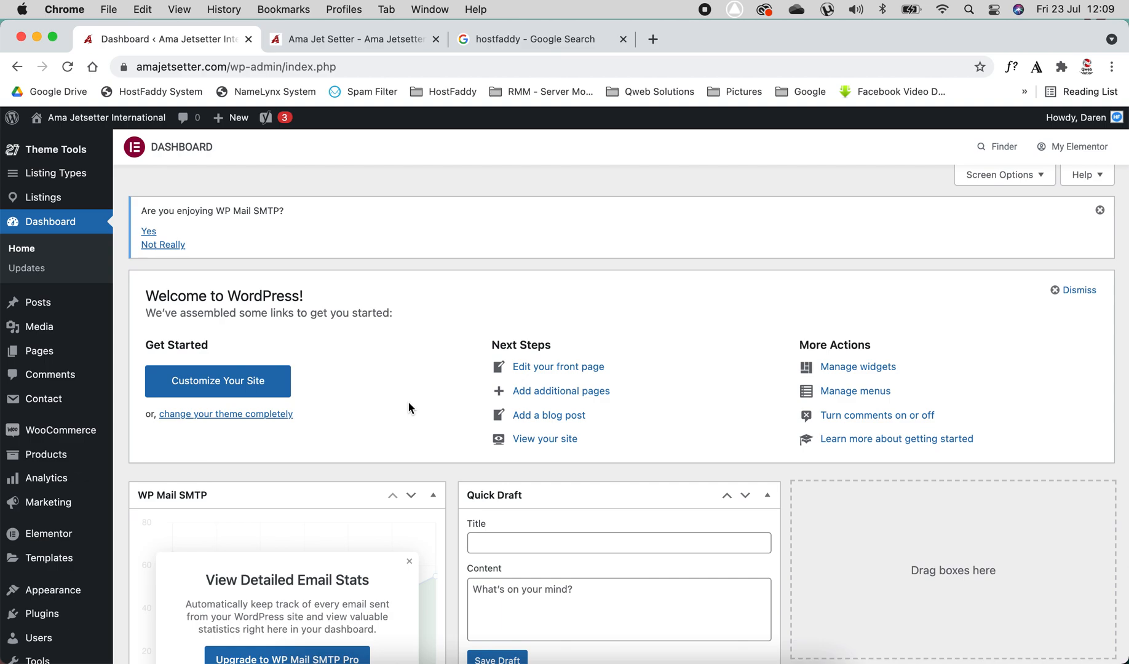
# Open the list of all pages in the WordPress admin and scroll through it
pyautogui.moveTo(39, 354)
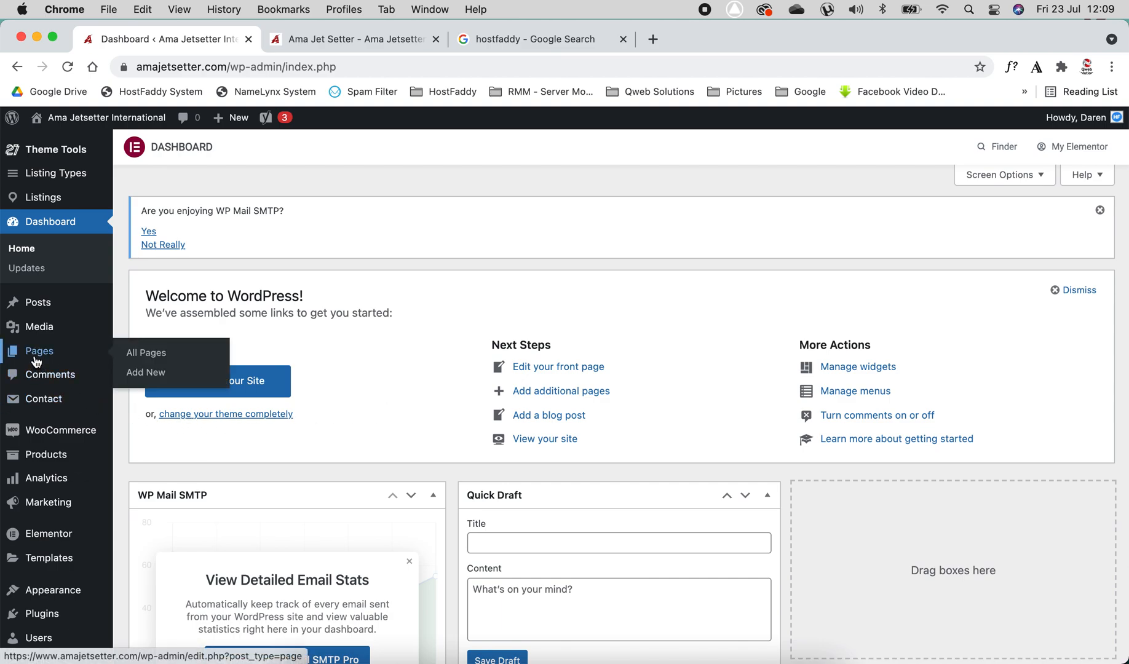
pyautogui.click(149, 356)
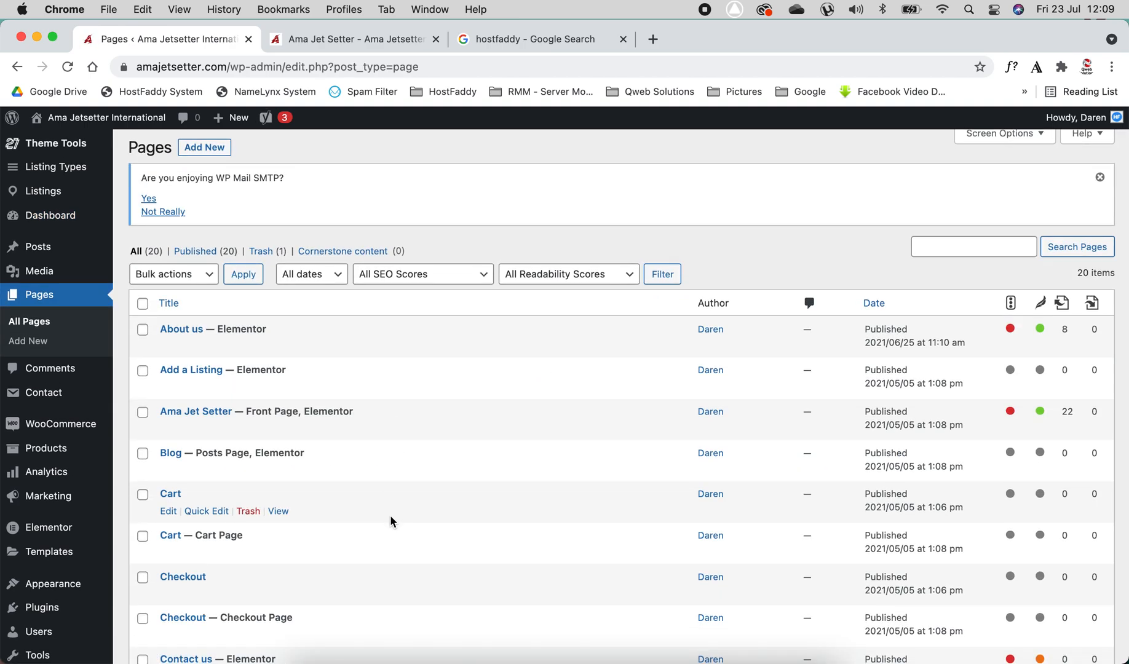
pyautogui.scroll(-3, 390, 516)
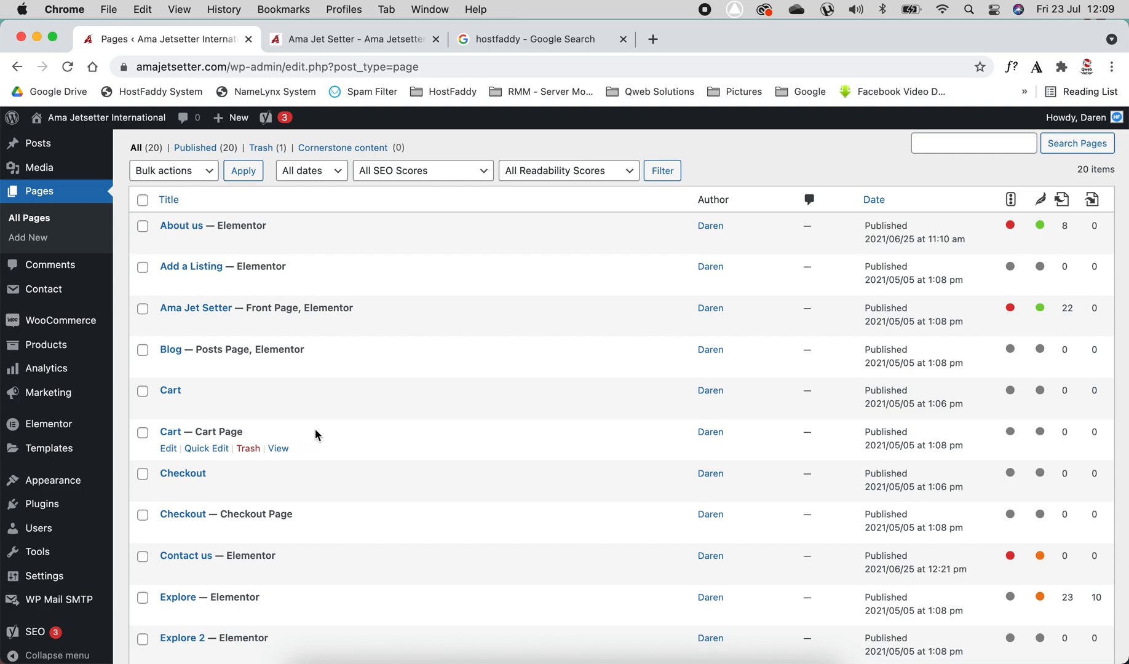
pyautogui.scroll(-1, 320, 436)
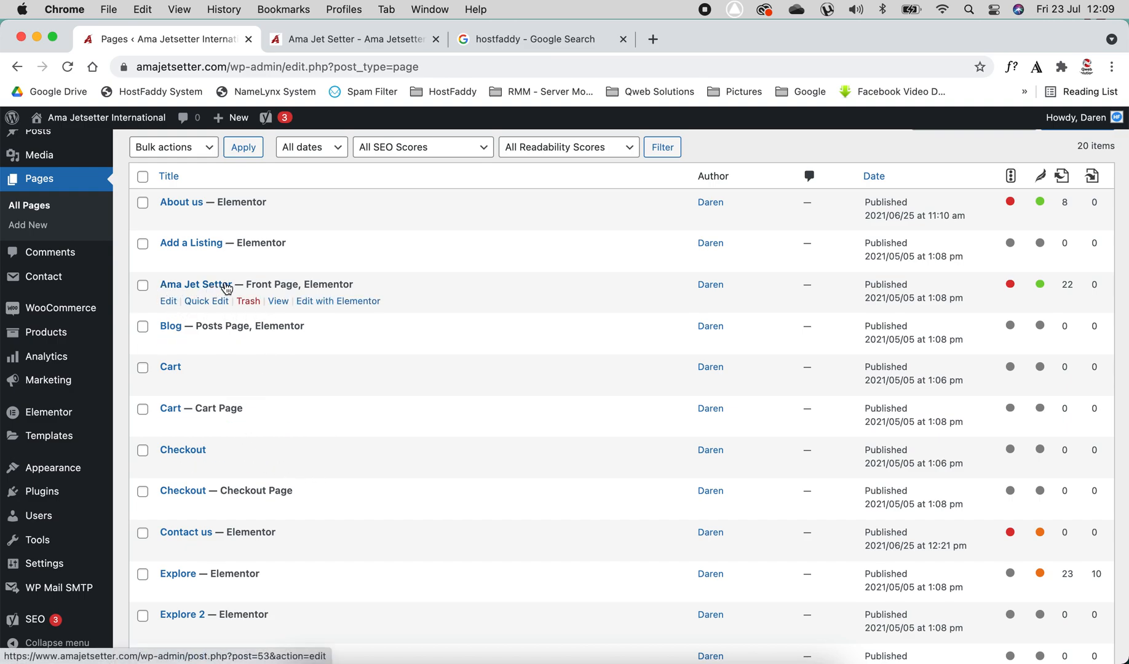
# Examine the Ama Jet Setter row's Front Page and Elementor labels, comparing it with the live site tab
pyautogui.moveTo(248, 284); pyautogui.dragTo(299, 280)
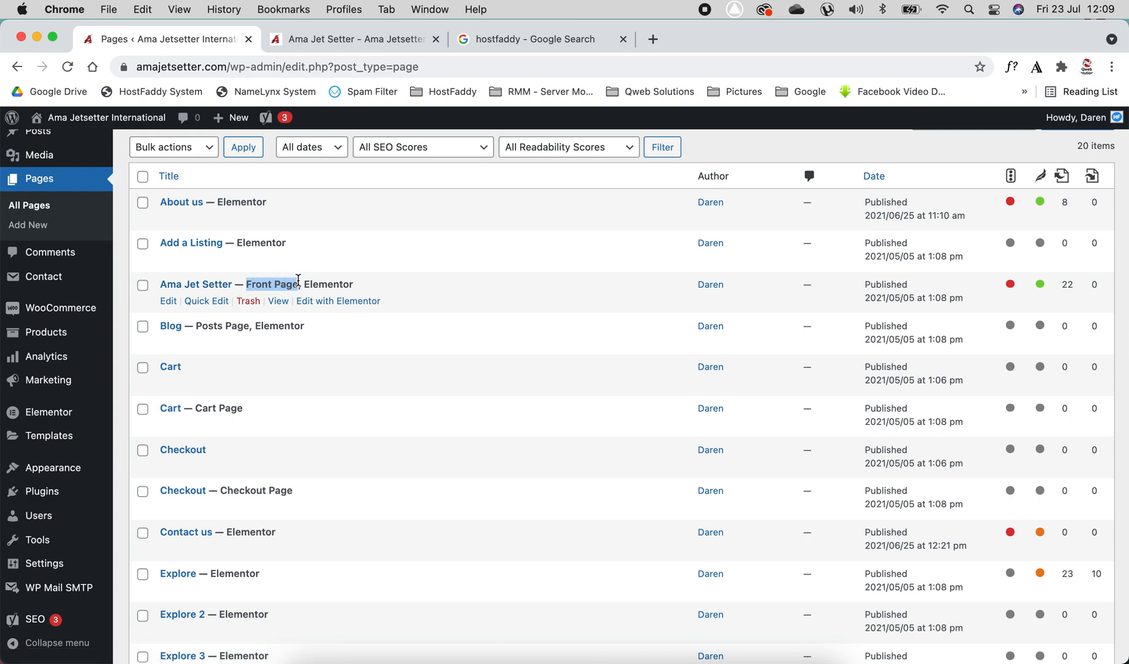
pyautogui.click(348, 39)
pyautogui.scroll(-10, 407, 389)
pyautogui.scroll(10, 406, 389)
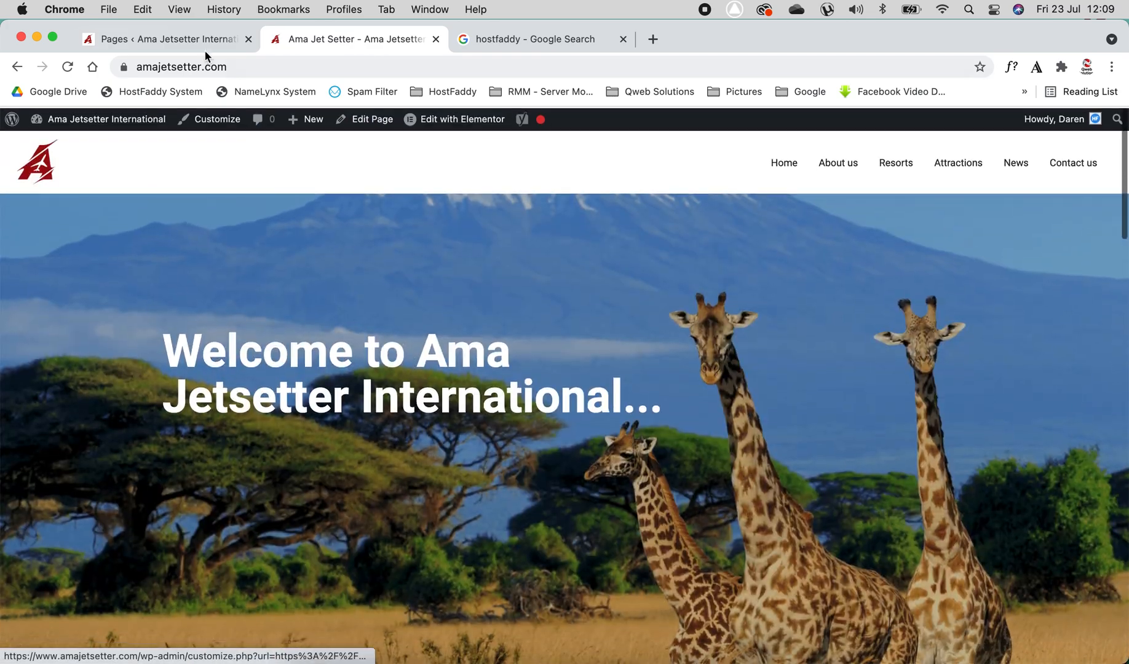
pyautogui.click(203, 44)
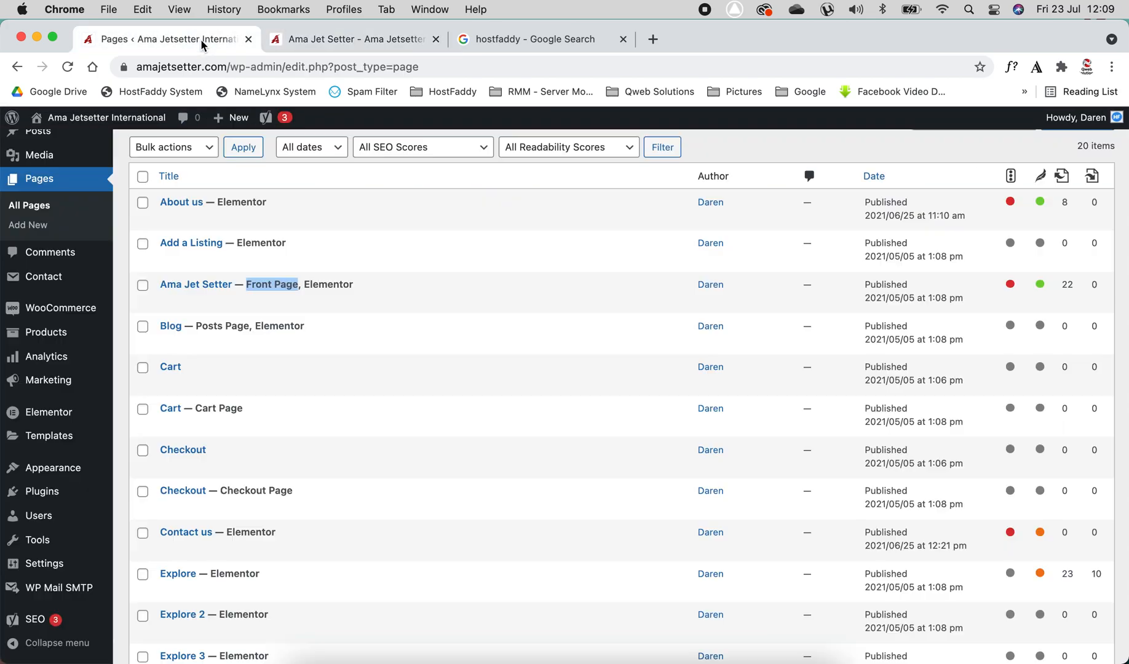
pyautogui.moveTo(305, 284); pyautogui.dragTo(361, 289)
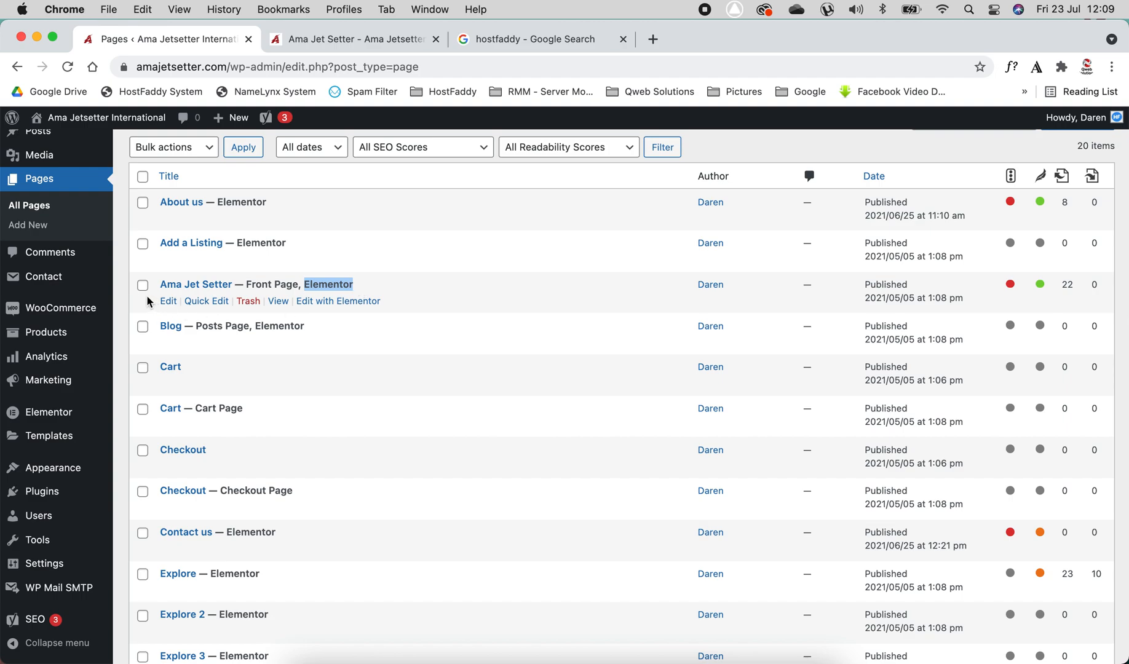
pyautogui.click(118, 292)
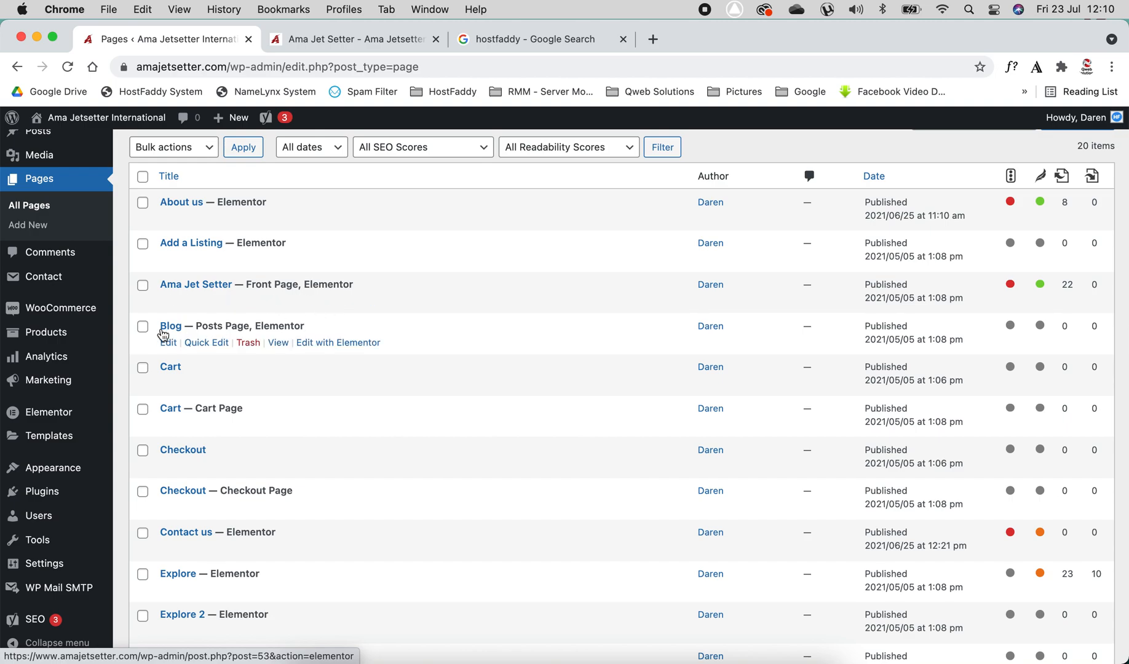
# Open the Ama Jet Setter page's standard editor in a new tab and view it
pyautogui.moveTo(117, 332)
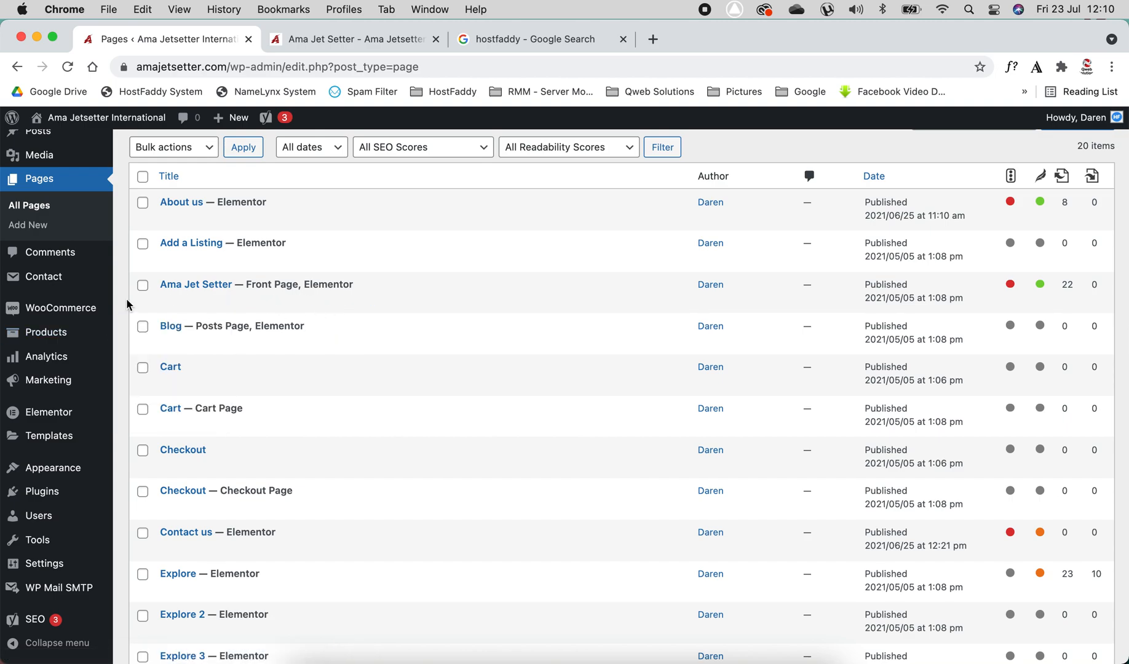
pyautogui.moveTo(152, 295)
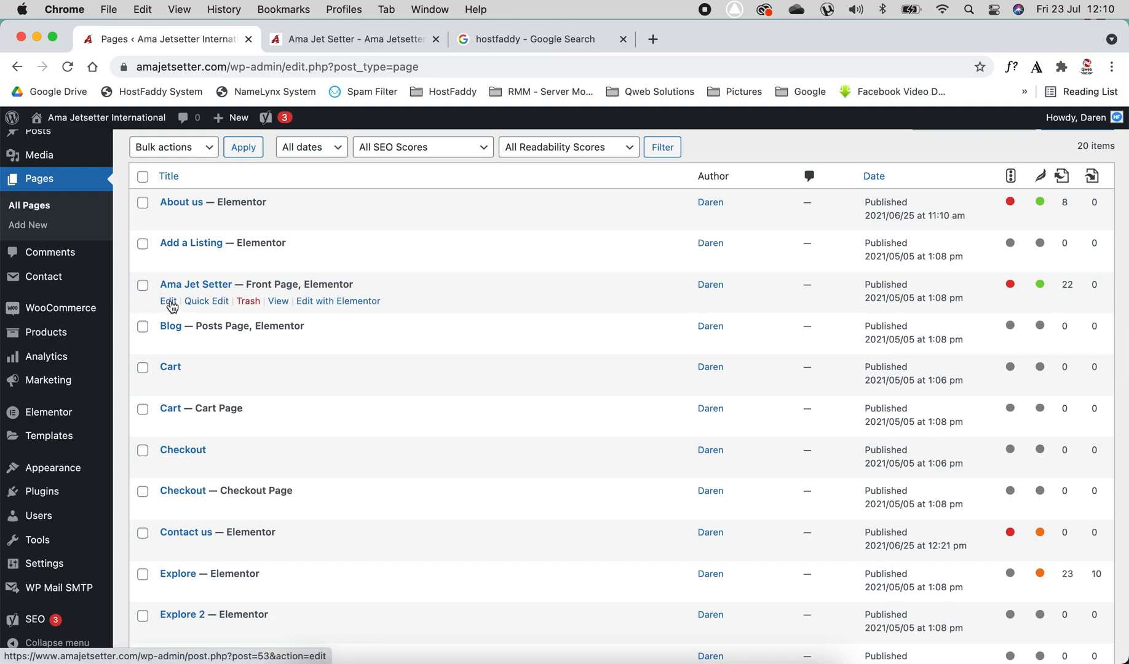
pyautogui.rightClick(170, 303)
pyautogui.click(184, 310)
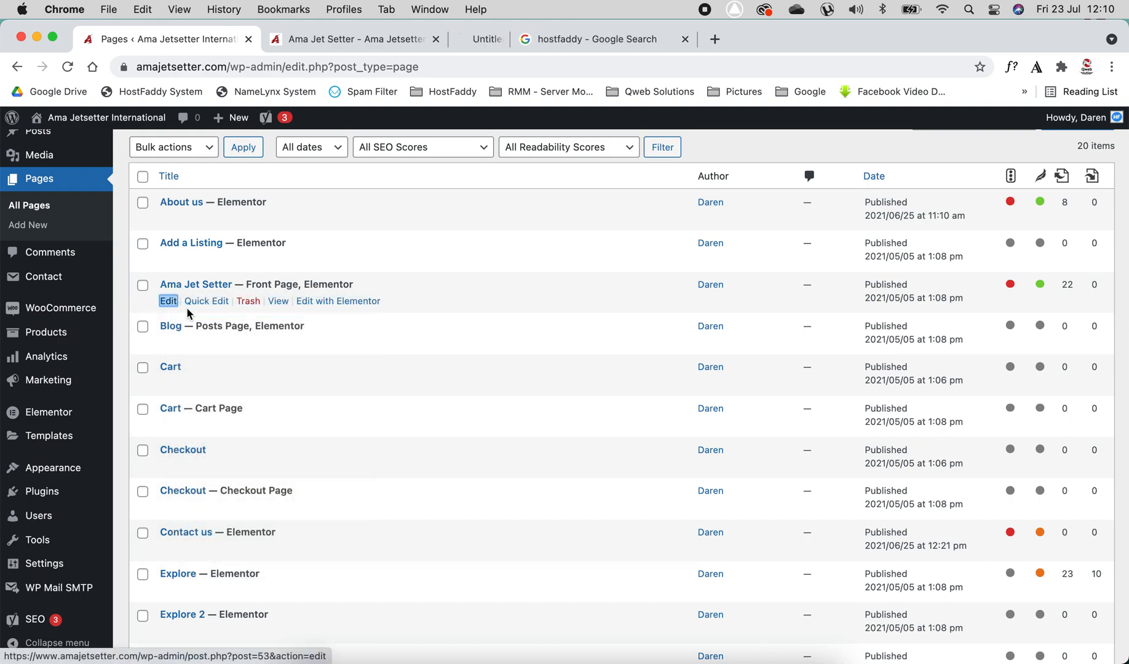
pyautogui.moveTo(521, 39); pyautogui.dragTo(326, 40)
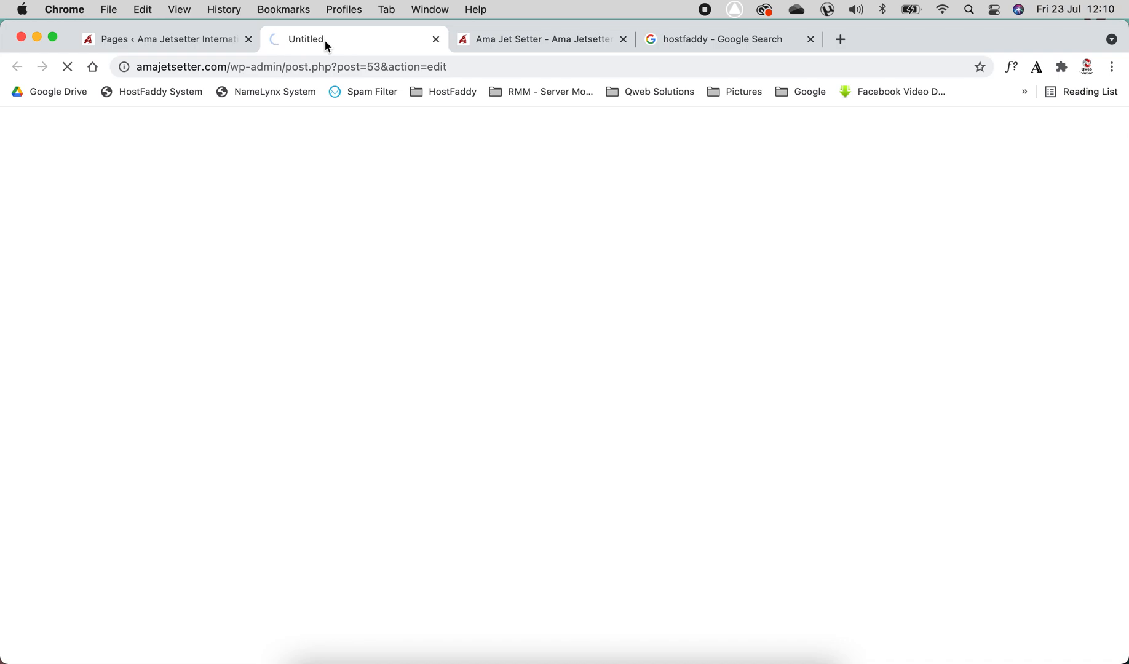
pyautogui.click(209, 41)
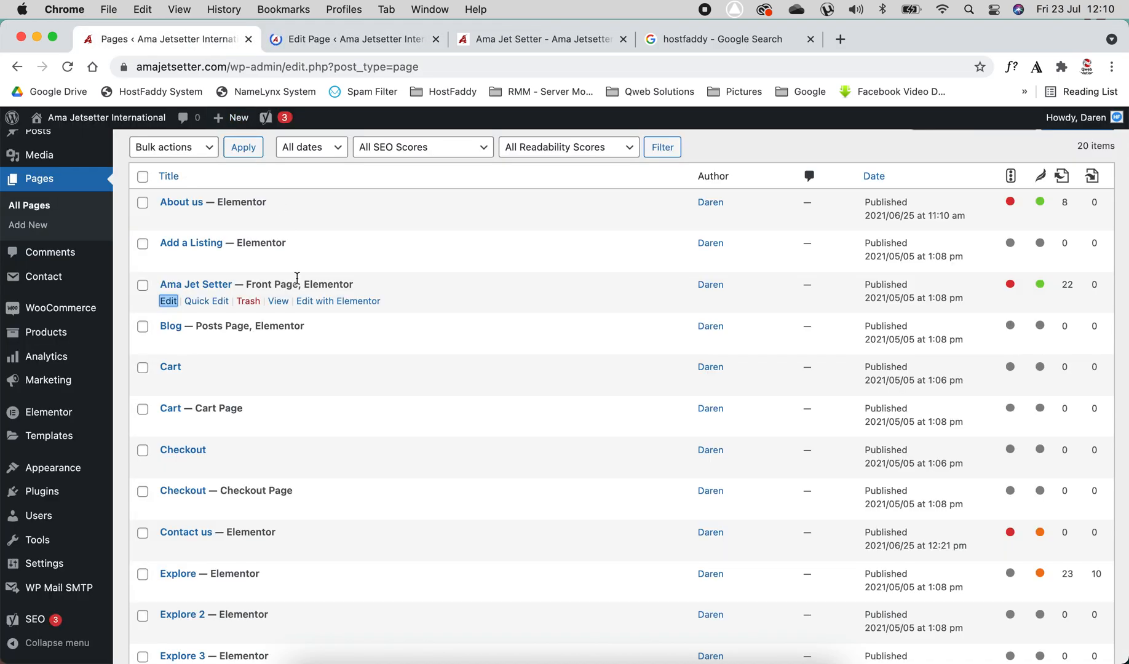
pyautogui.click(298, 39)
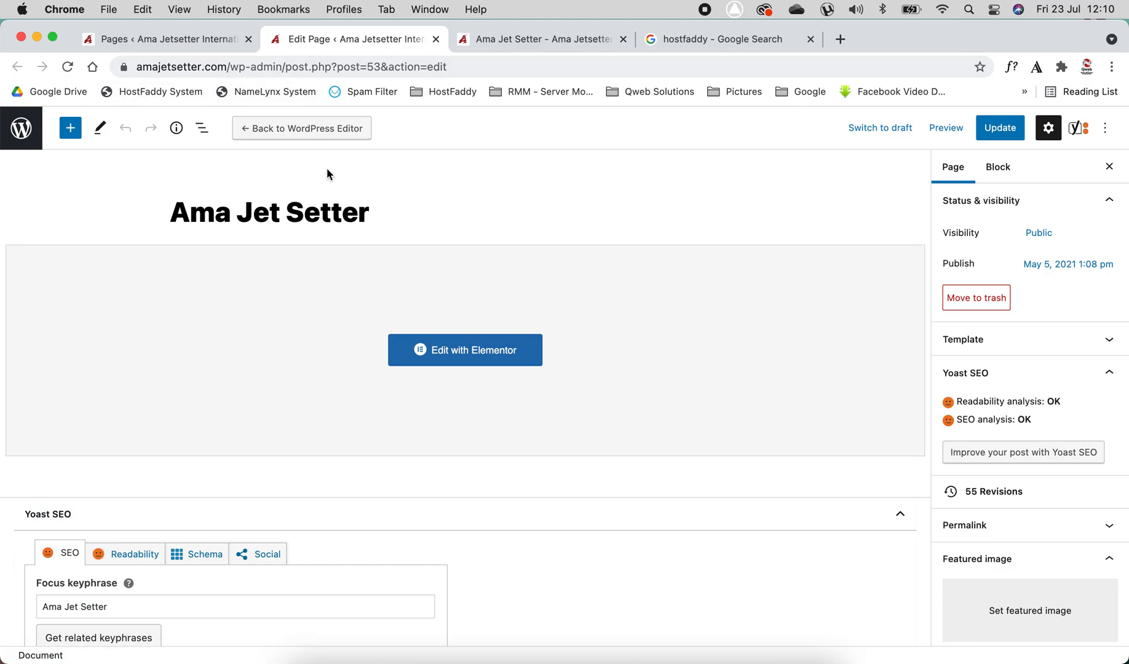
# Leave the block editor back to the pages list and close that extra tab
pyautogui.click(185, 39)
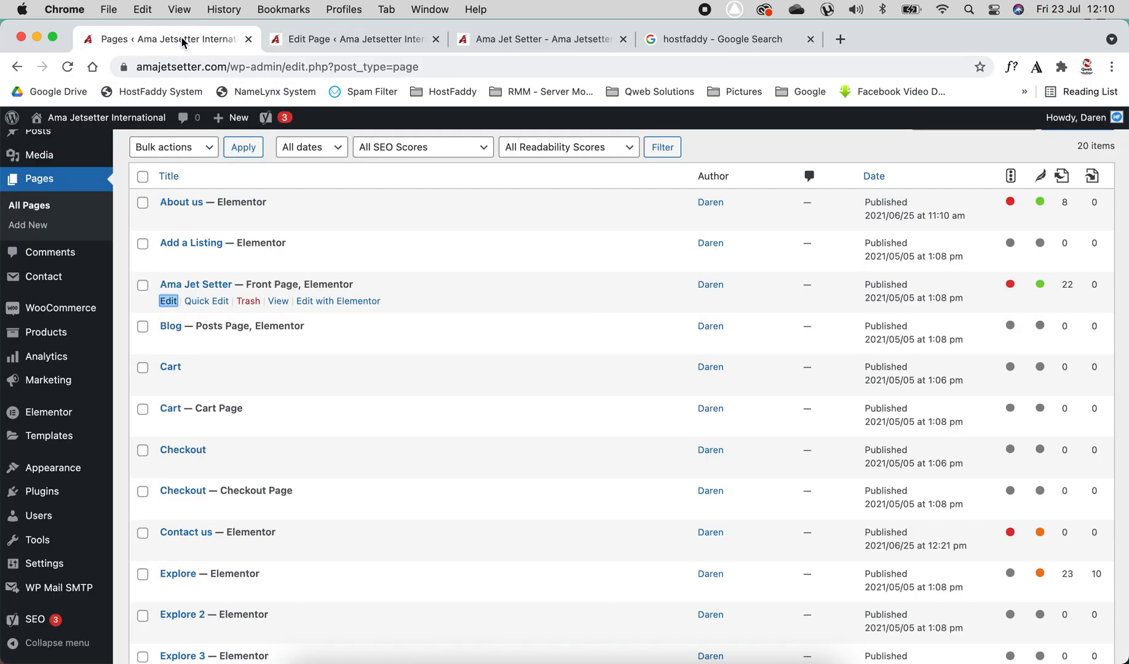
pyautogui.click(366, 37)
pyautogui.click(20, 128)
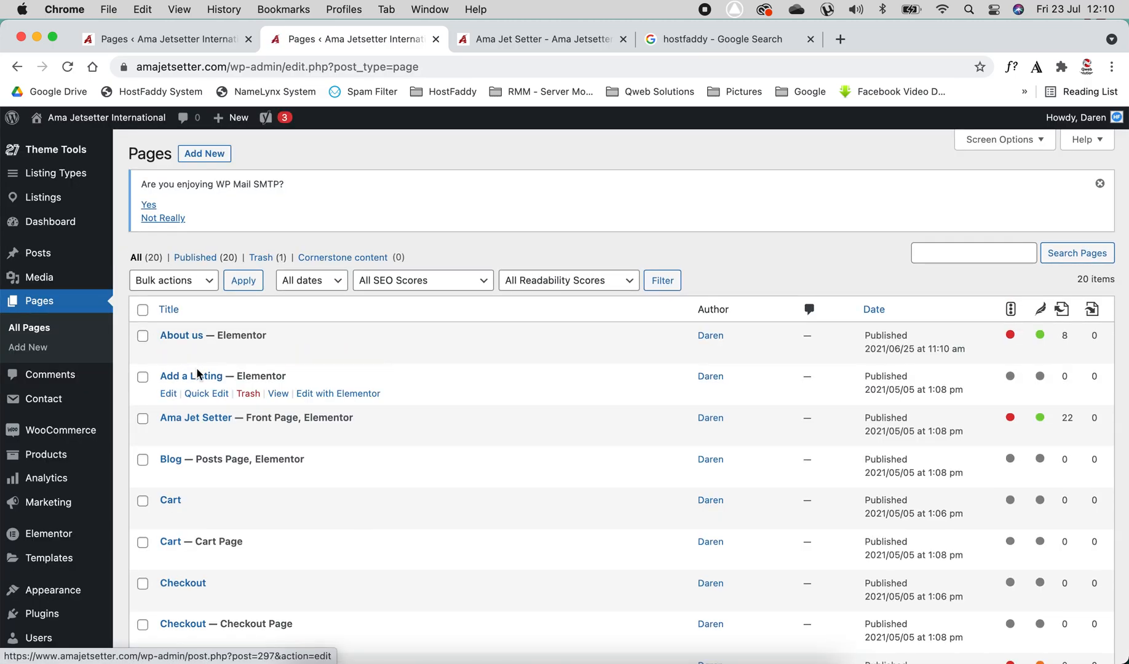
pyautogui.click(435, 39)
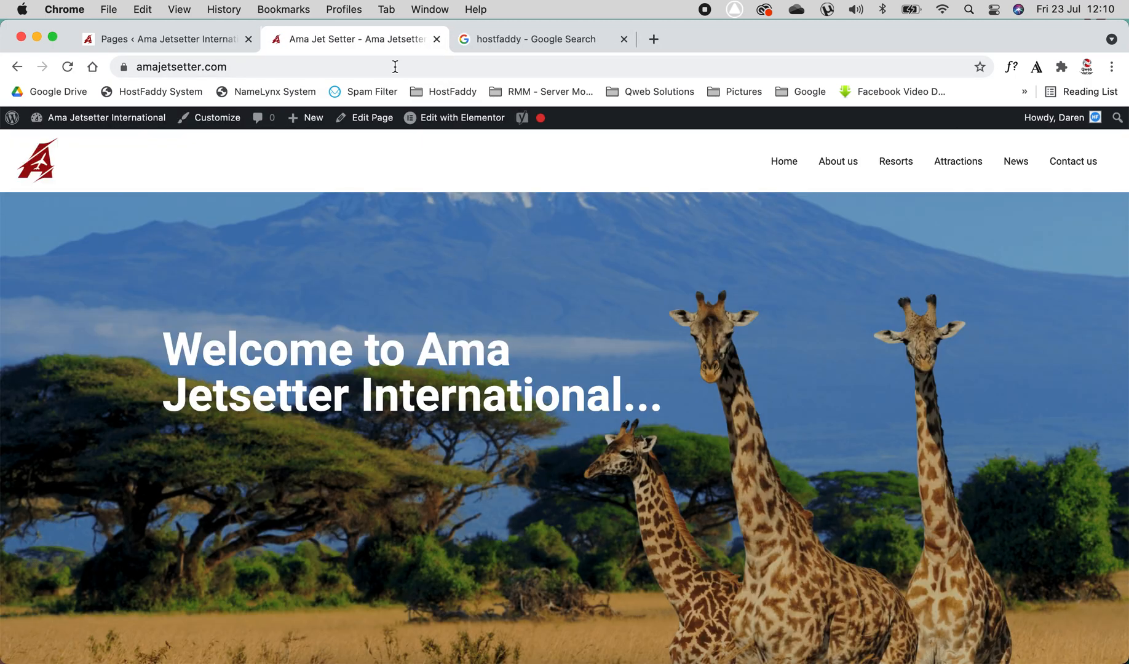
pyautogui.click(192, 46)
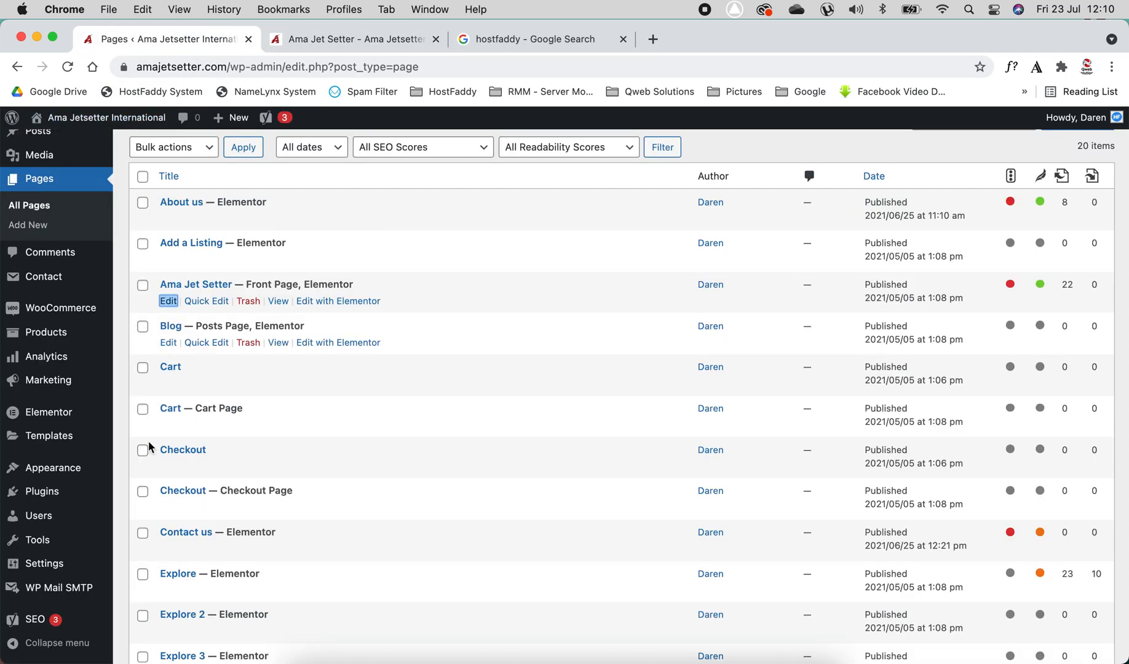
# Open the Ama Jet Setter page's standard editor in a new tab again, then close it
pyautogui.rightClick(178, 303)
pyautogui.click(179, 308)
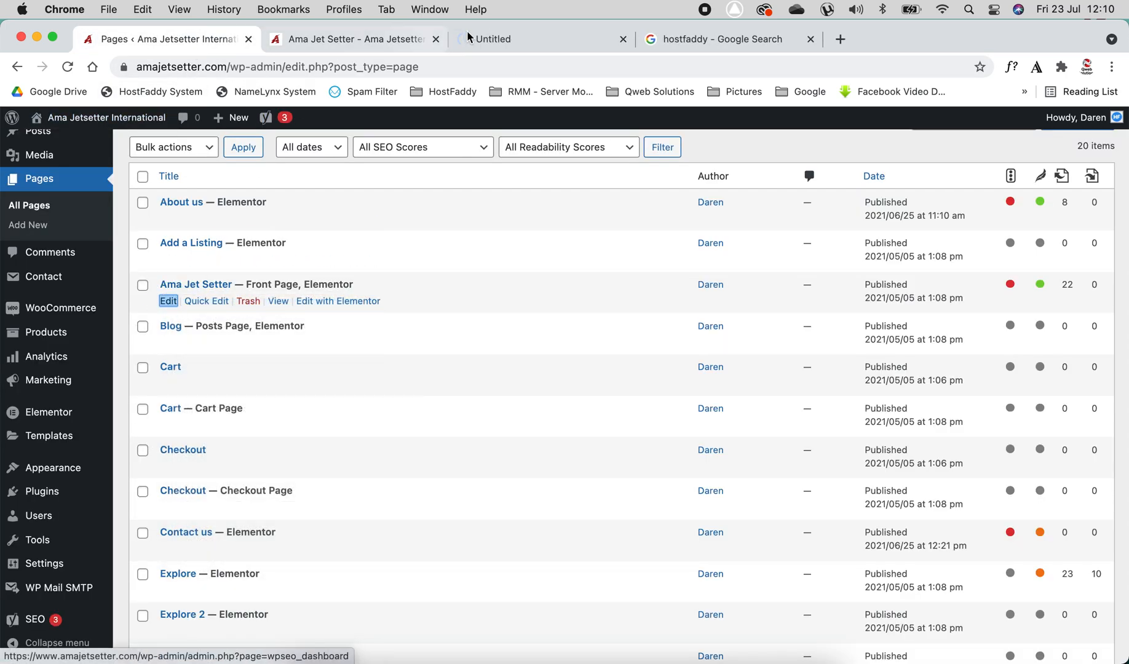
pyautogui.moveTo(520, 37); pyautogui.dragTo(348, 41)
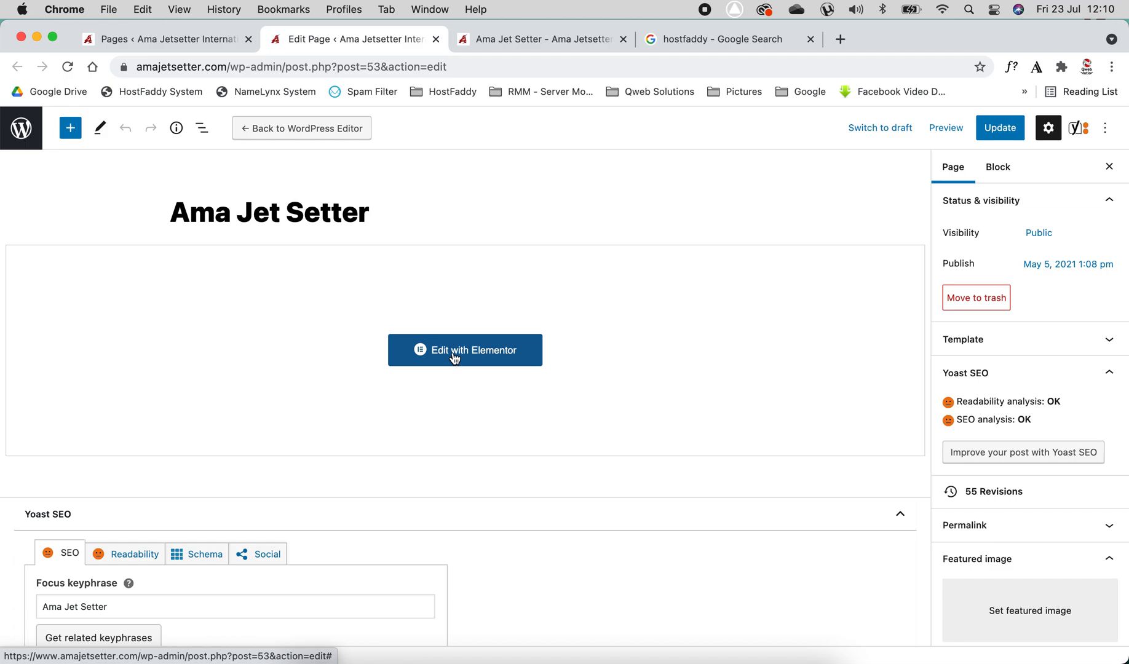
pyautogui.click(437, 40)
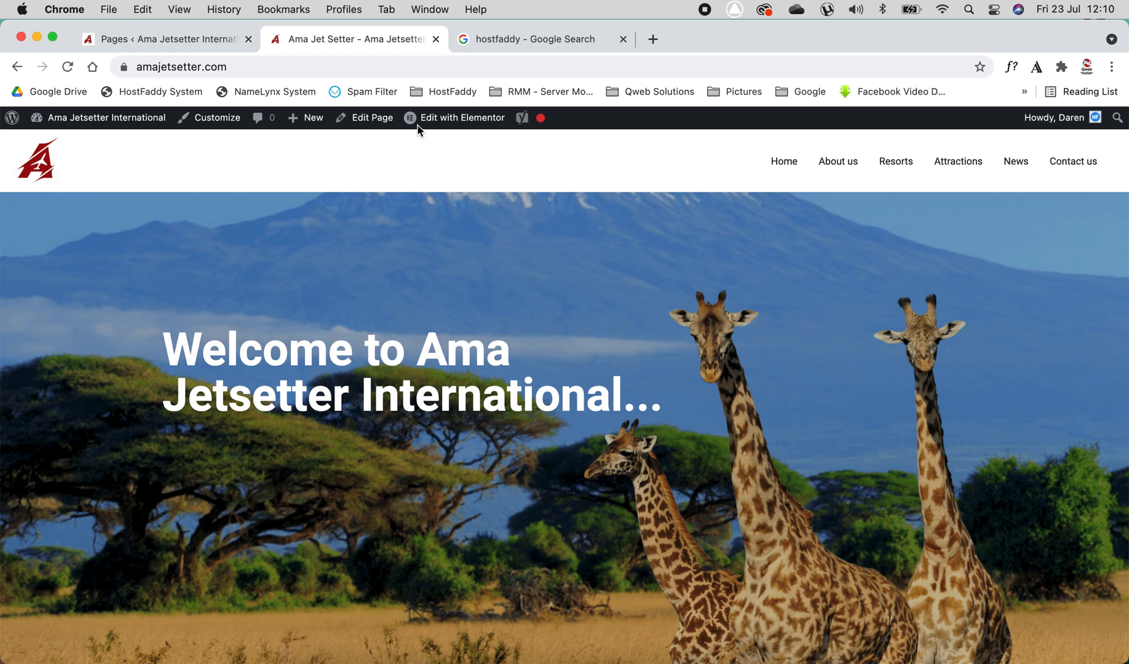
pyautogui.click(182, 38)
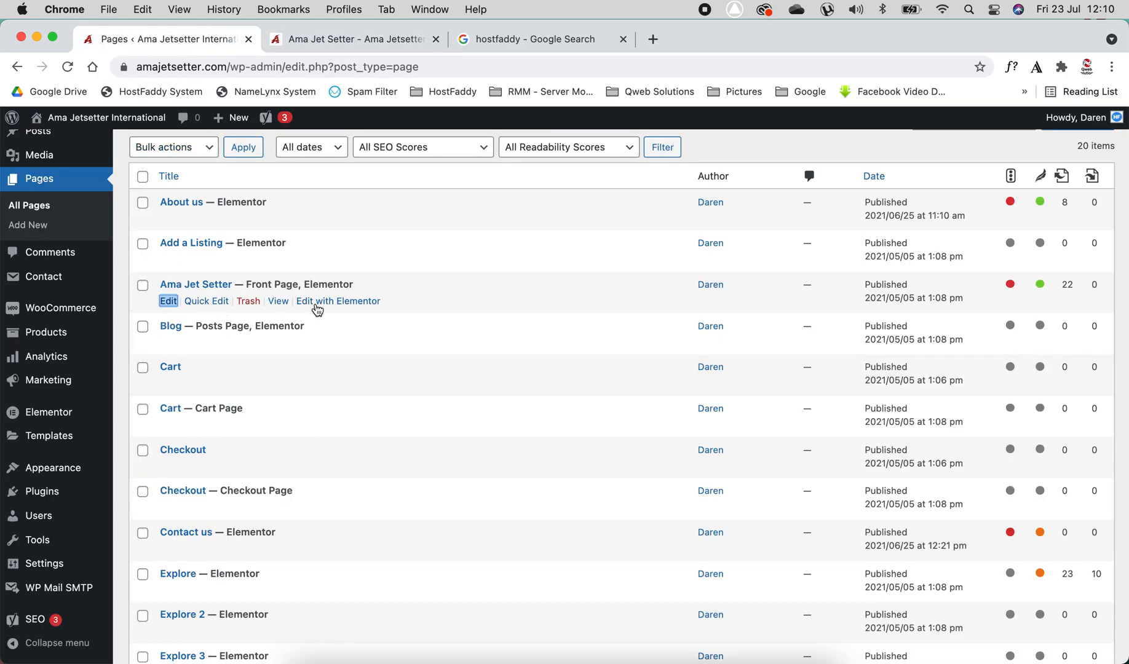
# Open the Ama Jet Setter page with Elementor in a new tab
pyautogui.rightClick(318, 304)
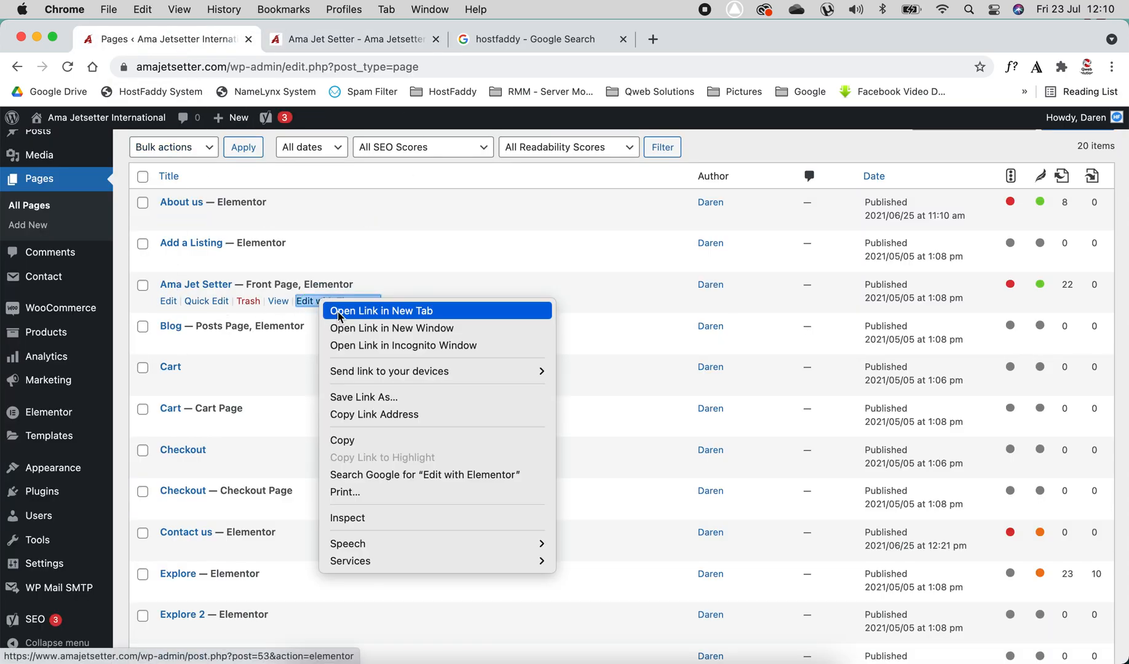
pyautogui.click(340, 312)
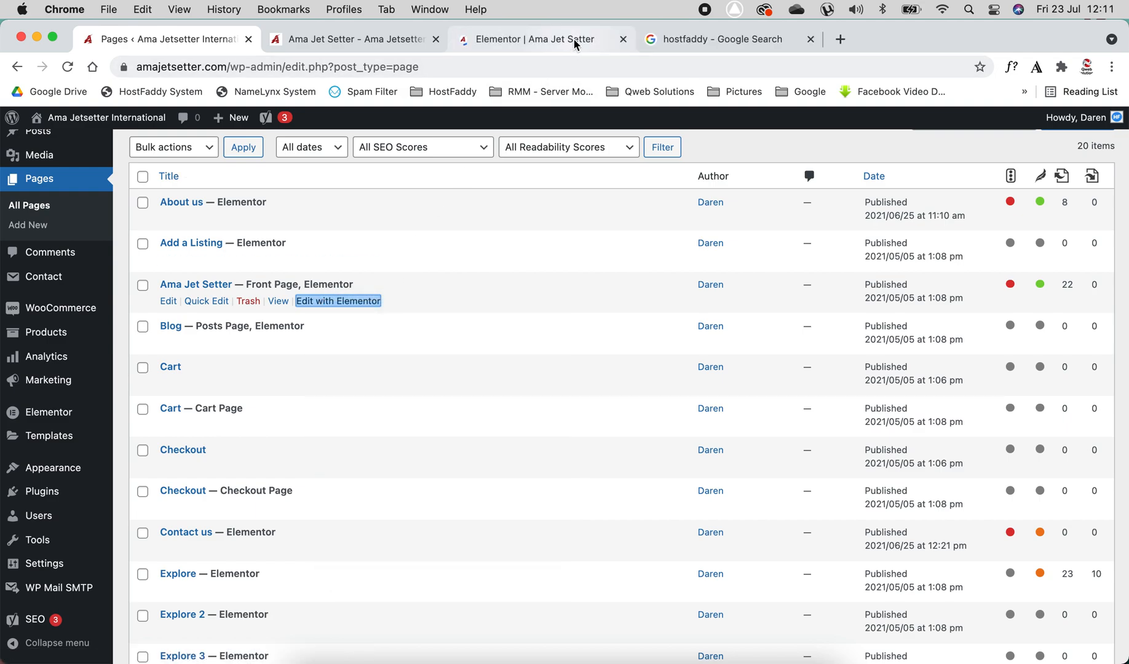
pyautogui.moveTo(575, 40); pyautogui.dragTo(395, 38)
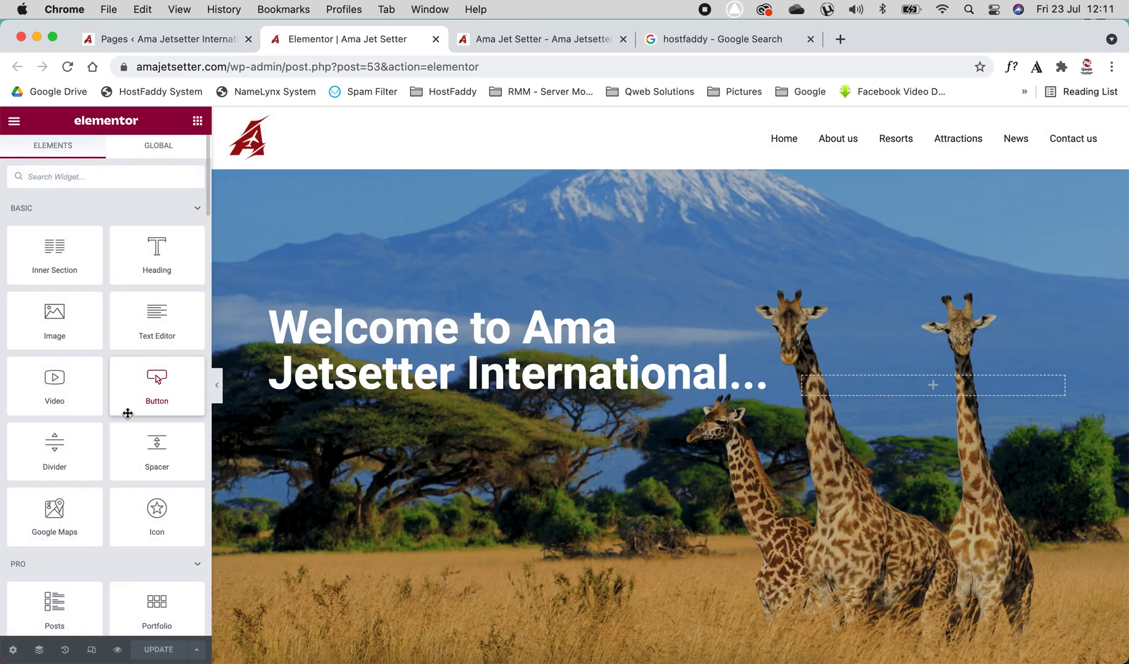
# Scroll through the front page in the Elementor editor to review its sections
pyautogui.scroll(-10, 507, 413)
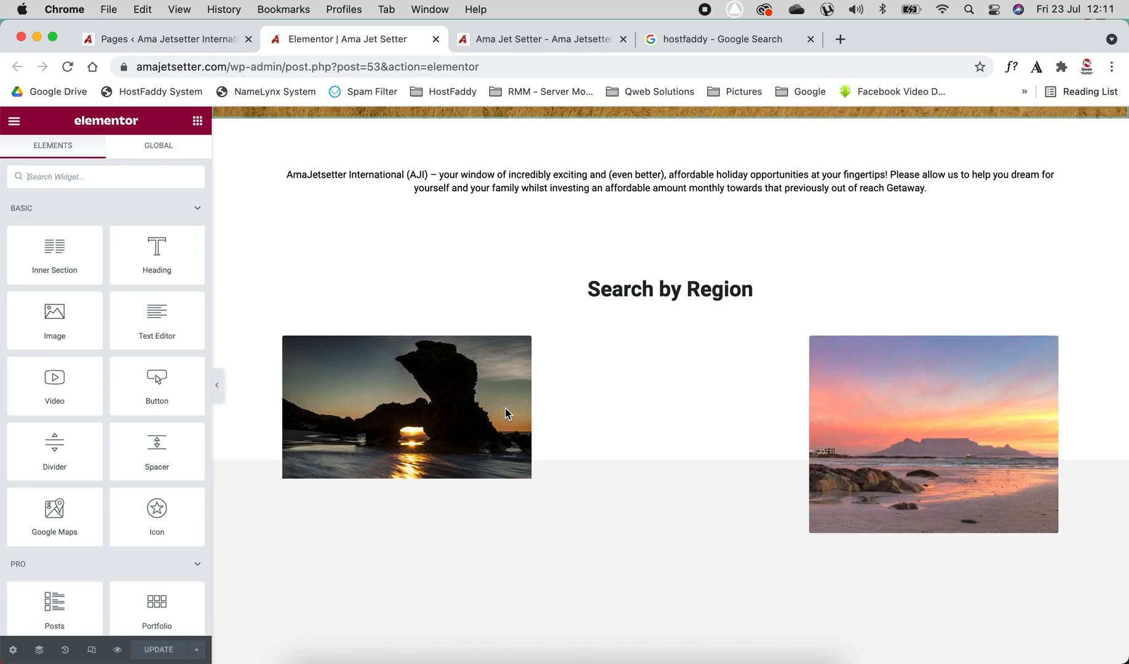
pyautogui.scroll(-3, 506, 414)
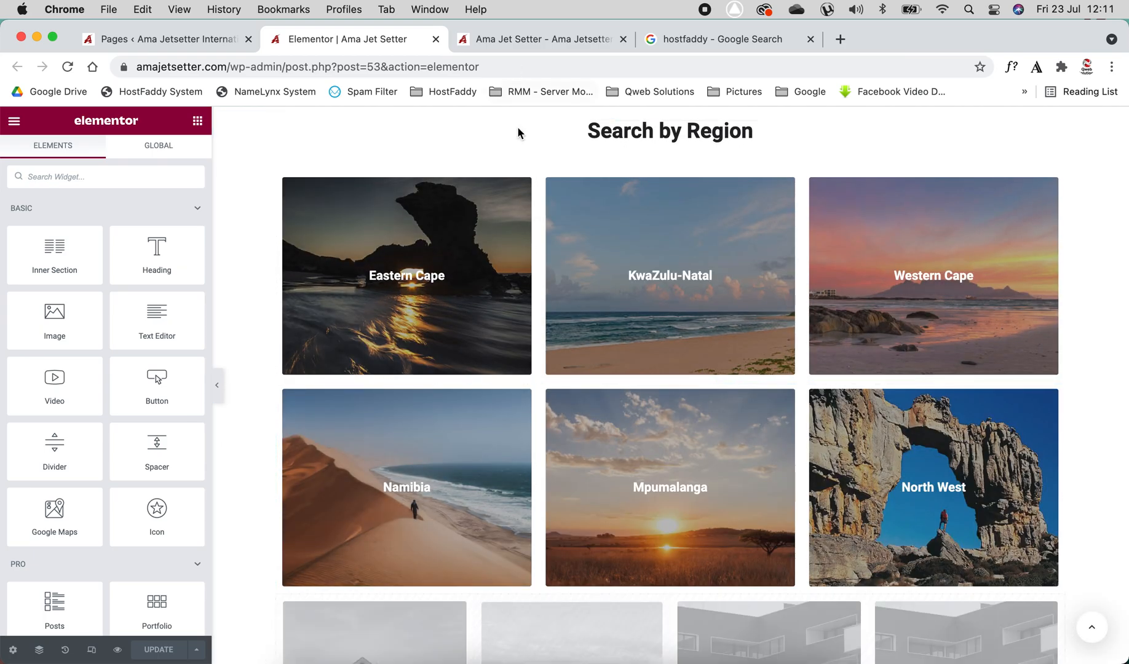
pyautogui.scroll(-8, 529, 287)
pyautogui.scroll(7, 529, 287)
pyautogui.scroll(15, 530, 283)
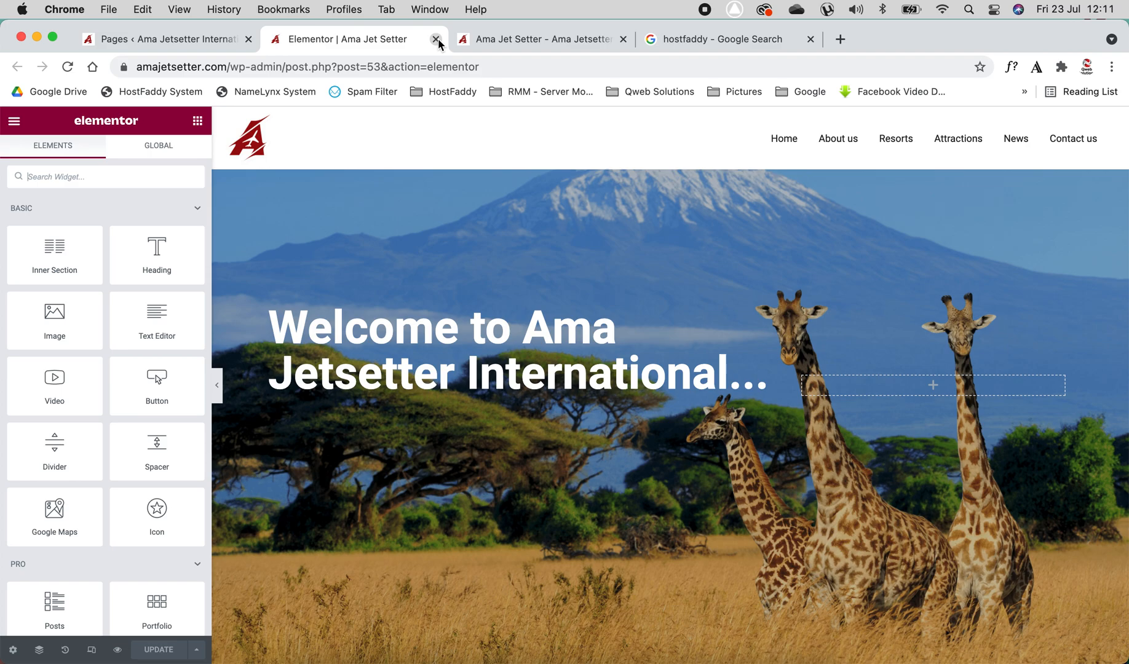
# Close the Elementor and Google search tabs and switch between the pages list and live site
pyautogui.click(436, 40)
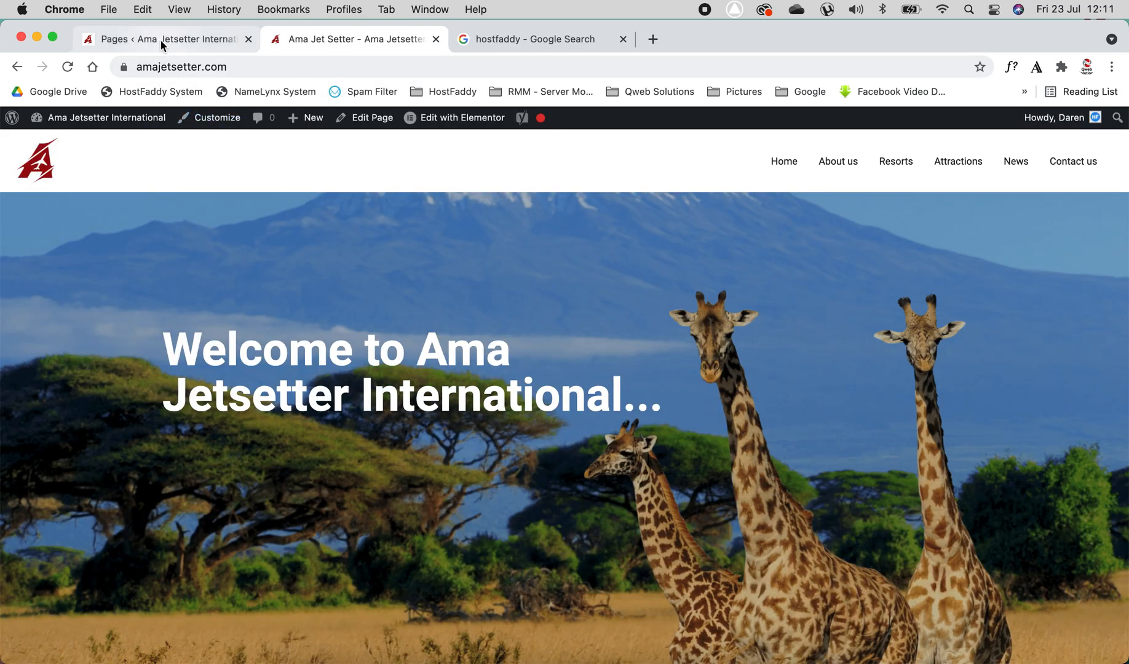
pyautogui.click(161, 40)
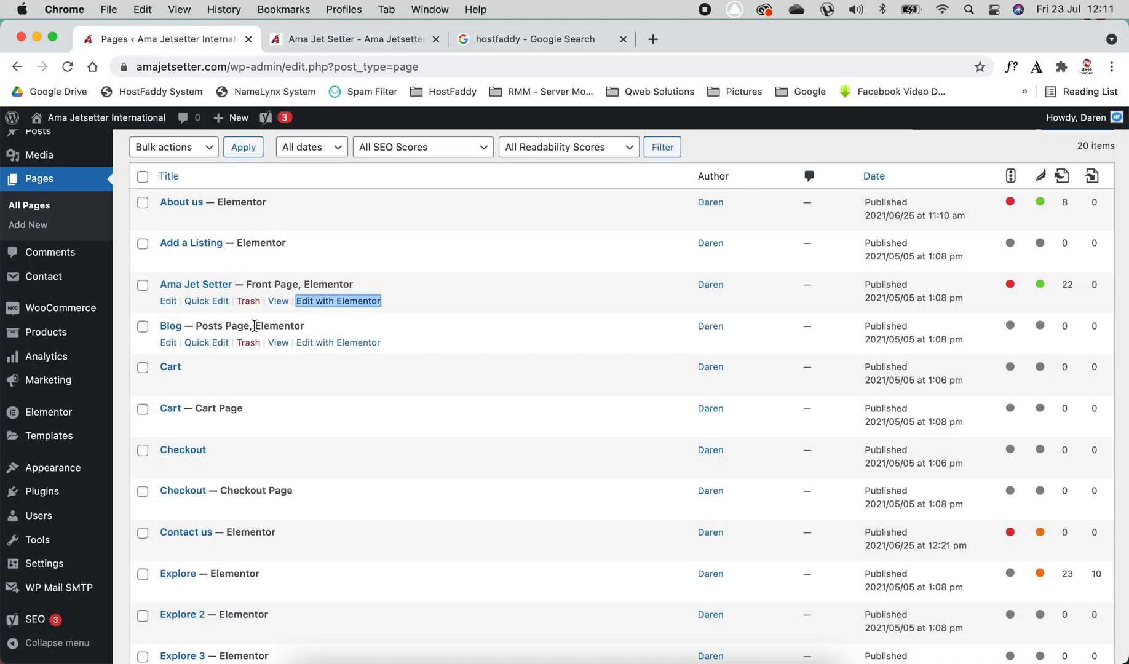
pyautogui.click(350, 40)
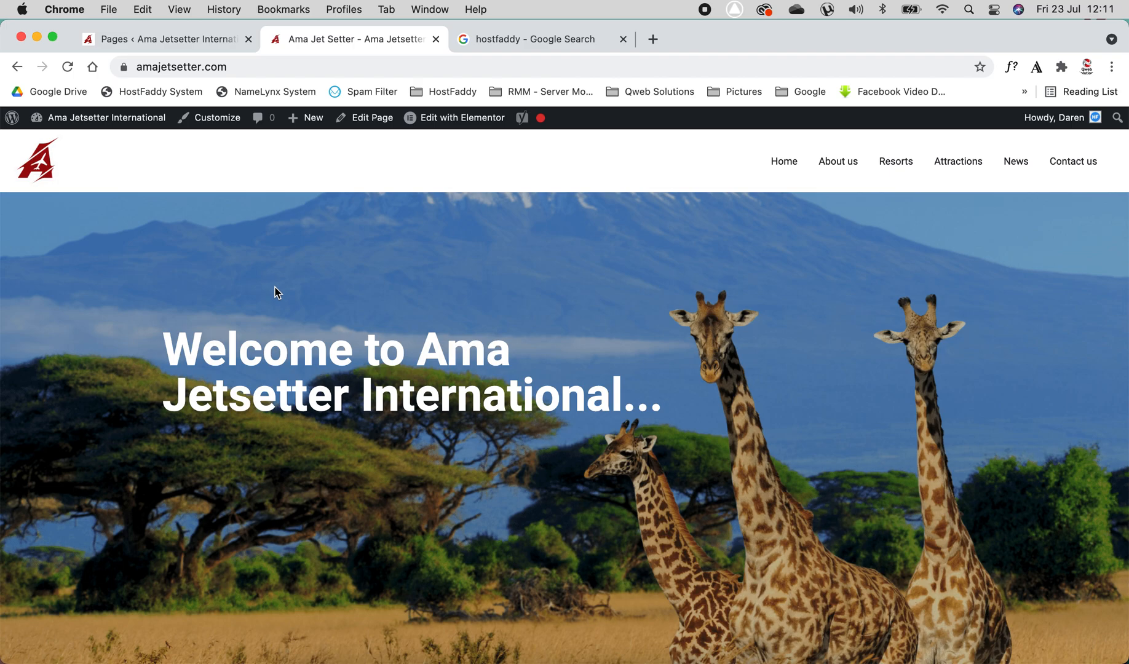
pyautogui.click(623, 39)
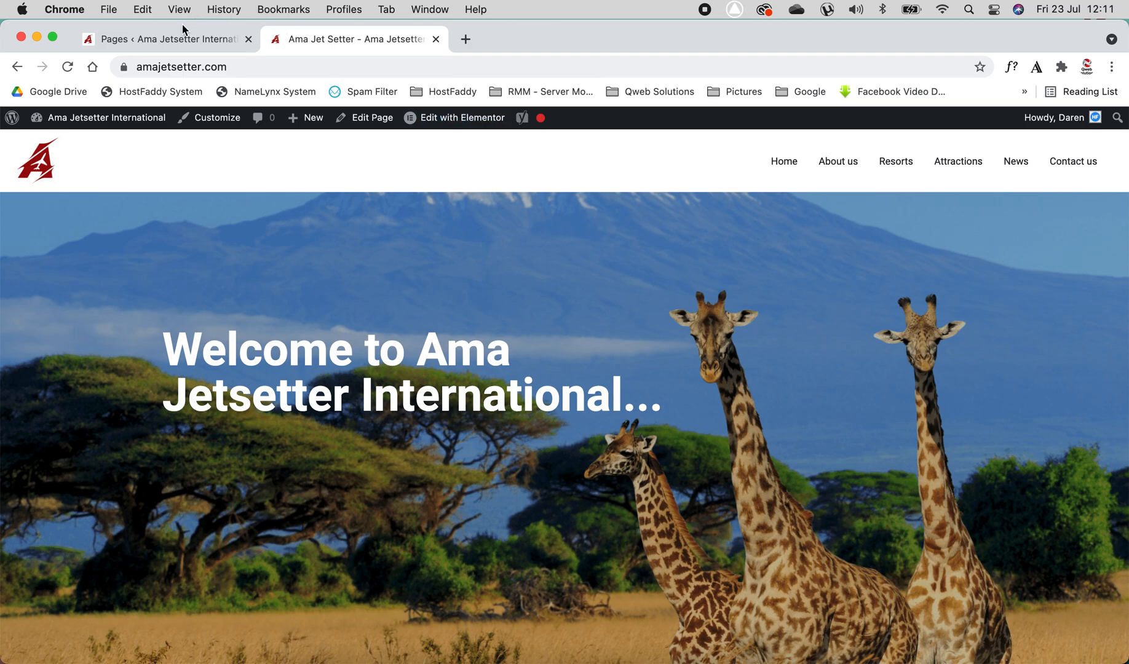
pyautogui.click(163, 39)
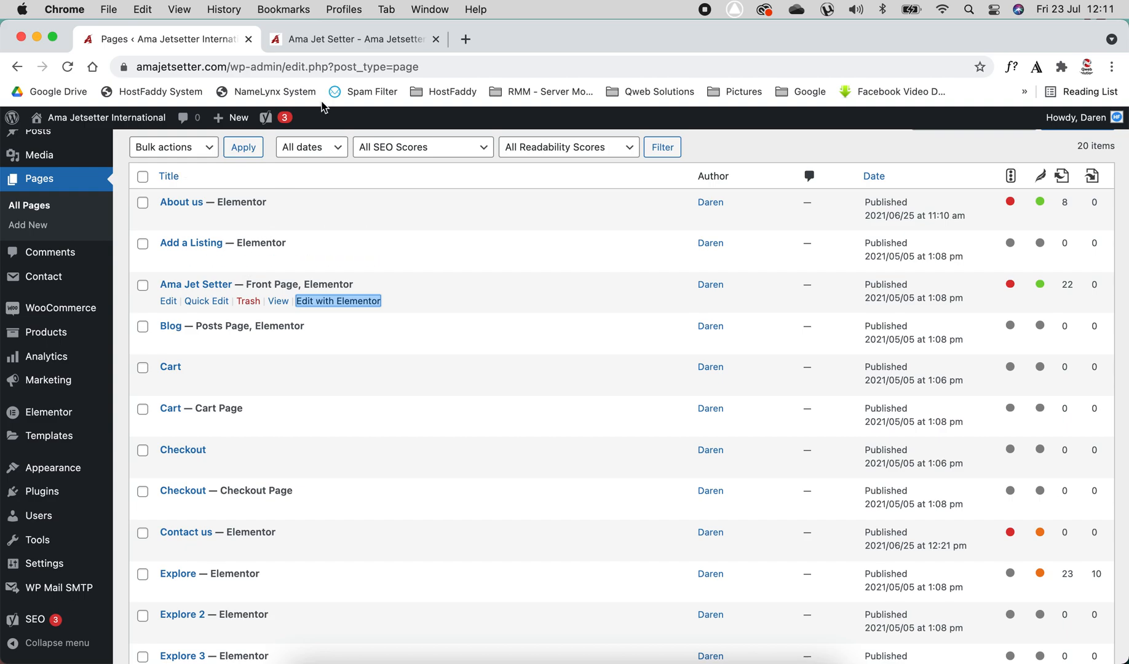
pyautogui.click(350, 39)
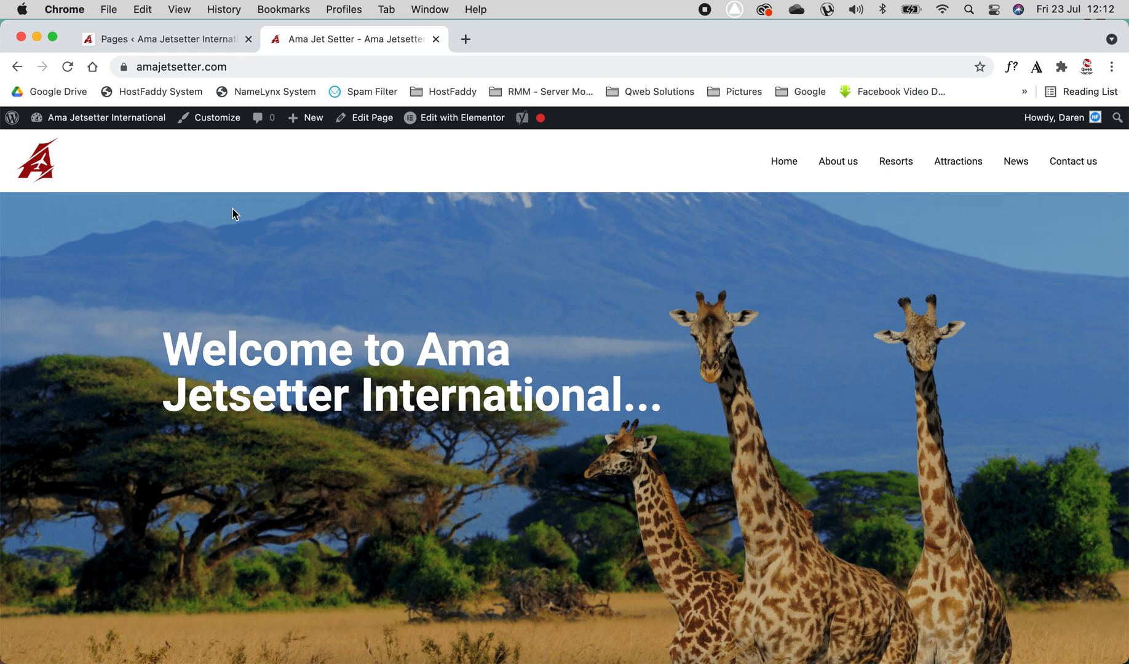
pyautogui.click(209, 41)
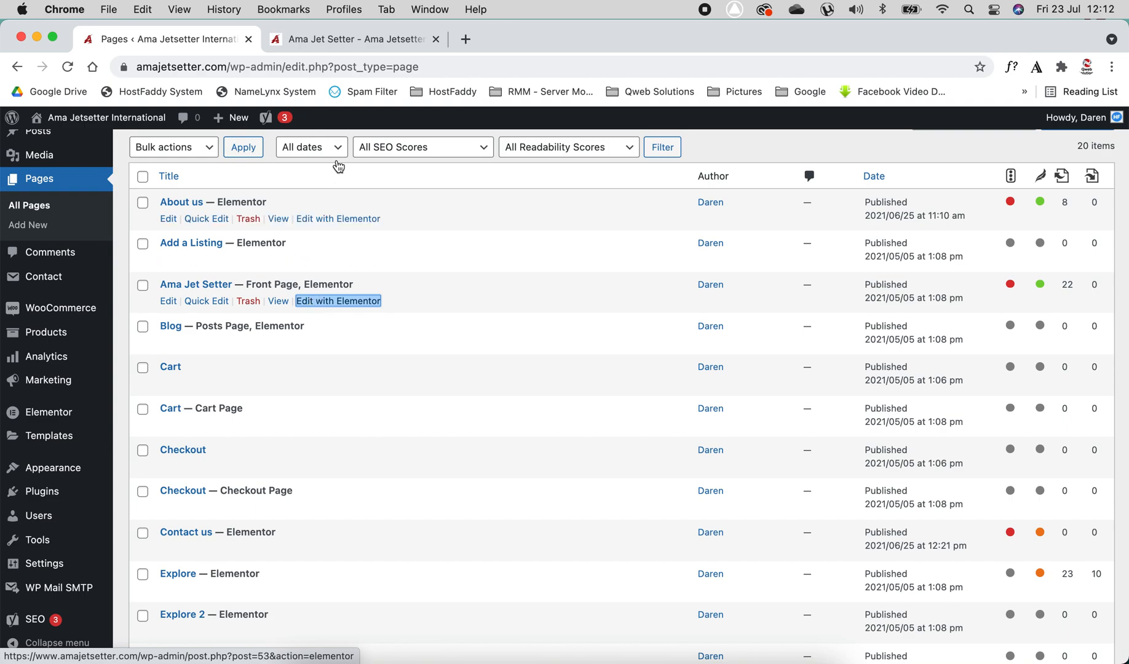
# From the live site's admin bar, open the front page with Elementor in a new tab and move that tab beside the pages list
pyautogui.click(366, 45)
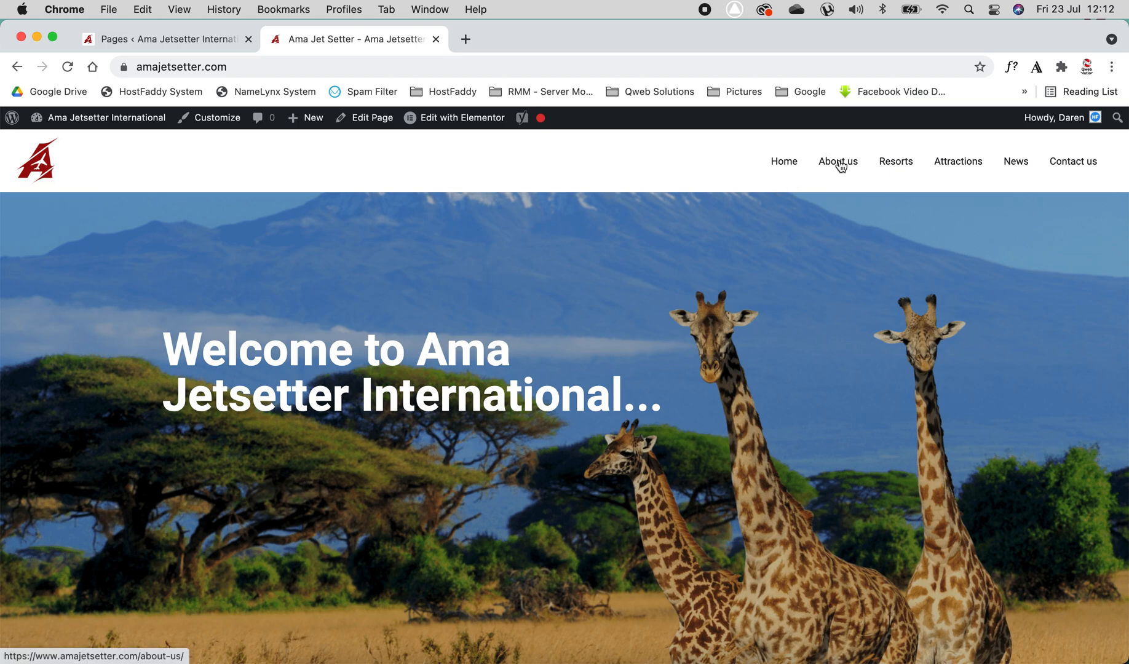
pyautogui.click(839, 163)
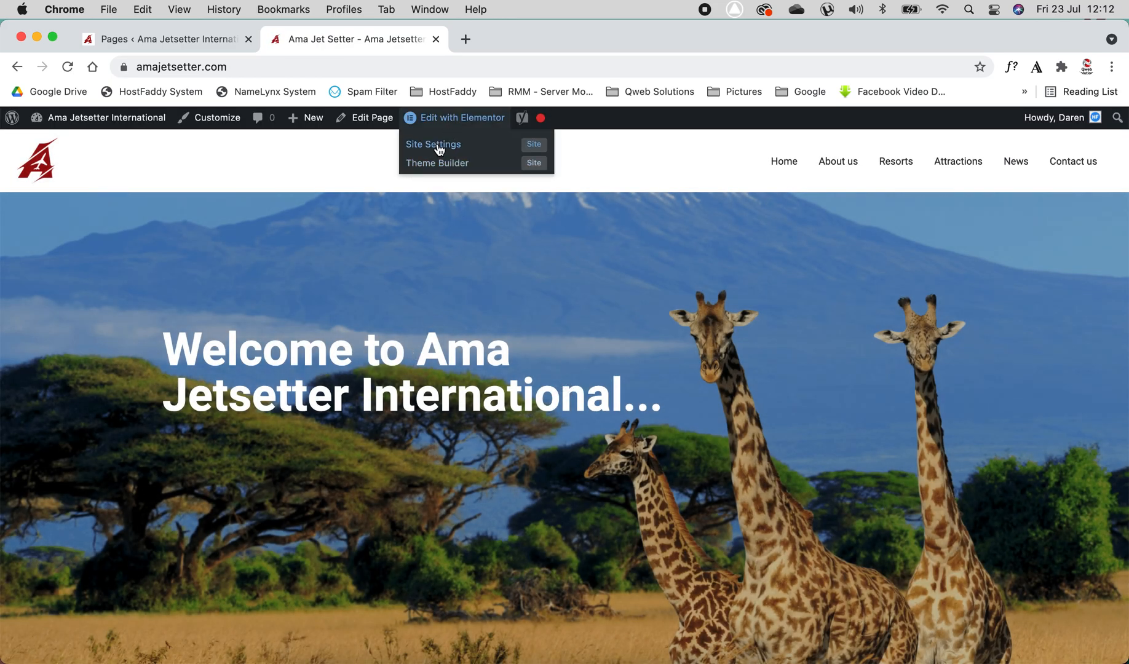
pyautogui.moveTo(444, 121)
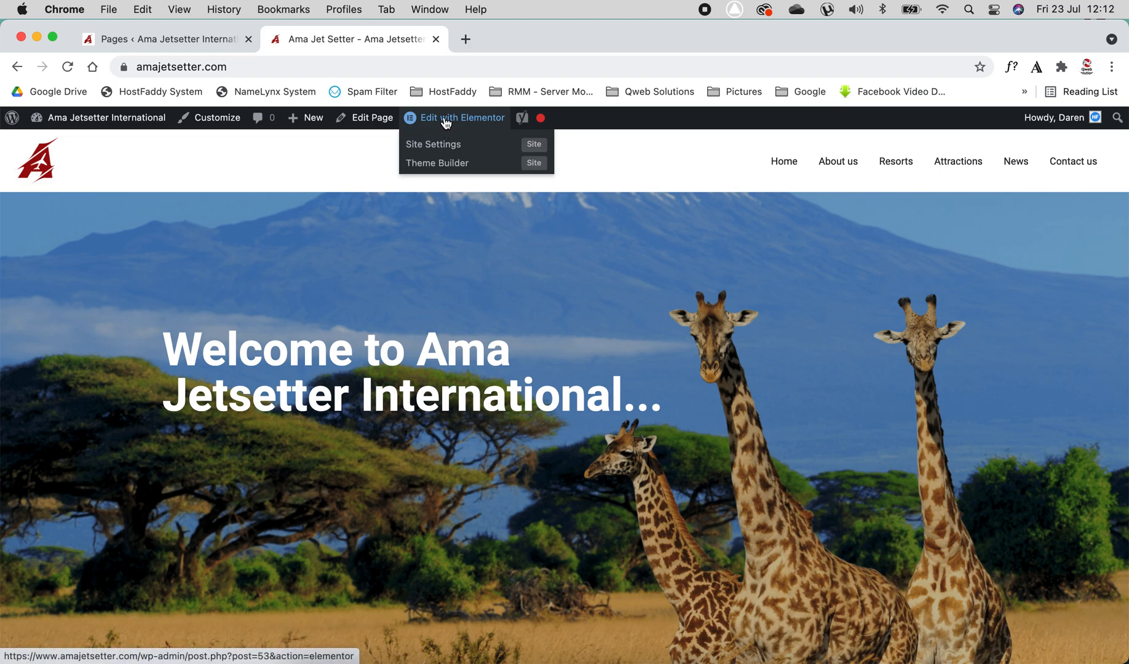
pyautogui.rightClick(445, 123)
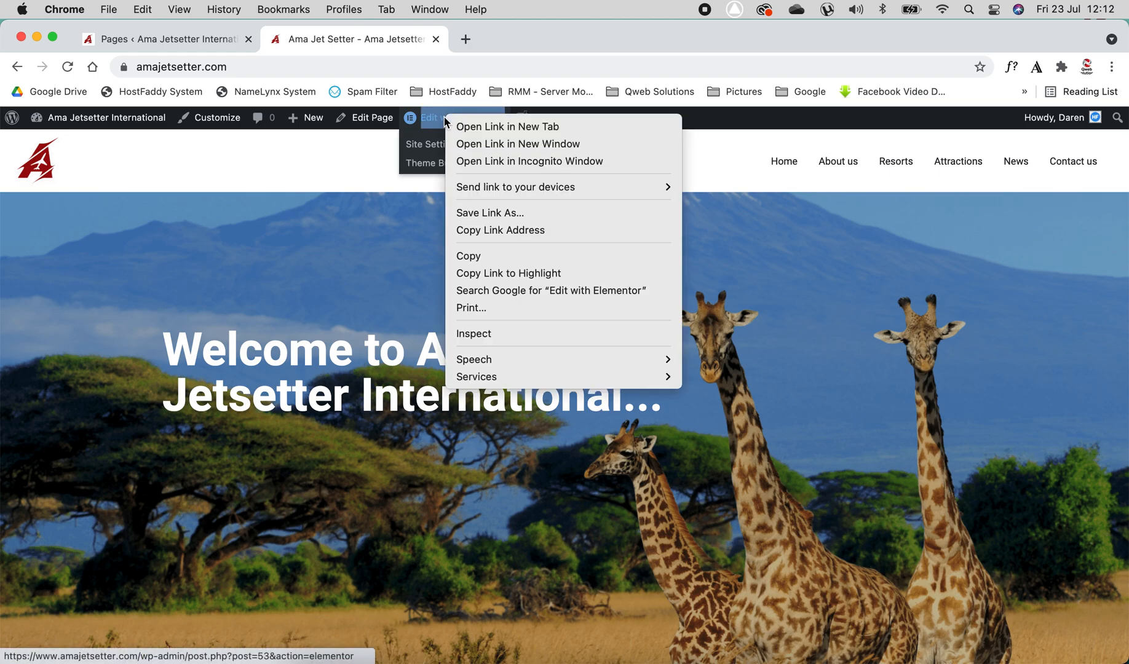
pyautogui.click(461, 127)
pyautogui.moveTo(526, 42); pyautogui.dragTo(349, 47)
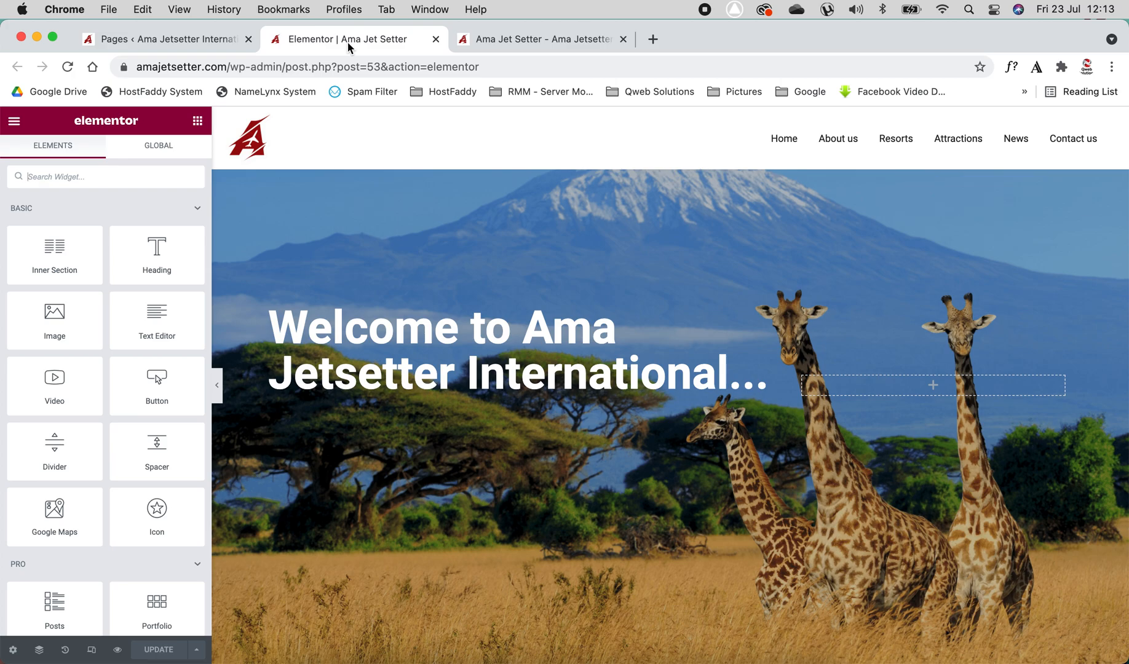
# Scroll through the pages list to review all pages, then return to the Elementor editor tab
pyautogui.click(225, 39)
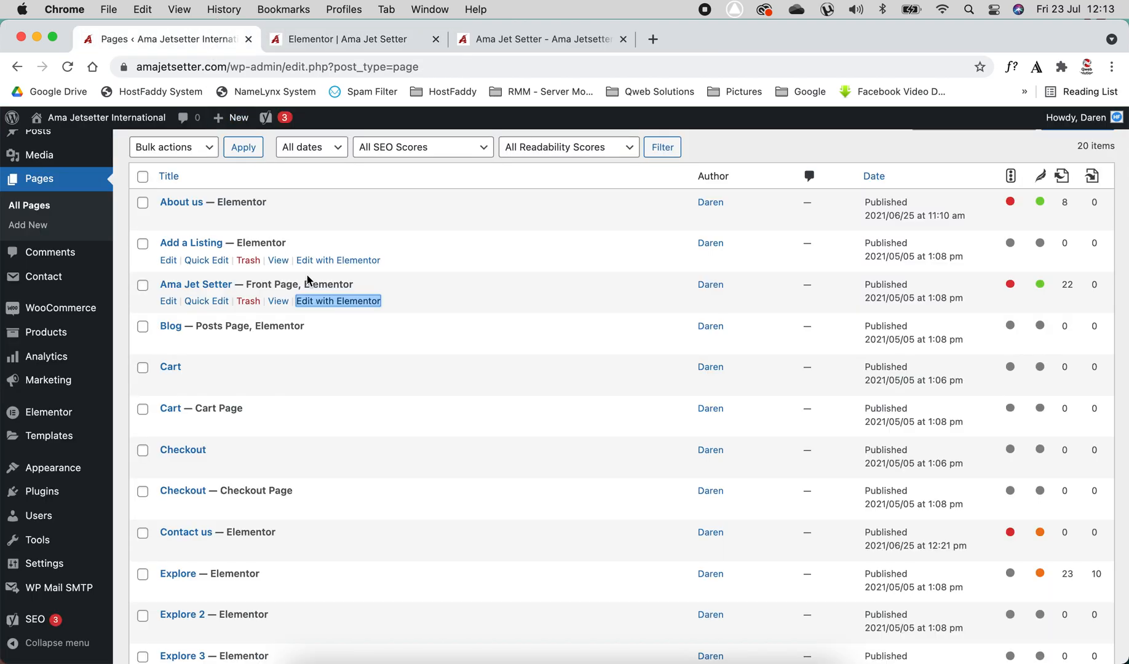
pyautogui.scroll(-5, 414, 492)
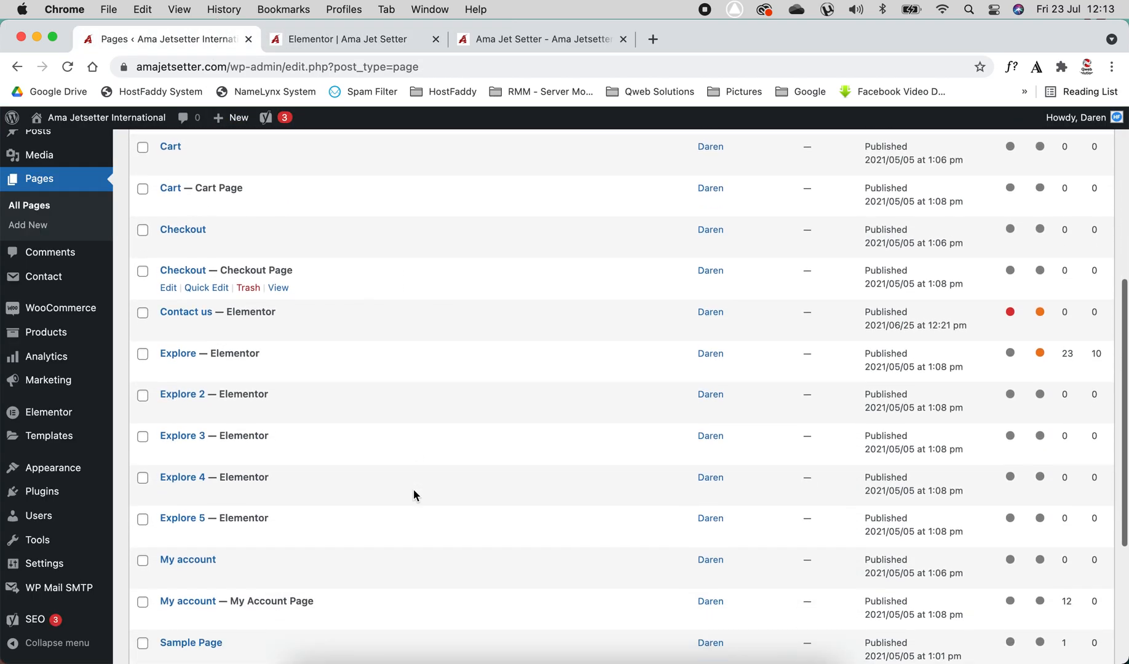
pyautogui.scroll(-2, 412, 489)
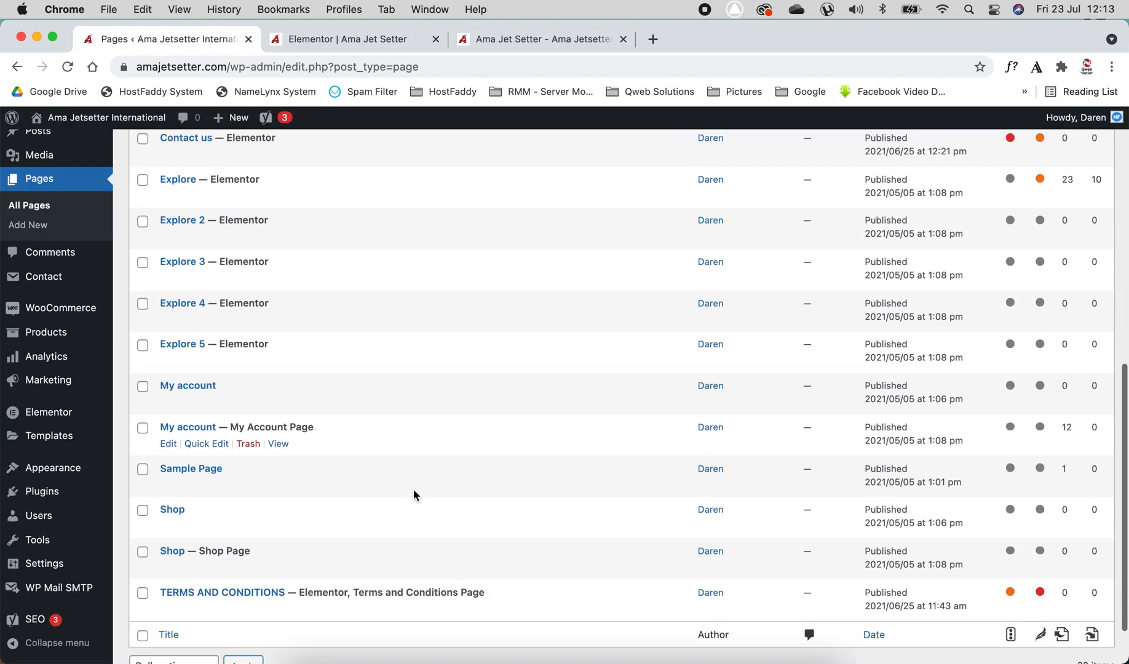
pyautogui.scroll(10, 413, 489)
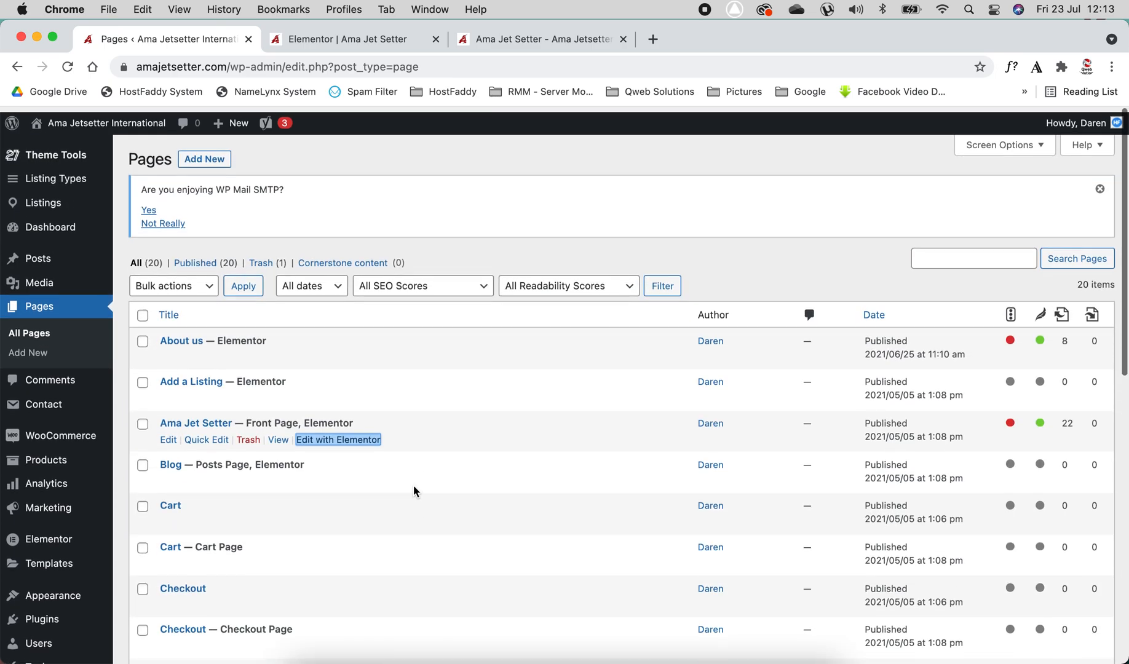
pyautogui.click(358, 40)
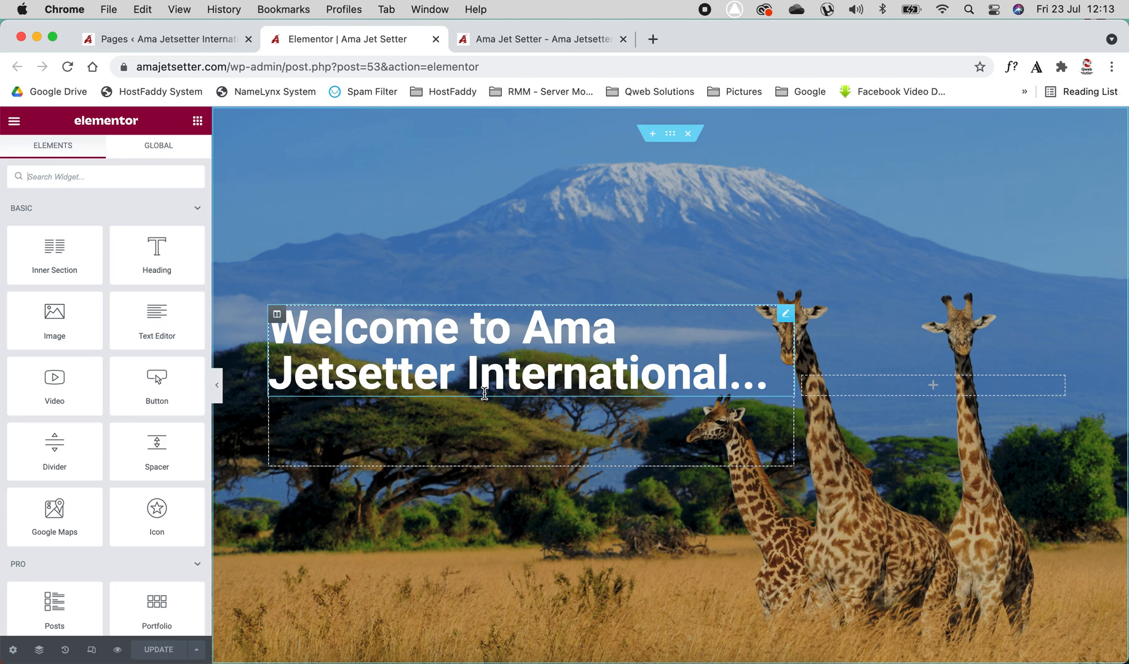
# Scroll down the front page in Elementor to its testimonials section and back up to the hero banner
pyautogui.scroll(-15, 485, 394)
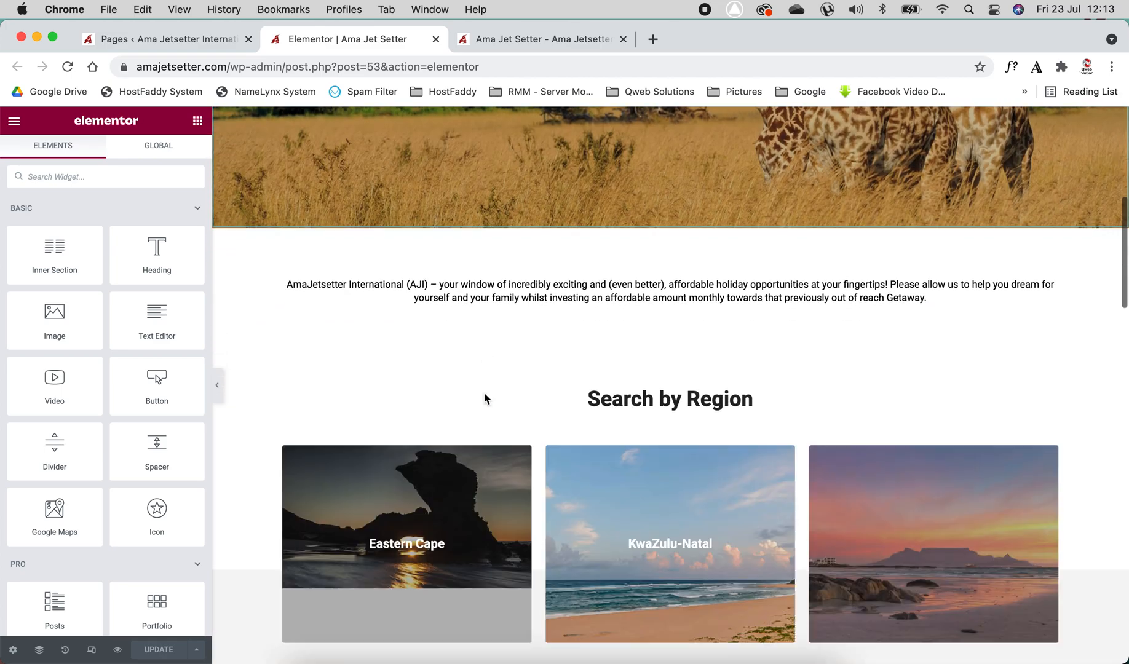
pyautogui.scroll(-3, 485, 399)
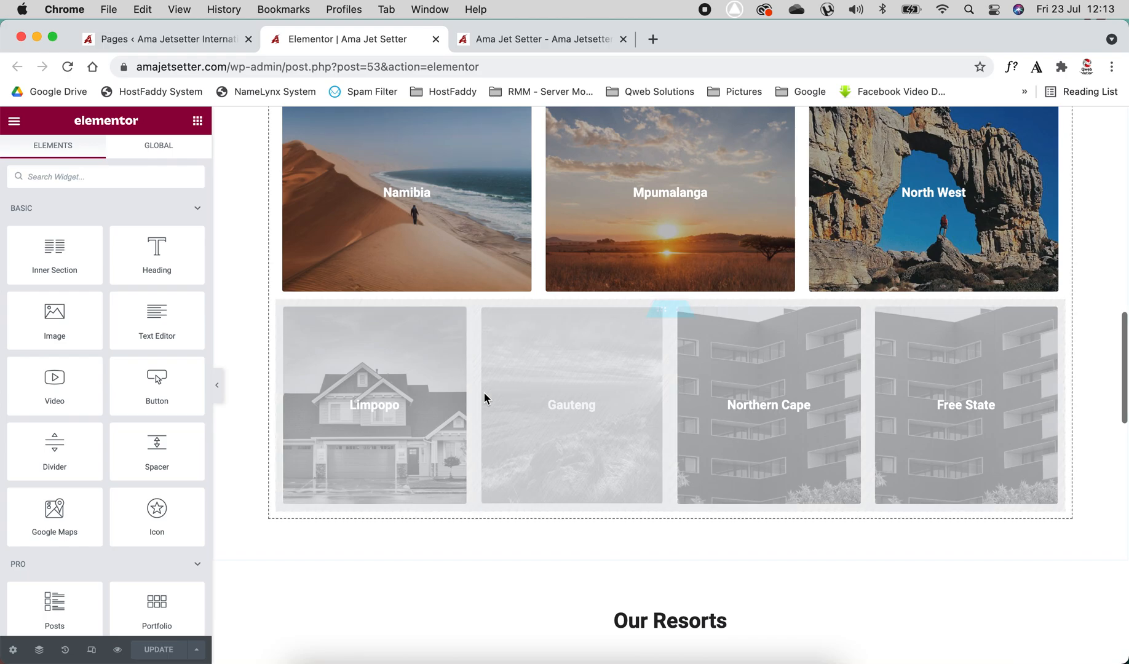
pyautogui.scroll(-4, 485, 399)
pyautogui.scroll(-10, 485, 398)
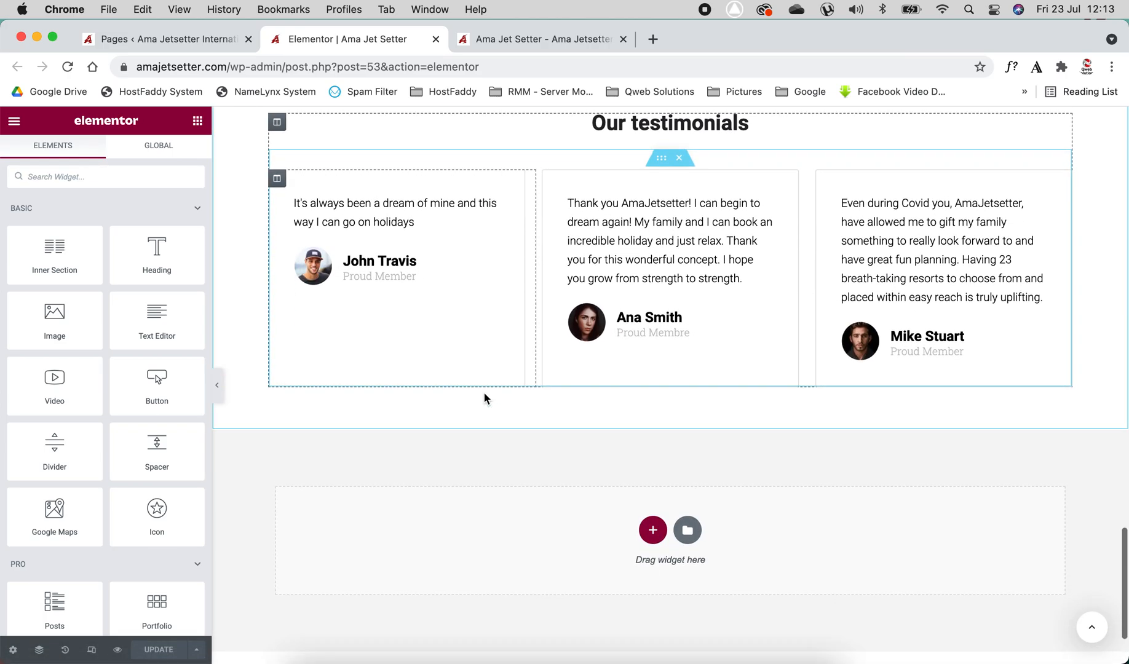
pyautogui.scroll(10, 486, 399)
pyautogui.scroll(15, 485, 399)
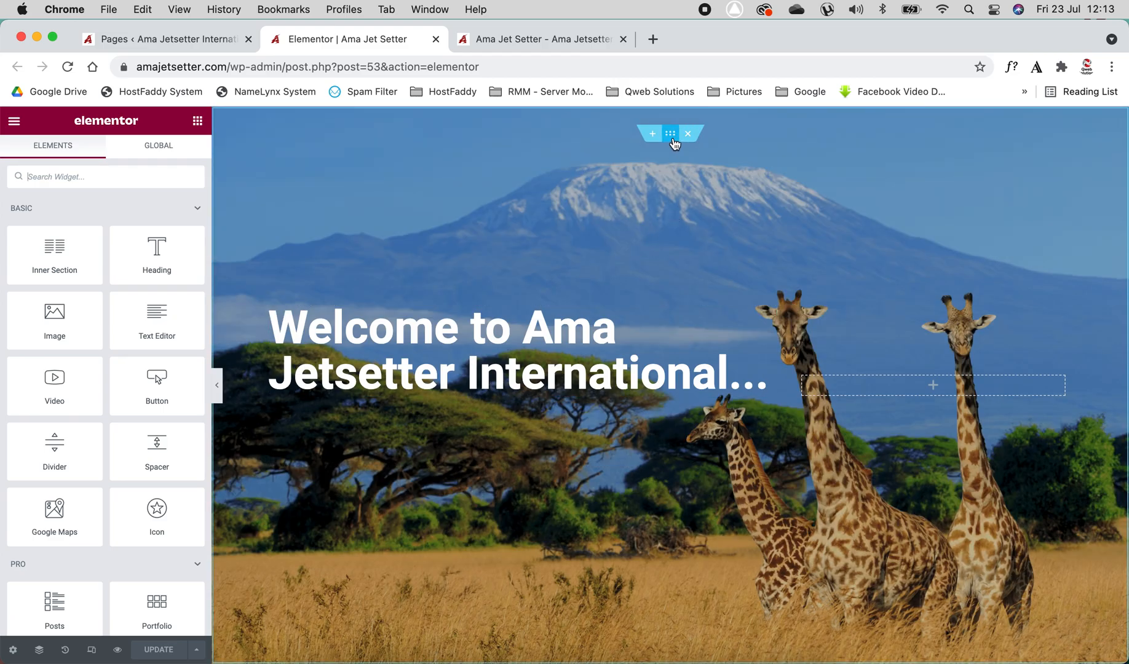
# Select the hero section, drag its width slider to set a custom width, then clear the width value
pyautogui.click(671, 134)
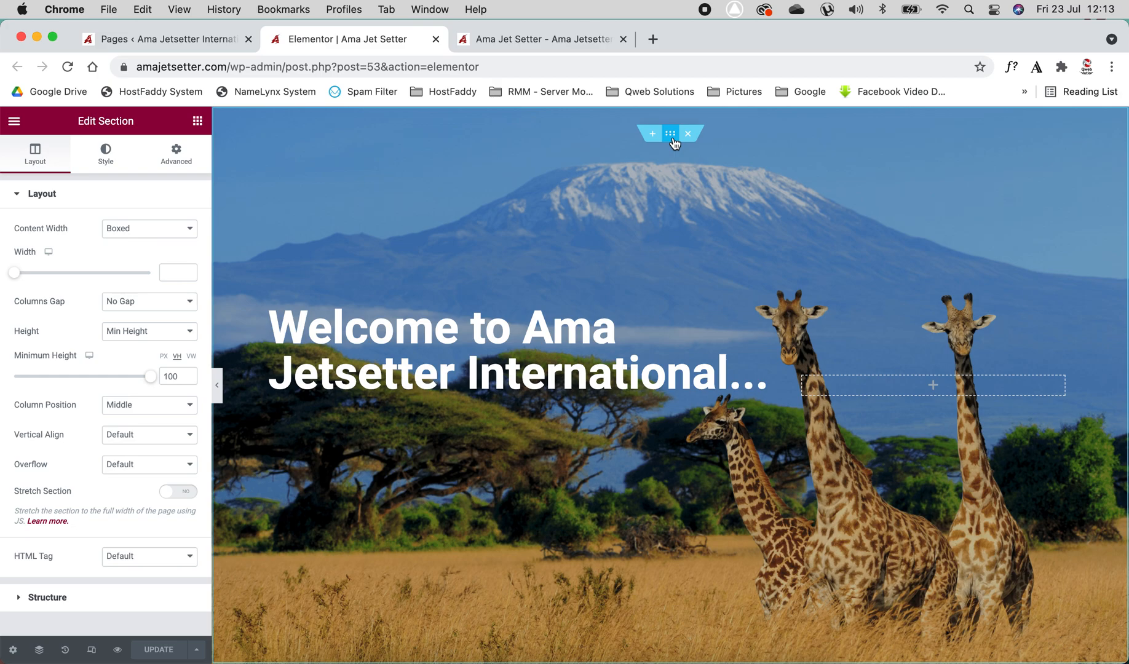
pyautogui.click(25, 274)
pyautogui.moveTo(43, 278); pyautogui.dragTo(112, 278)
pyautogui.click(176, 273)
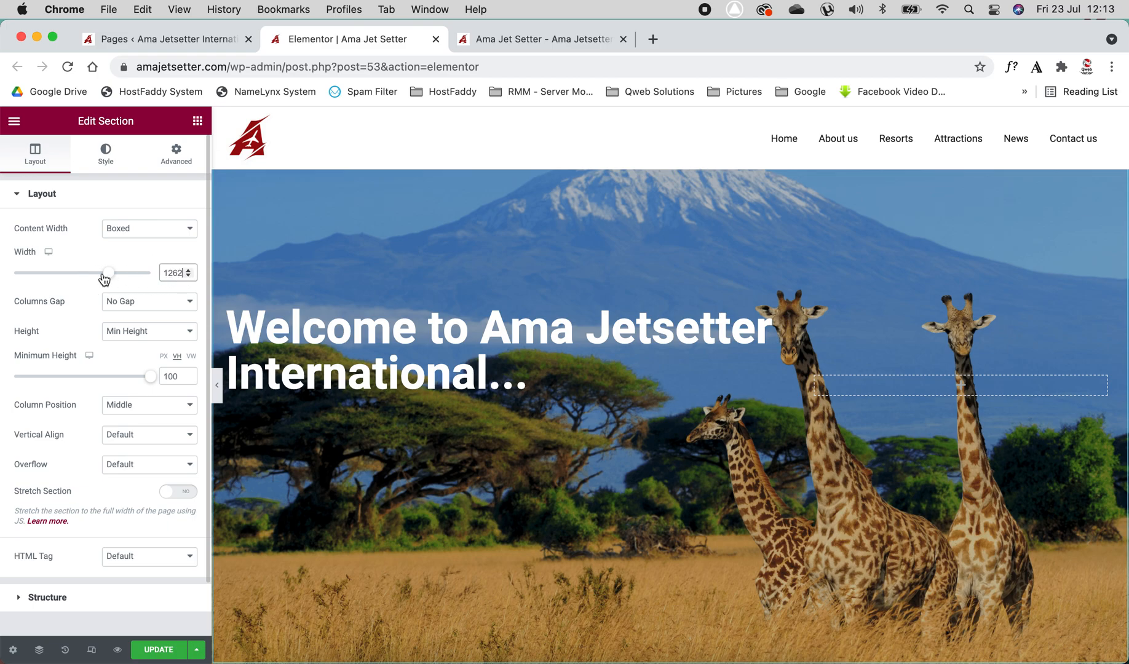
pyautogui.press('BackSpace')
pyautogui.press('BackSpace')
pyautogui.press('BackSpace')
pyautogui.press('BackSpace')
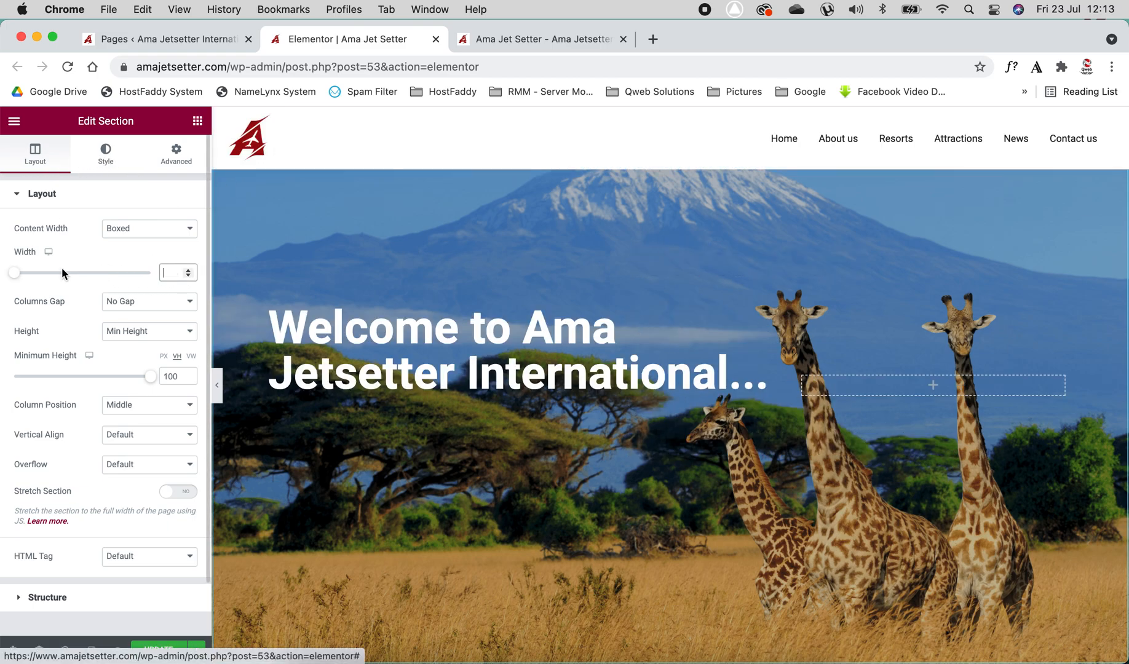
# Try dragging the hero section's minimum height slider beyond 100
pyautogui.scroll(-2, 73, 412)
pyautogui.scroll(2, 74, 412)
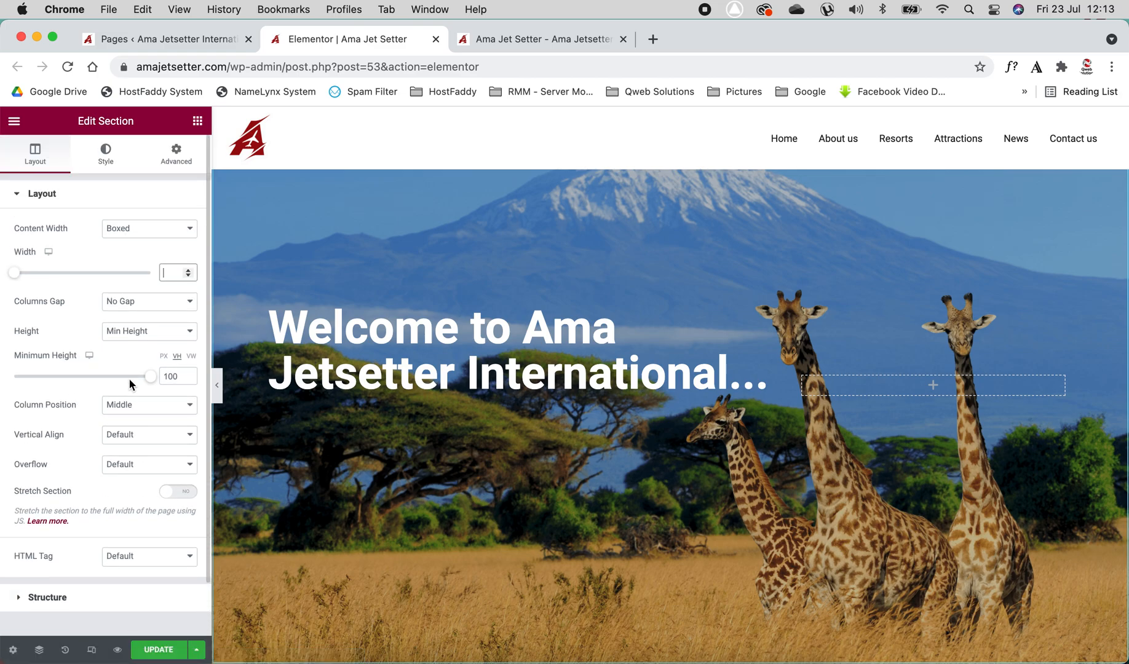
pyautogui.moveTo(150, 376); pyautogui.dragTo(188, 391)
pyautogui.scroll(-3, 425, 405)
pyautogui.scroll(3, 425, 405)
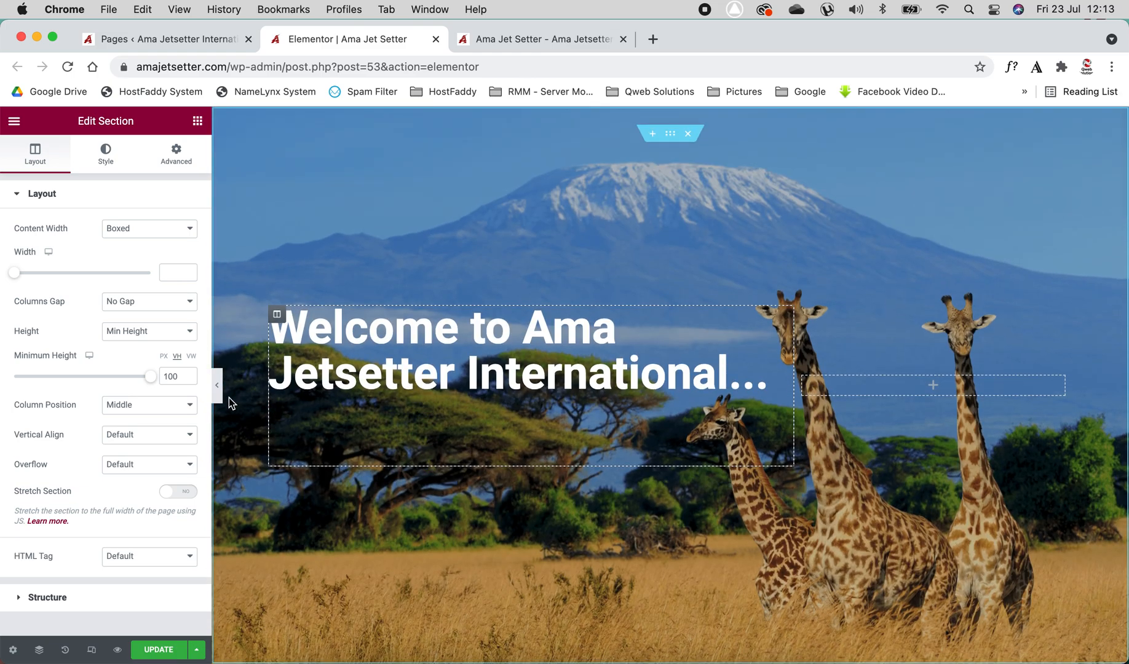
pyautogui.moveTo(151, 377); pyautogui.dragTo(190, 378)
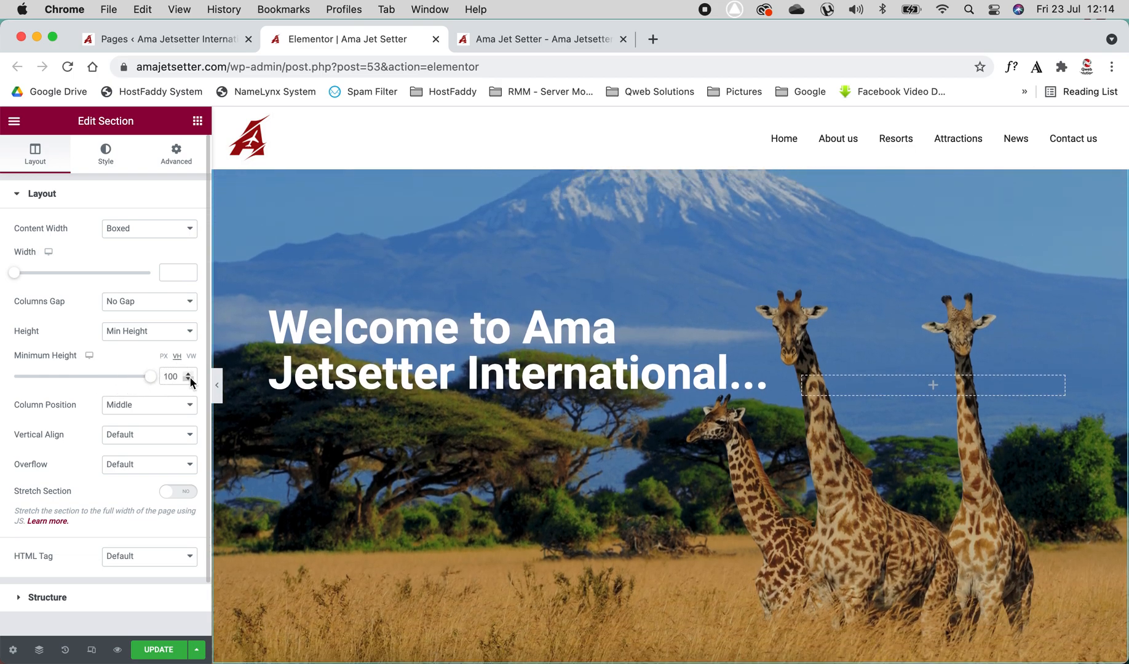
pyautogui.scroll(-1, 124, 501)
pyautogui.scroll(1, 124, 500)
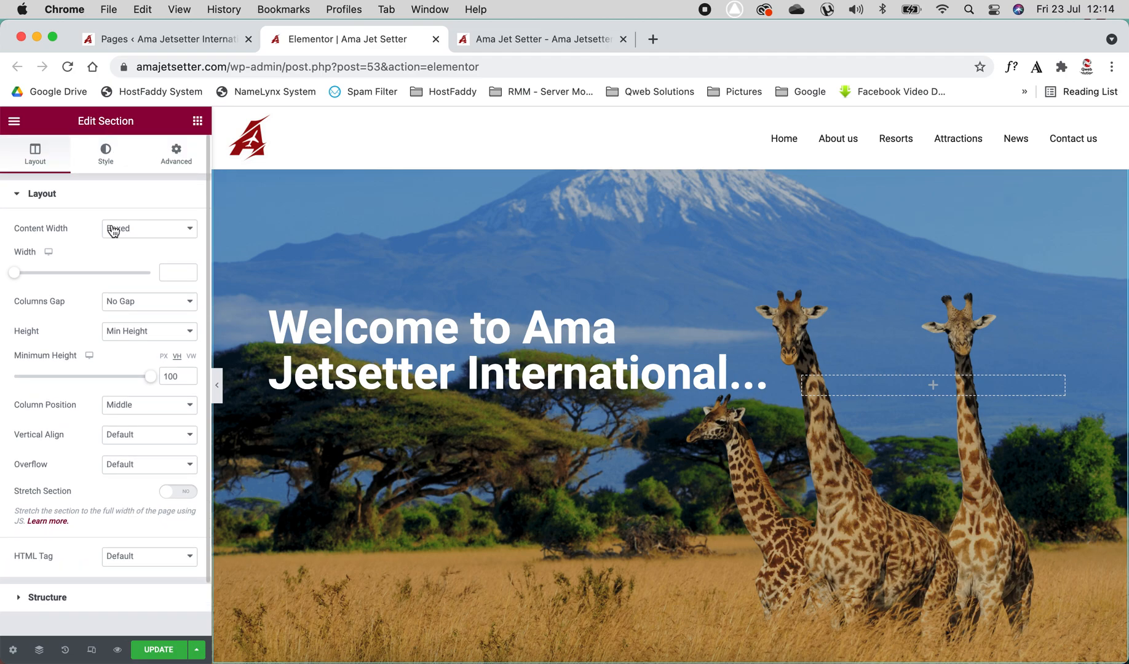
# Replace the hero section's background image with Western-Cape.jpg from the media library
pyautogui.click(107, 163)
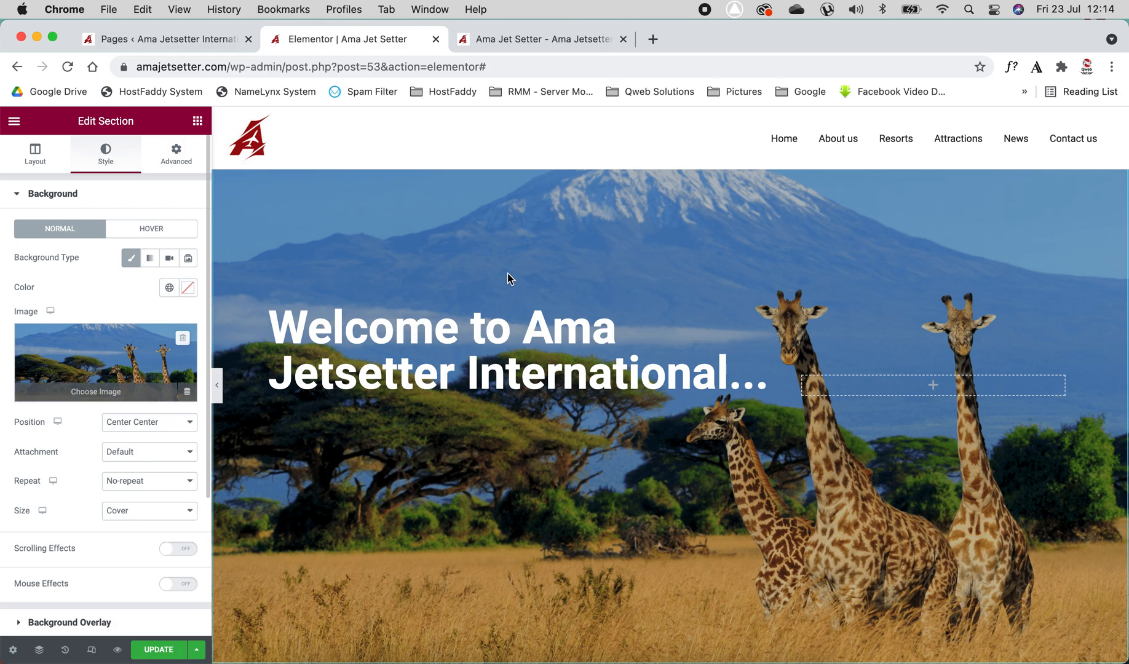
pyautogui.moveTo(115, 362)
pyautogui.click(114, 361)
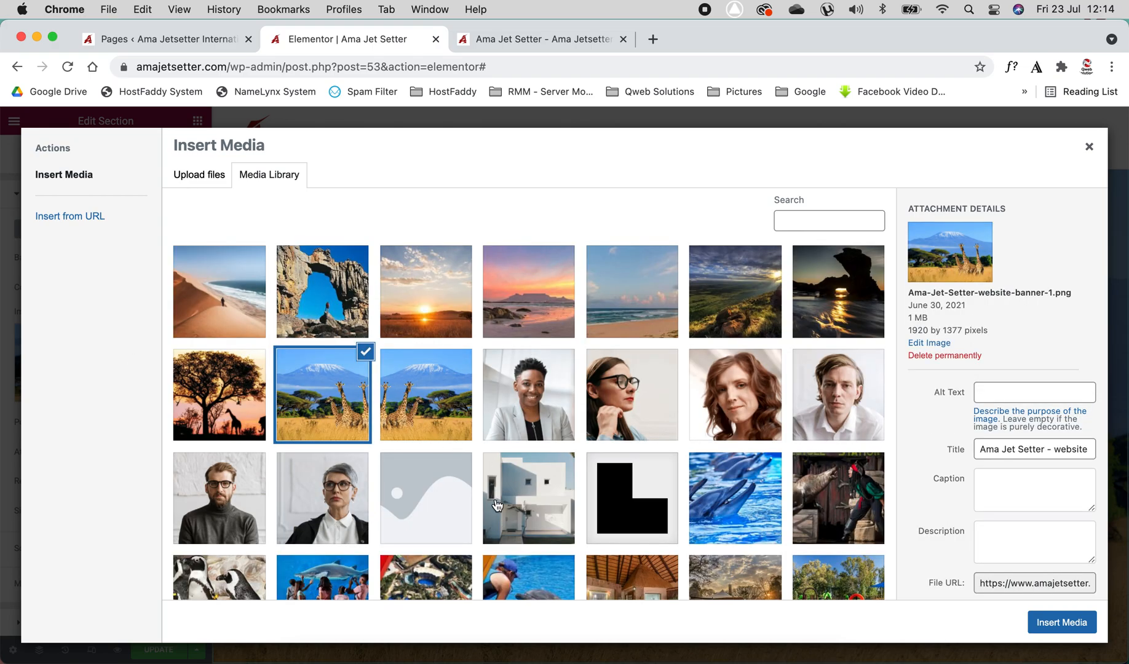
pyautogui.click(551, 289)
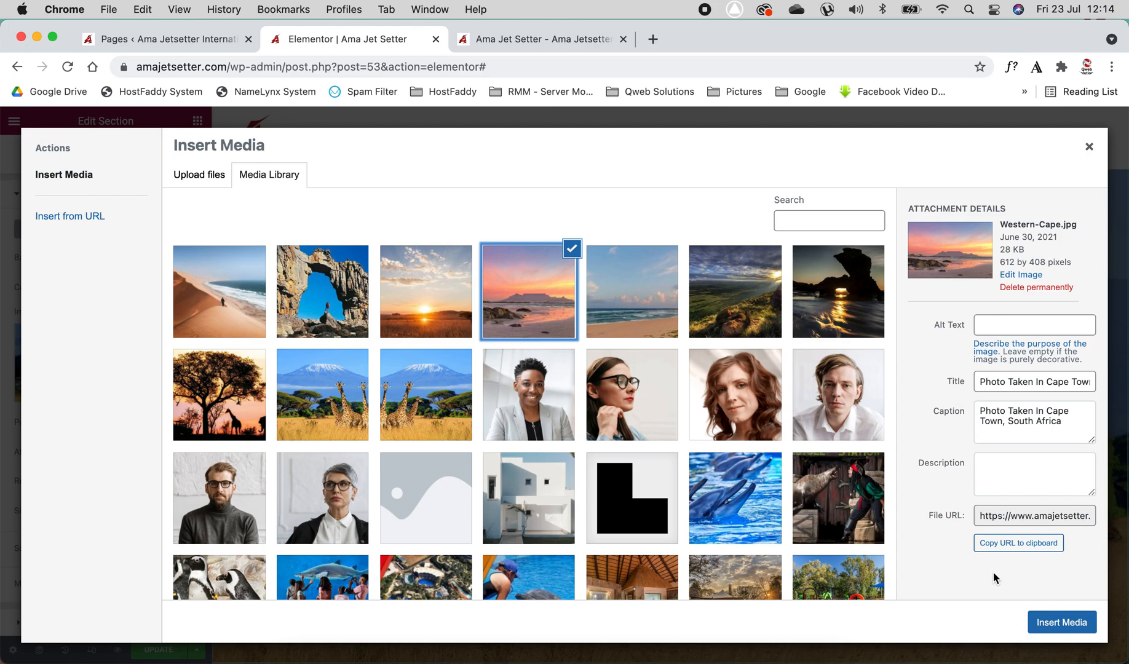
pyautogui.click(1063, 623)
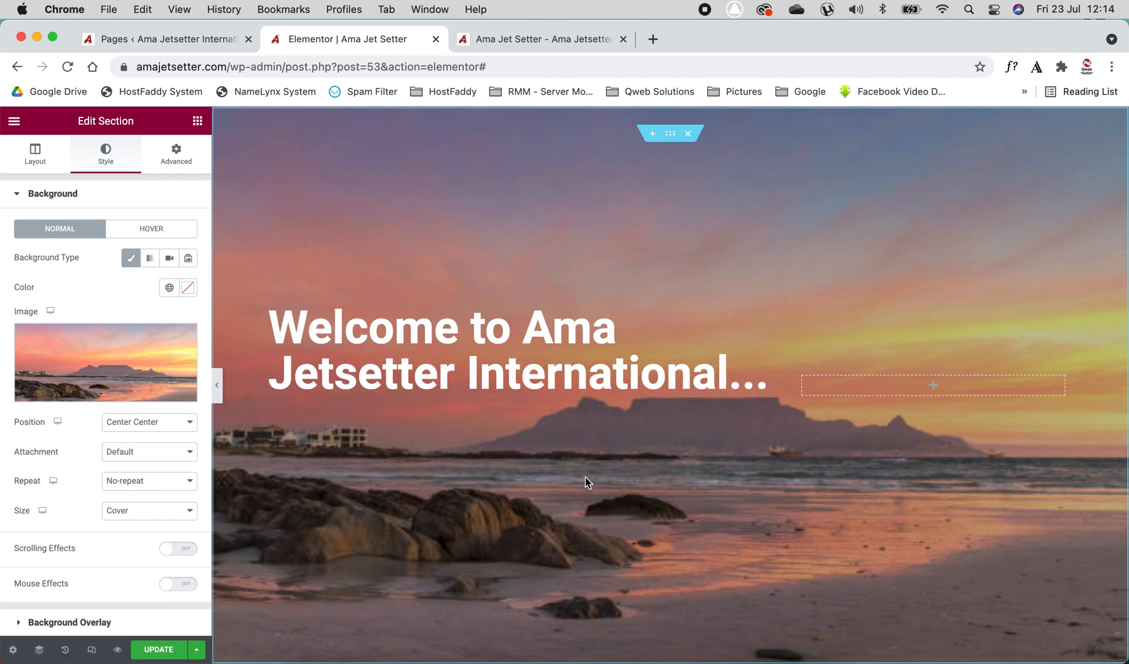
# Set the hero background image back to the Ama-Jet-Setter-website-banner-1.png giraffe banner
pyautogui.click(92, 357)
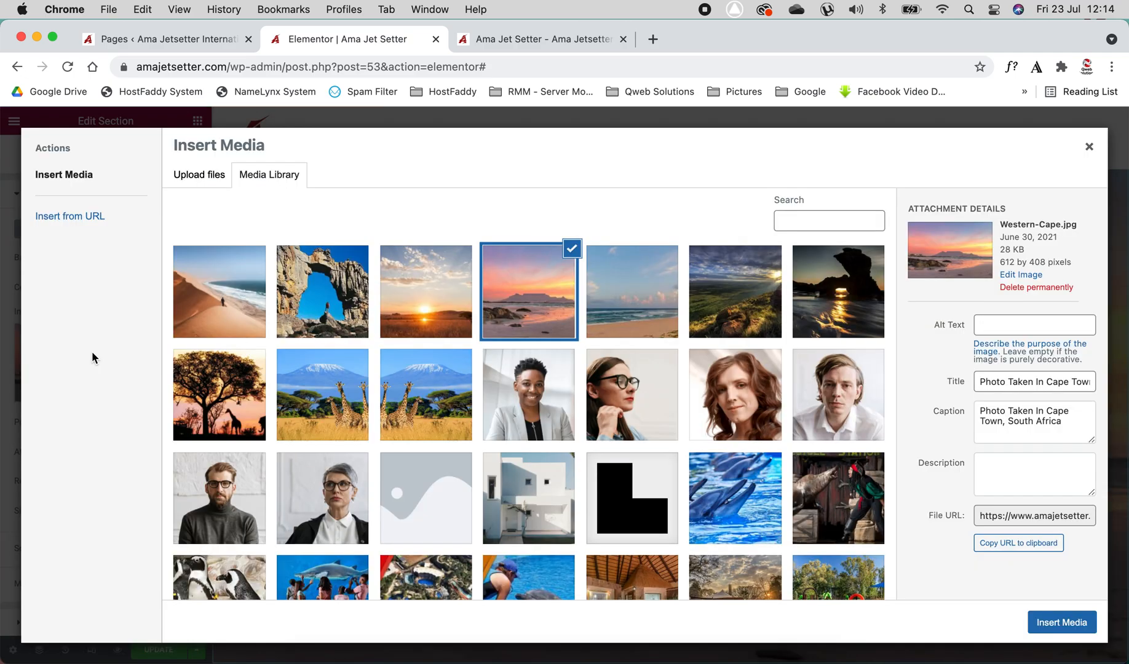
pyautogui.click(332, 410)
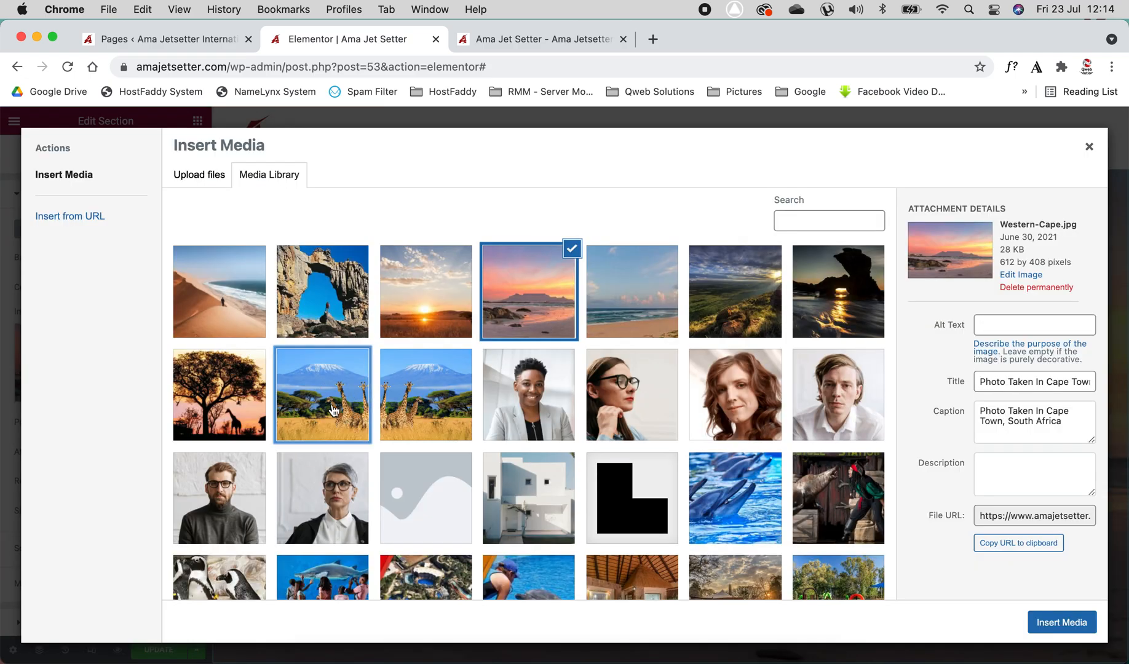
pyautogui.click(1071, 622)
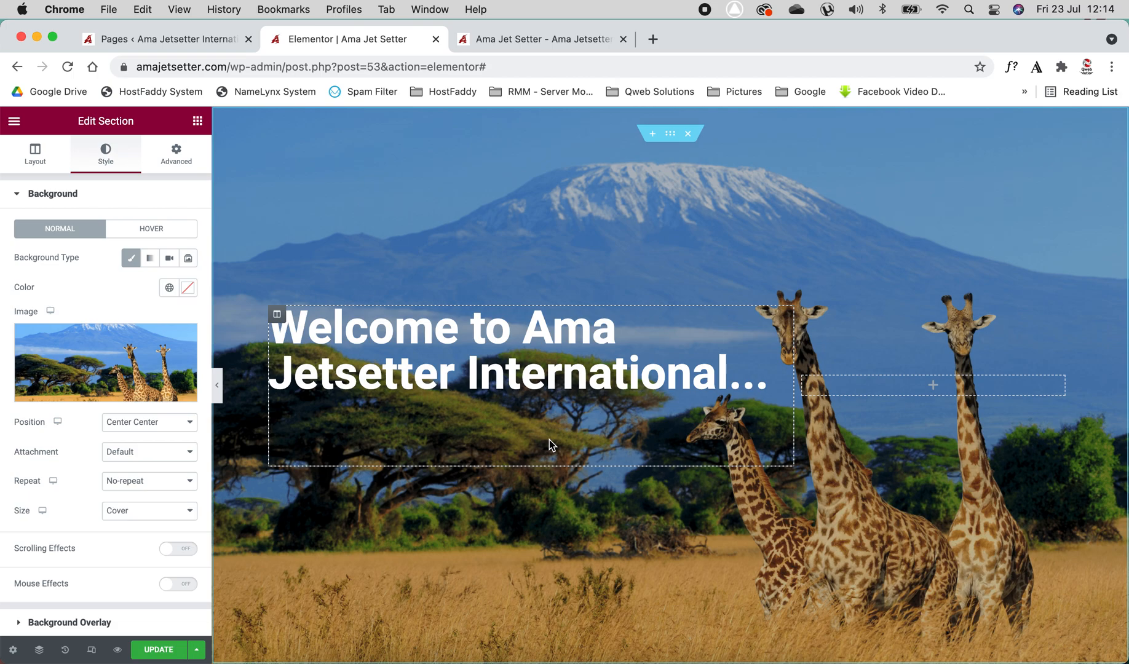
# Select the welcome heading and try editing its title text in the Title field
pyautogui.click(356, 344)
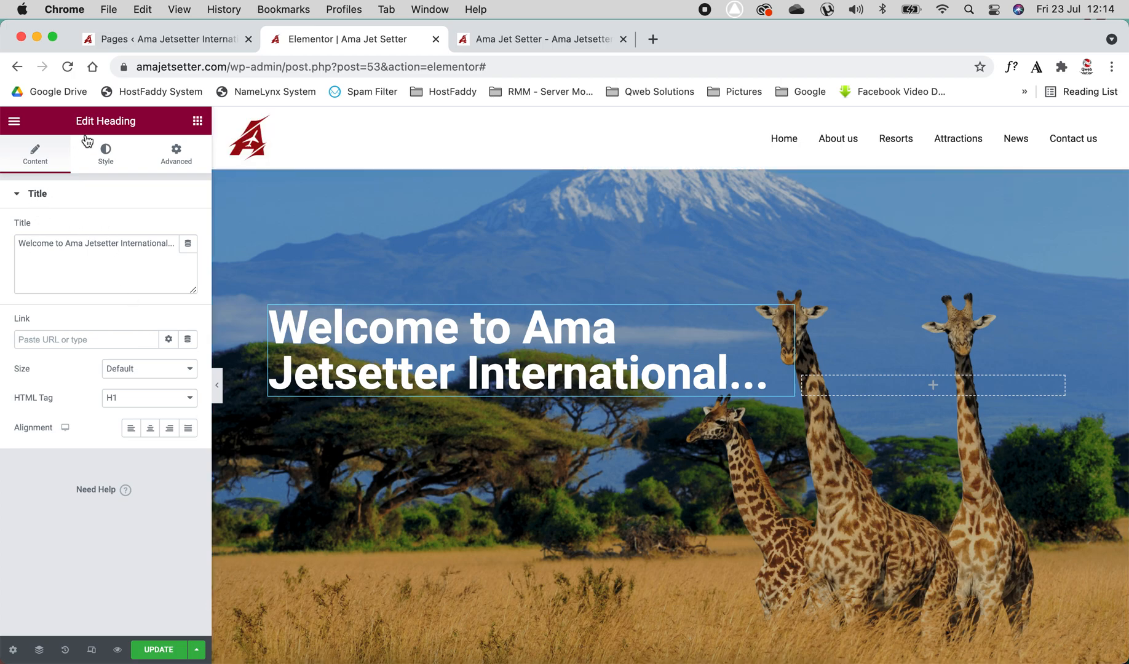
pyautogui.moveTo(19, 243); pyautogui.dragTo(171, 246)
pyautogui.click(171, 245)
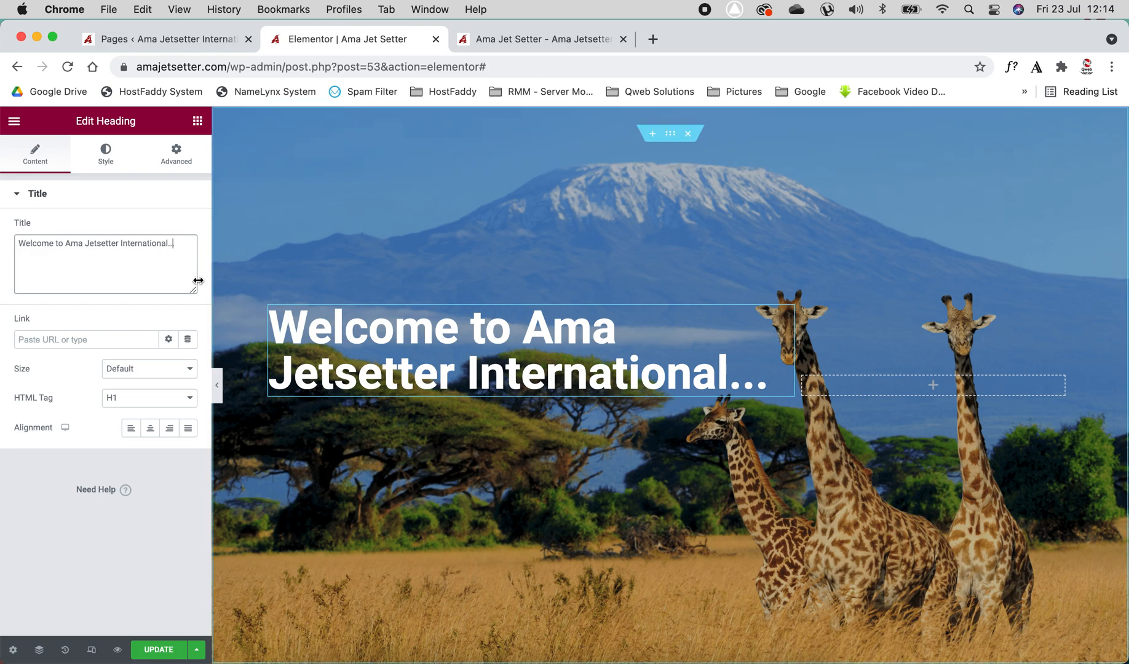
pyautogui.click(104, 244)
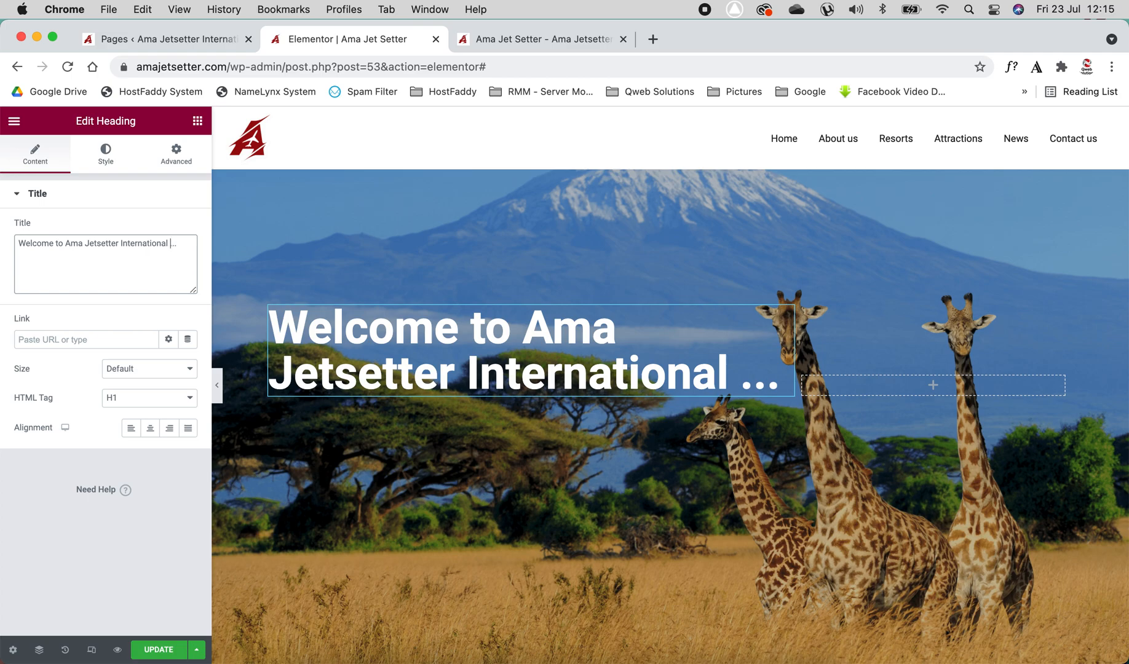
pyautogui.write('thewheb')
pyautogui.press('BackSpace')
pyautogui.press('BackSpace')
pyautogui.press('BackSpace')
pyautogui.press('BackSpace')
pyautogui.press('BackSpace')
pyautogui.press('BackSpace')
pyautogui.press('BackSpace')
pyautogui.press('BackSpace')
# Try editing the welcome heading text directly on the canvas, then deselect it
pyautogui.click(764, 378)
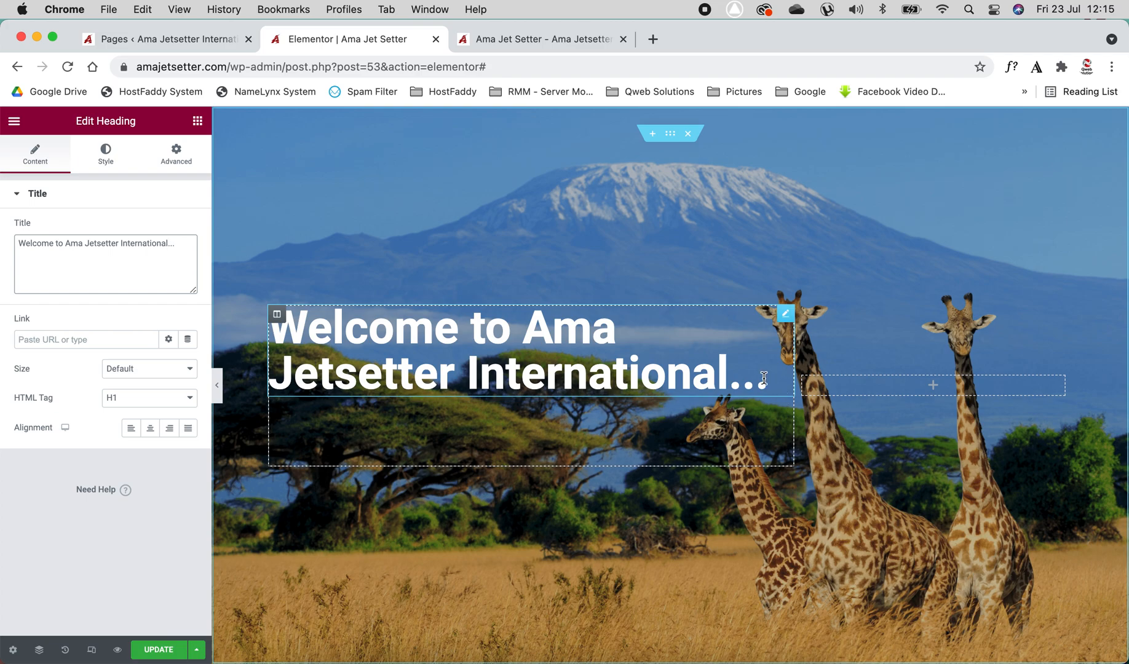
pyautogui.write('th')
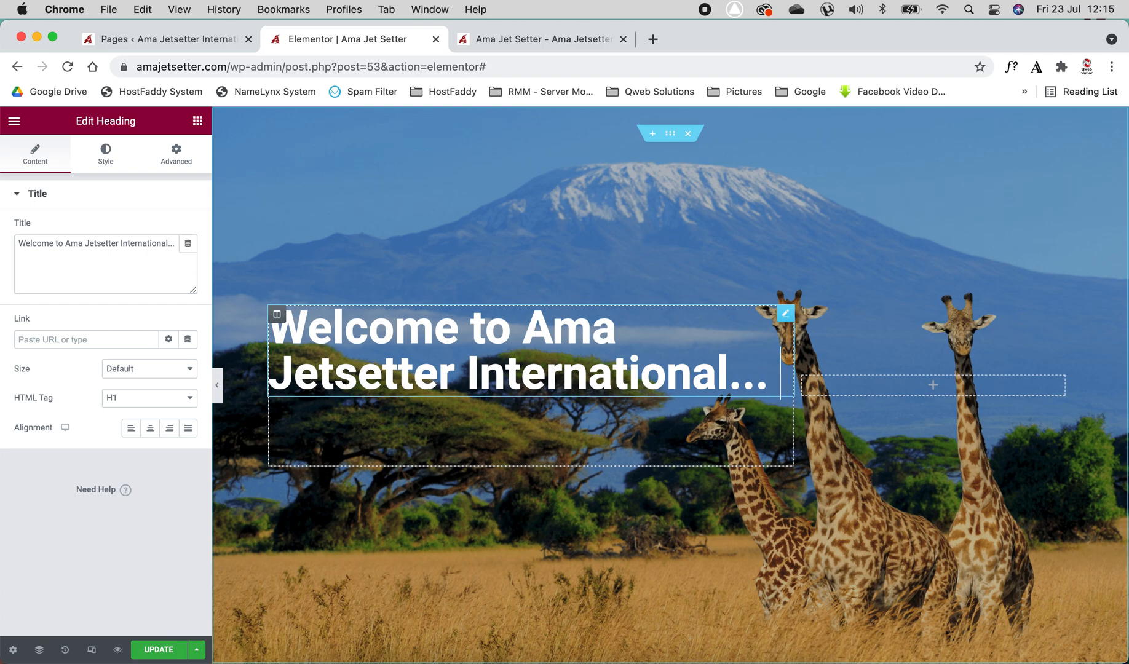
pyautogui.write('e')
pyautogui.write('ll')
pyautogui.press('BackSpace')
pyautogui.press('BackSpace')
pyautogui.press('BackSpace')
pyautogui.press('BackSpace')
pyautogui.press('BackSpace')
pyautogui.press('BackSpace')
pyautogui.press('BackSpace')
pyautogui.press('BackSpace')
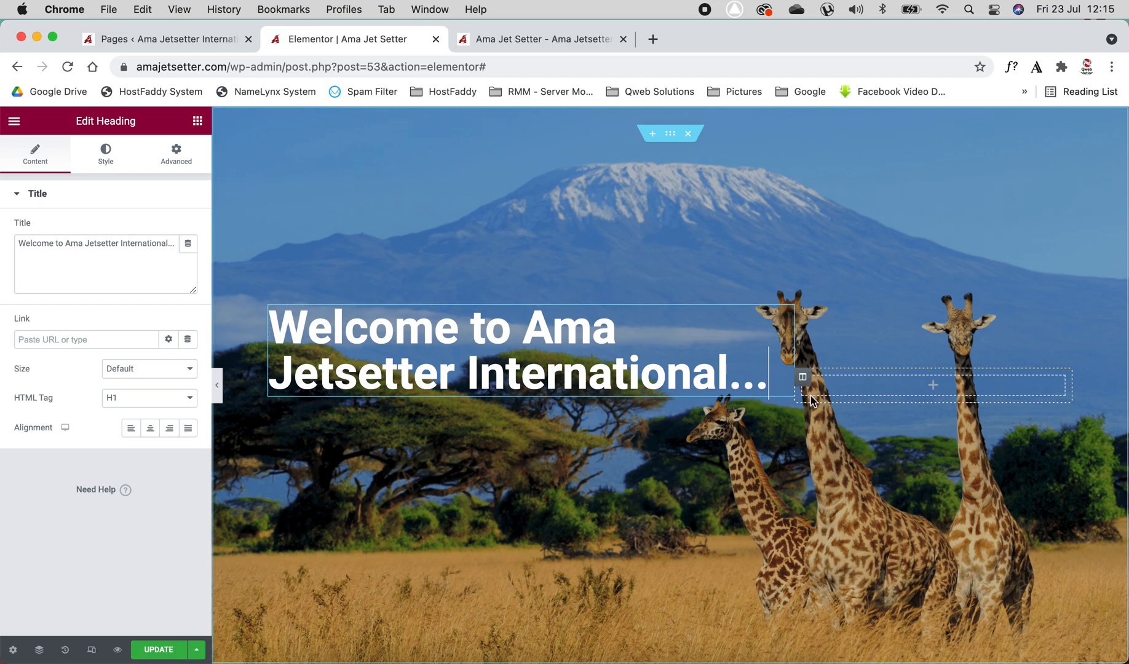
pyautogui.click(829, 392)
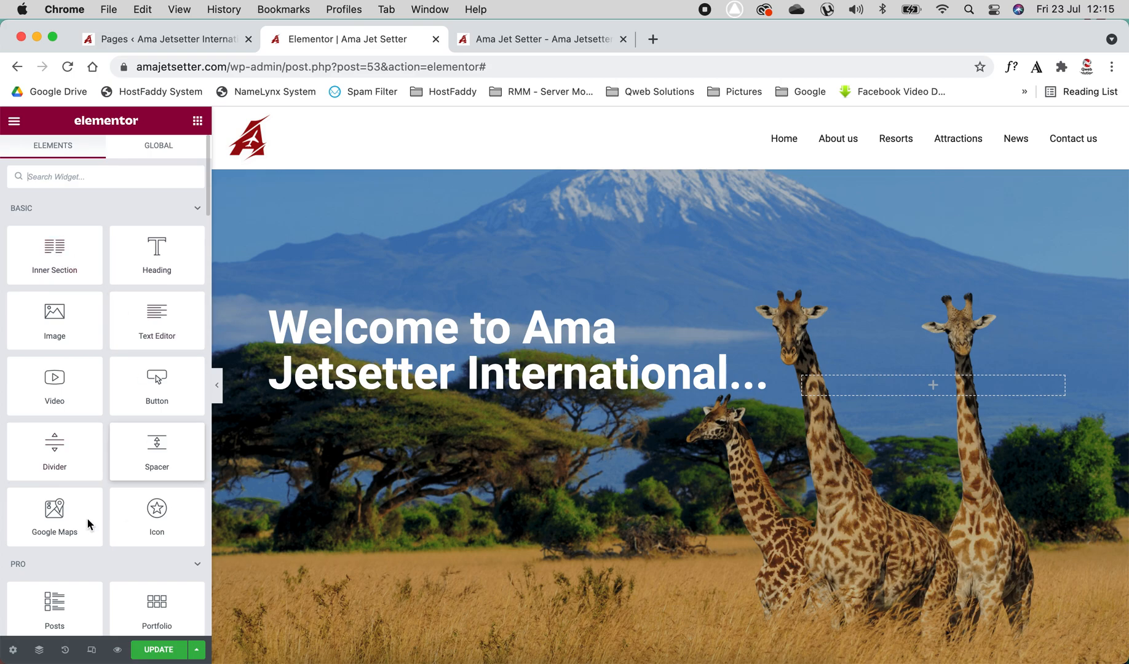
# Add a Heading widget to the hero section beside the welcome heading
pyautogui.moveTo(157, 266); pyautogui.dragTo(936, 393)
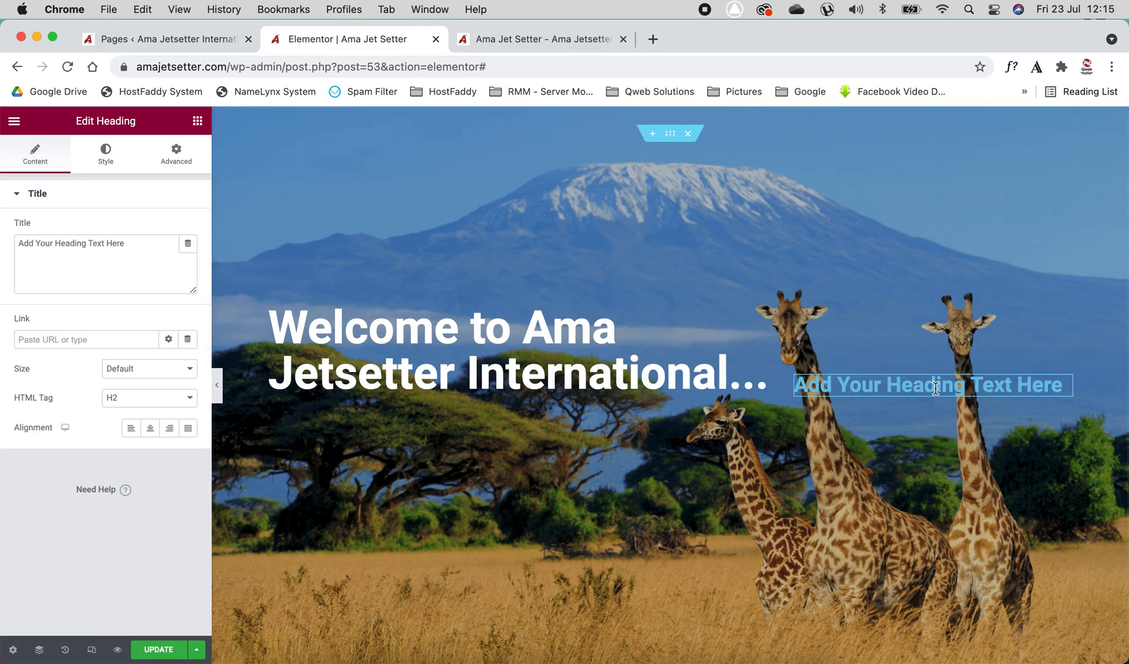
pyautogui.click(116, 263)
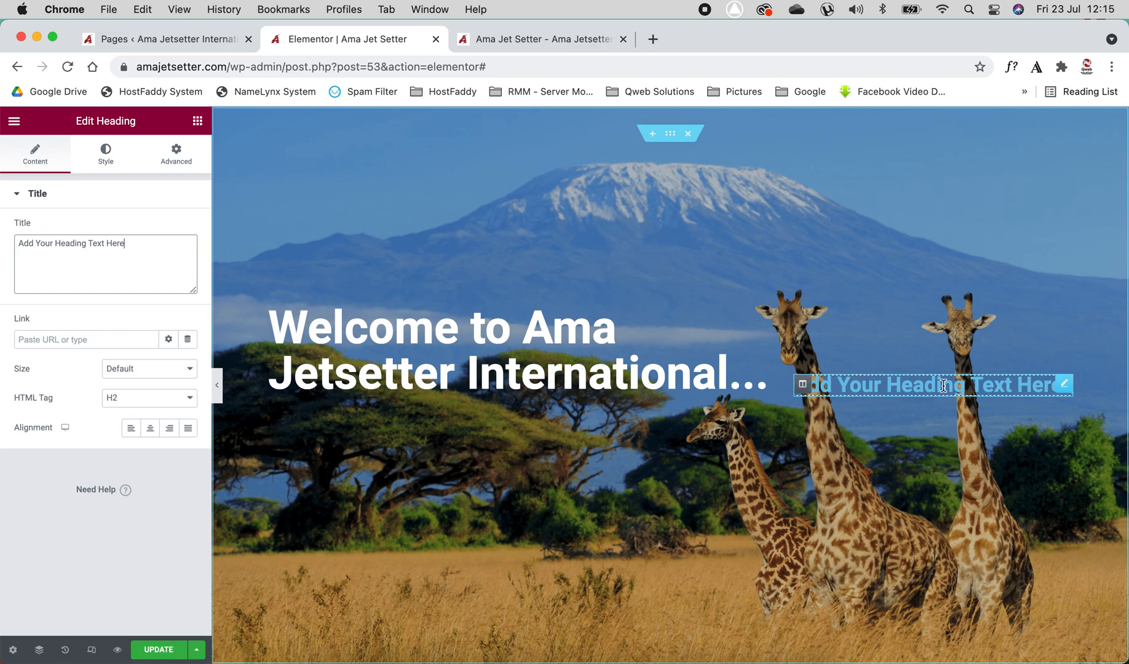
pyautogui.click(922, 385)
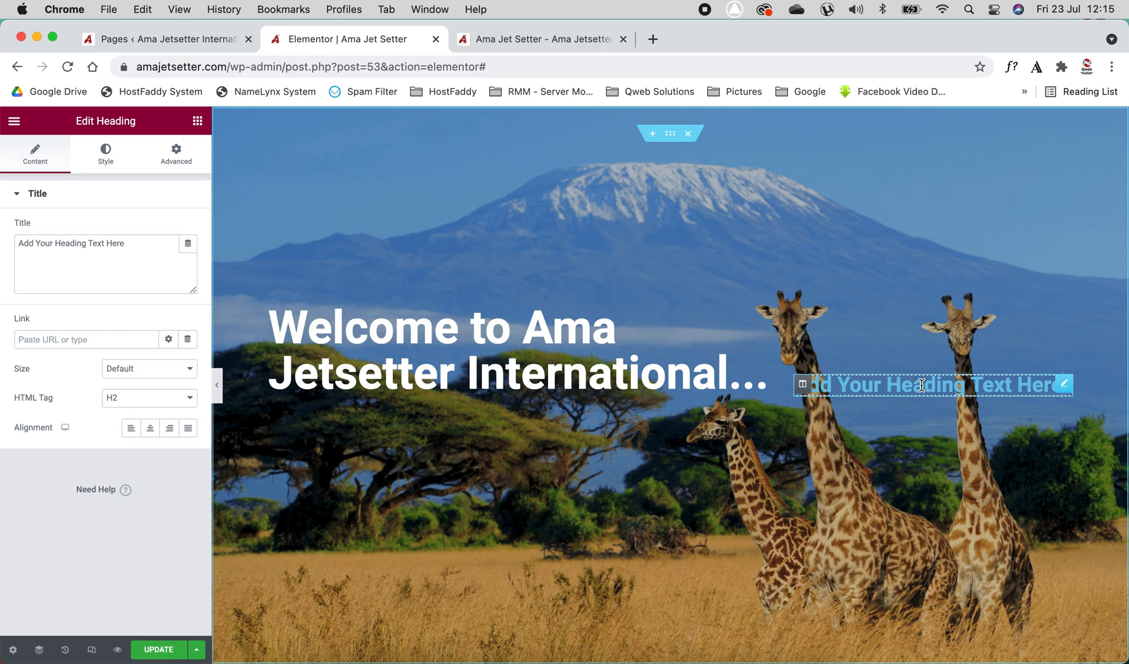
# Set the new heading's text colour to #E4B25D by sampling a colour from the giraffe background
pyautogui.click(106, 164)
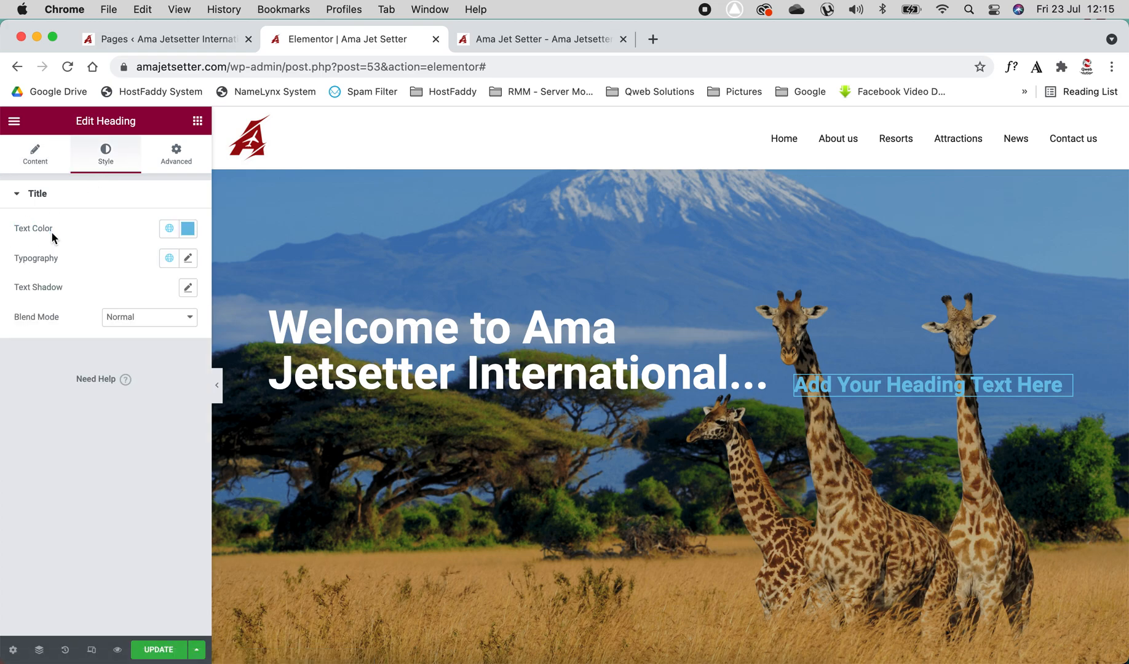
pyautogui.click(187, 228)
pyautogui.moveTo(110, 354); pyautogui.dragTo(21, 289)
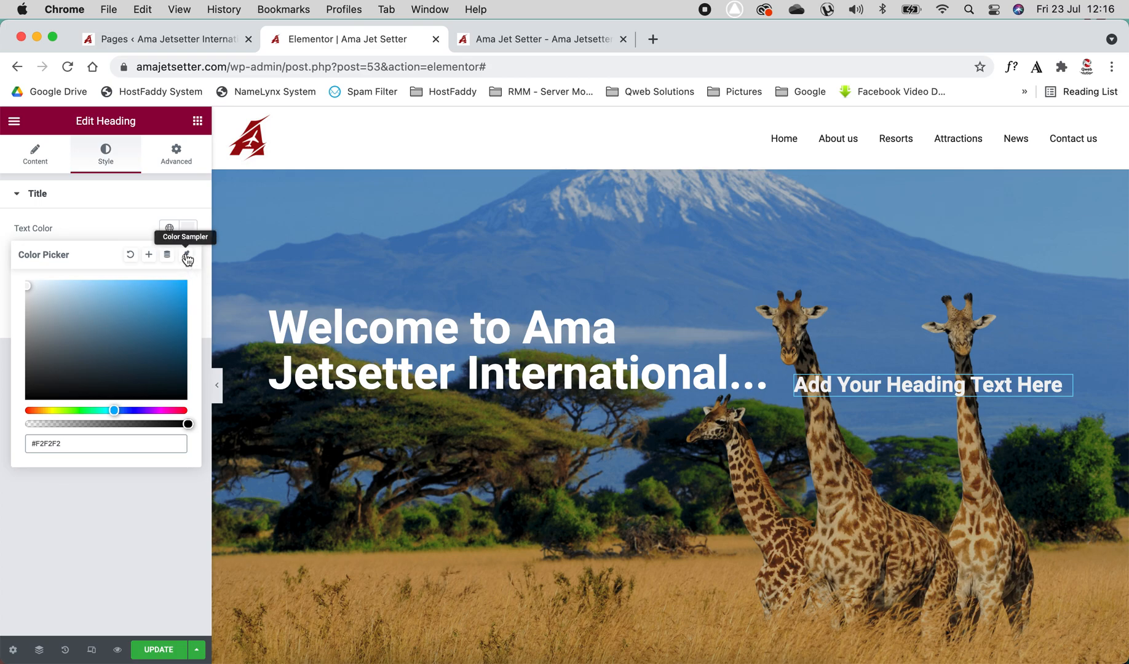
pyautogui.click(186, 258)
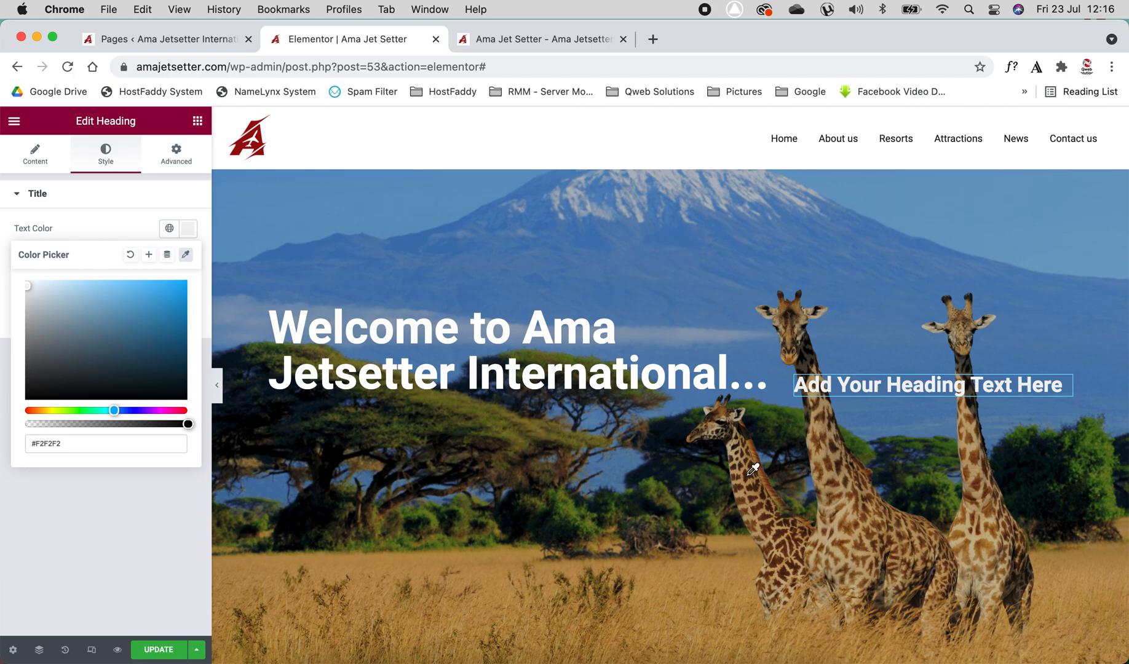
pyautogui.moveTo(751, 472)
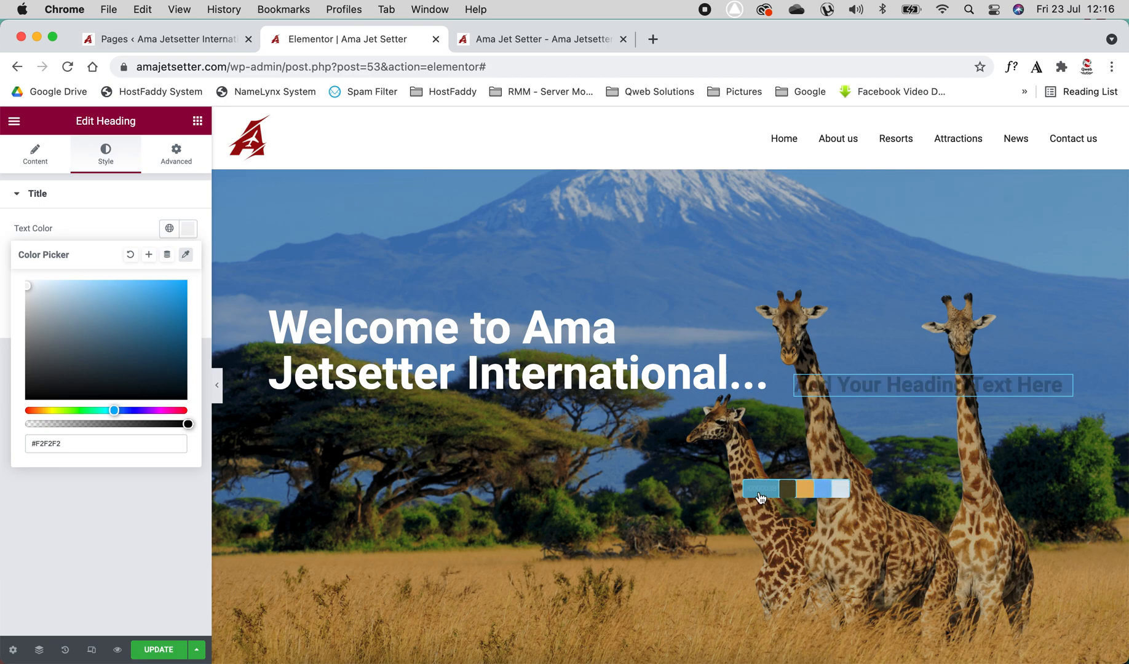
pyautogui.click(802, 496)
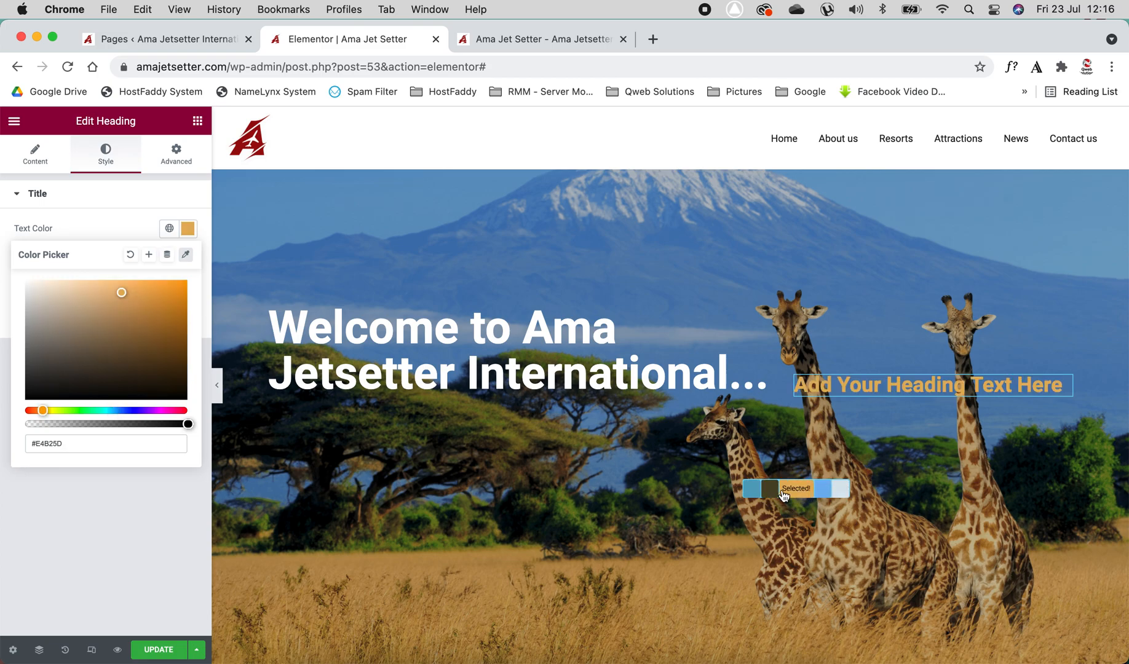
pyautogui.click(124, 516)
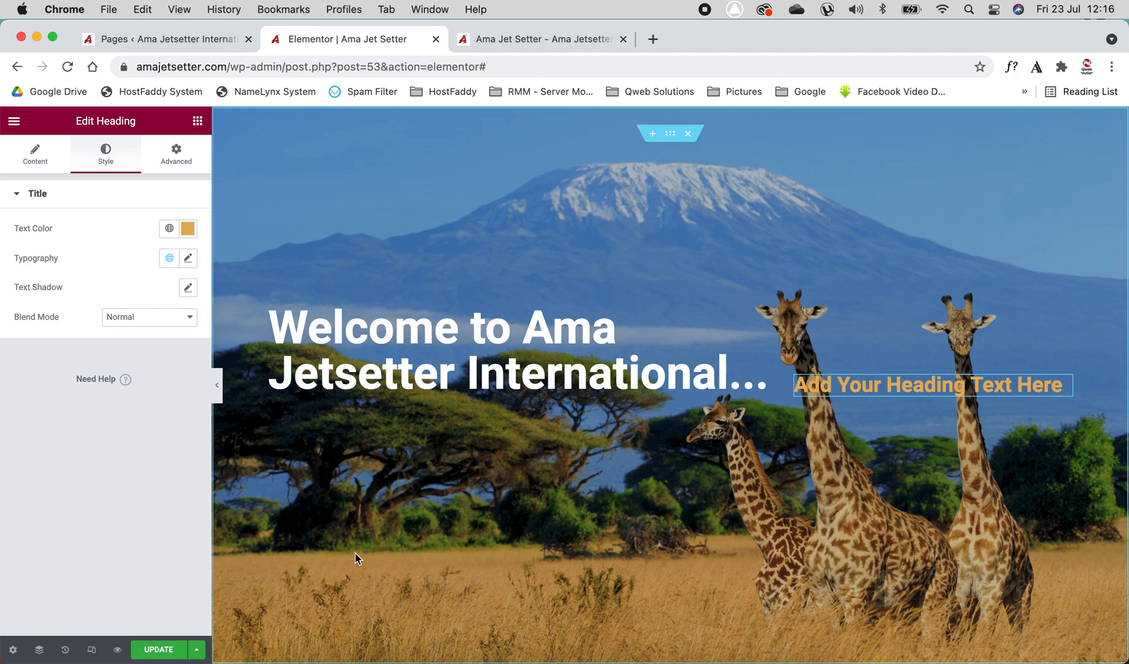
# Delete the added heading widget from the hero section
pyautogui.rightClick(978, 390)
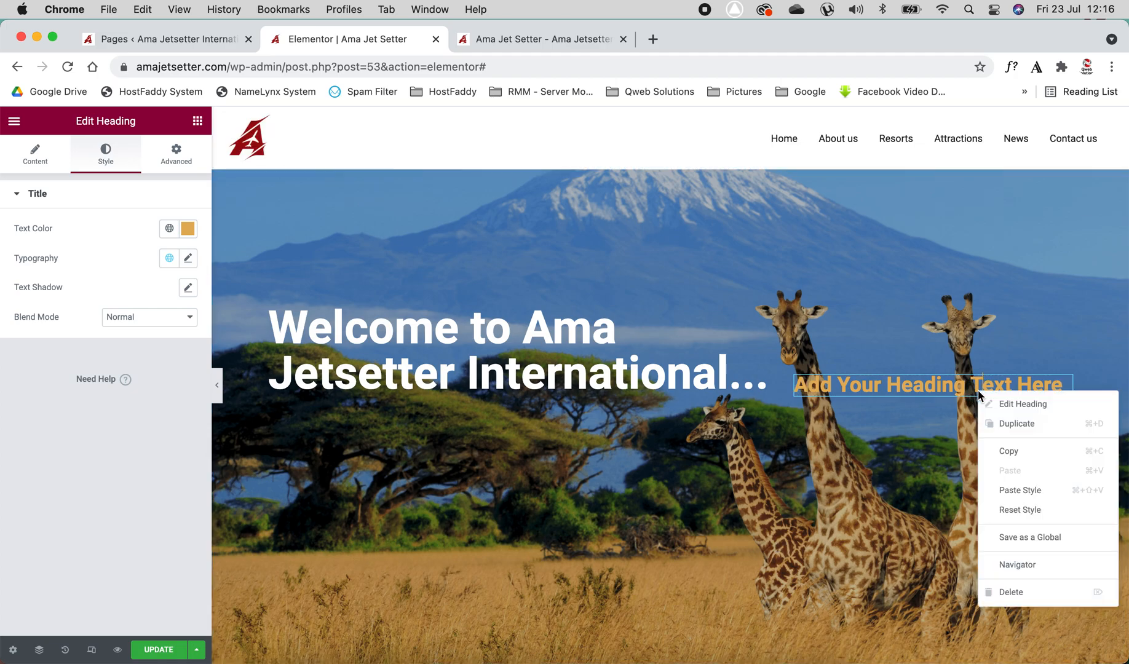
pyautogui.click(1010, 595)
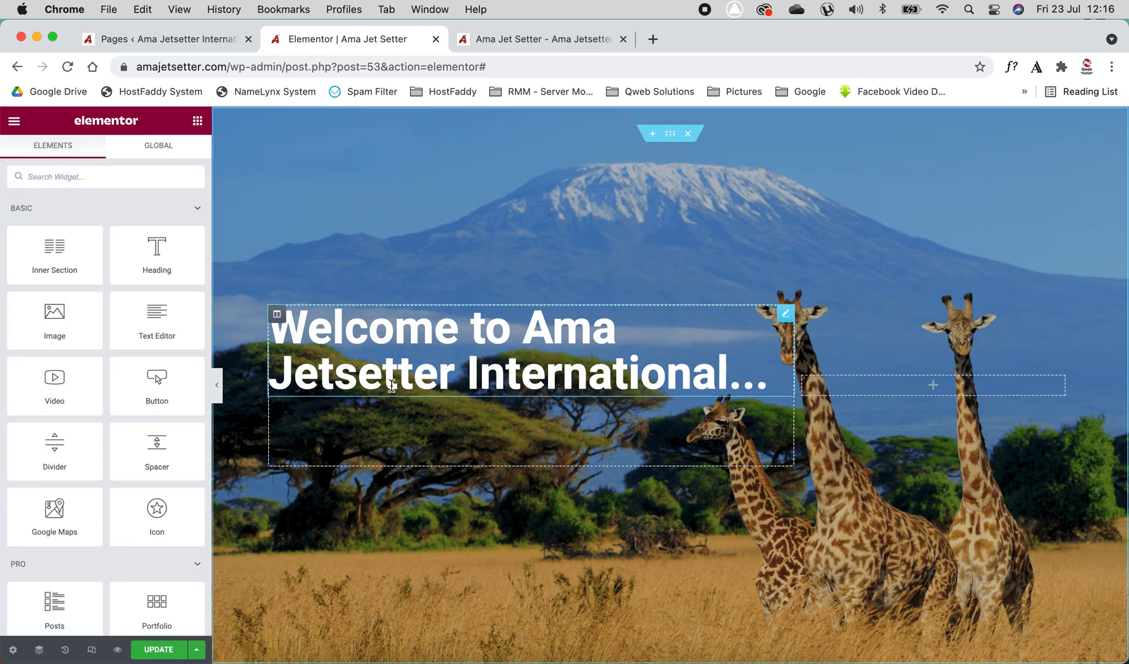
# Open the intro paragraph below the hero for editing and try left alignment before recentring it
pyautogui.scroll(-7, 391, 386)
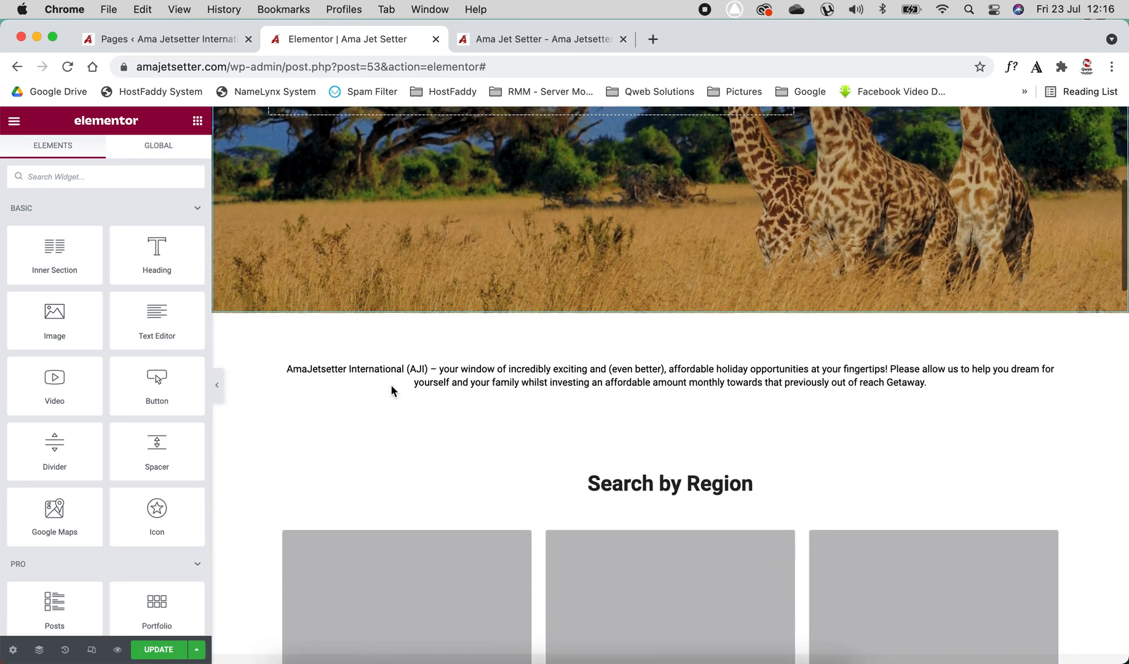
pyautogui.click(477, 321)
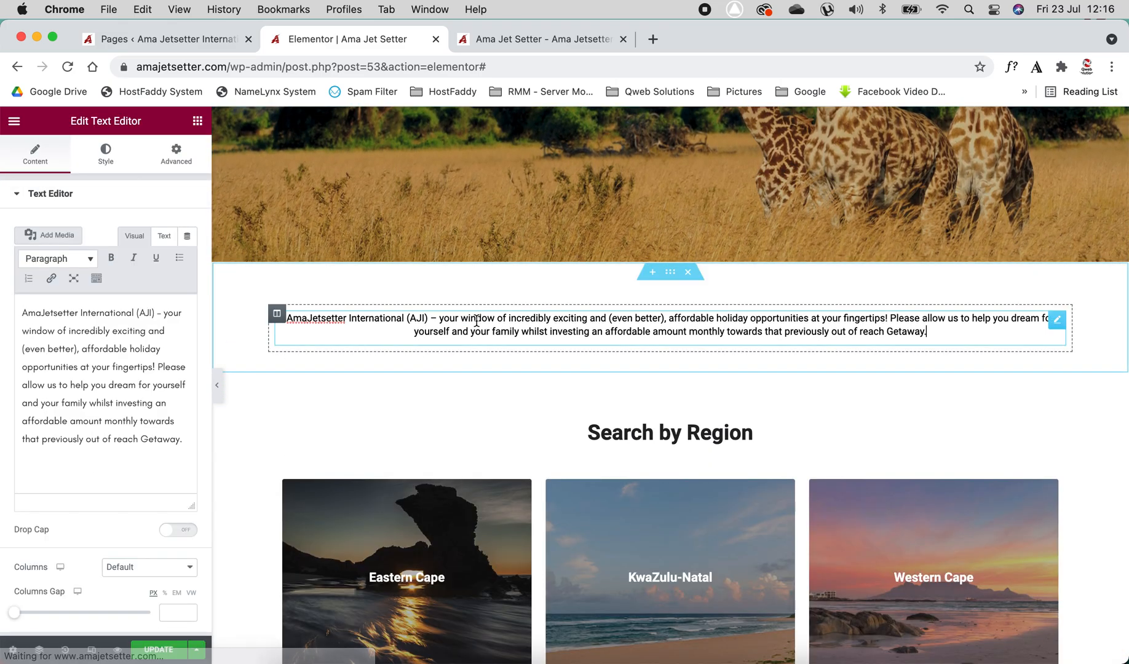
pyautogui.click(91, 345)
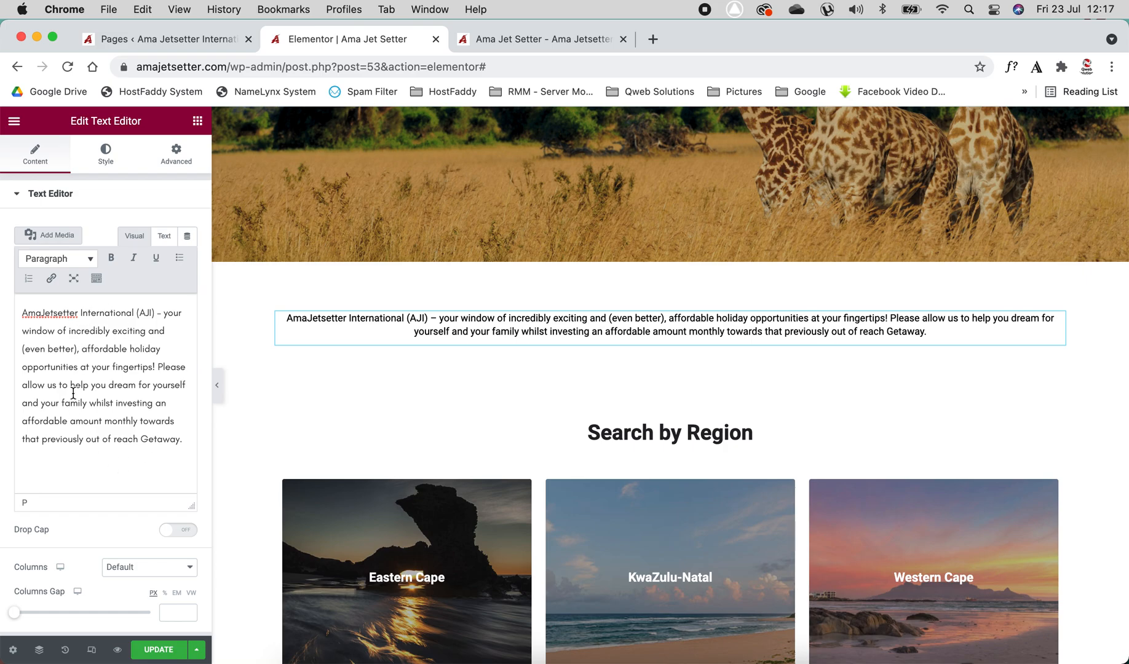
pyautogui.click(96, 278)
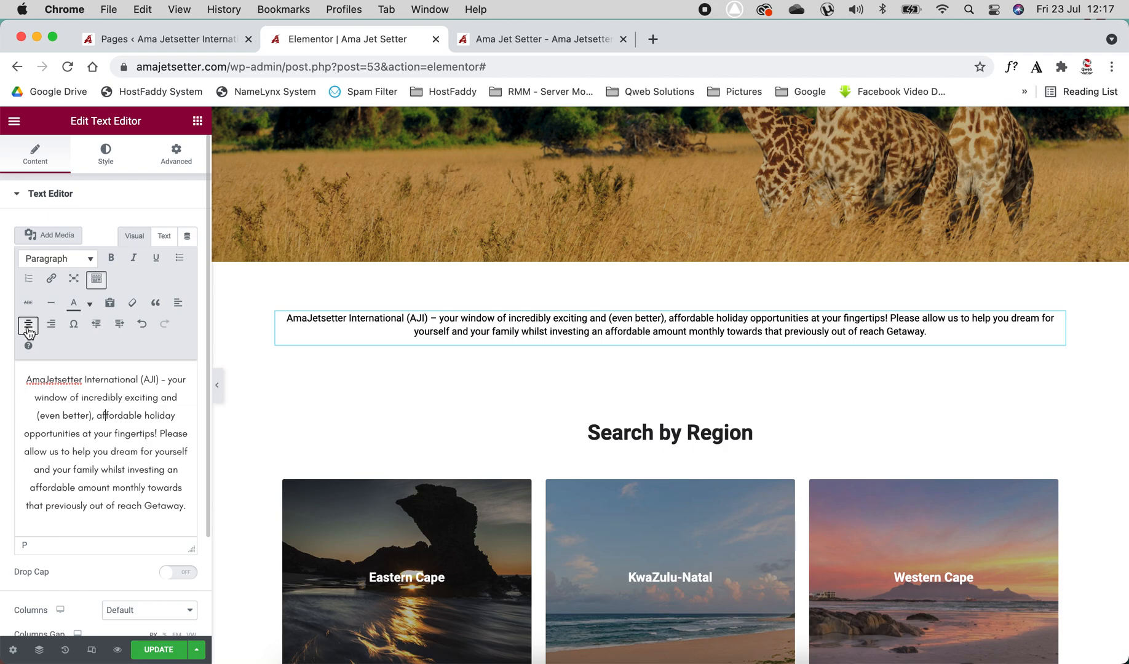
pyautogui.click(178, 304)
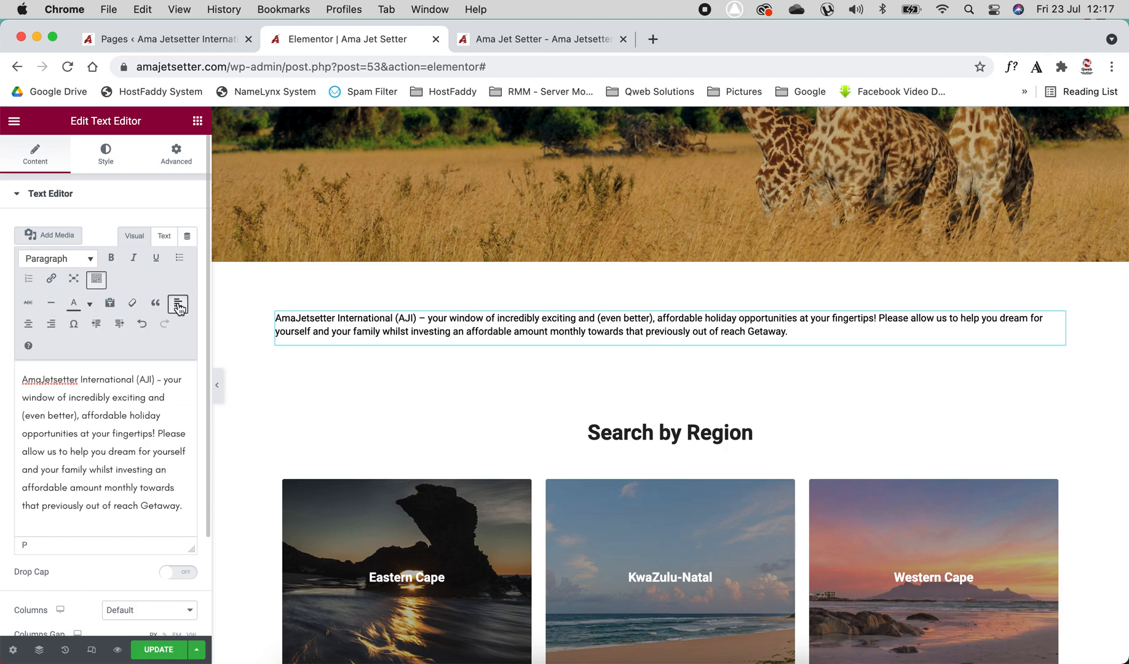
pyautogui.click(29, 325)
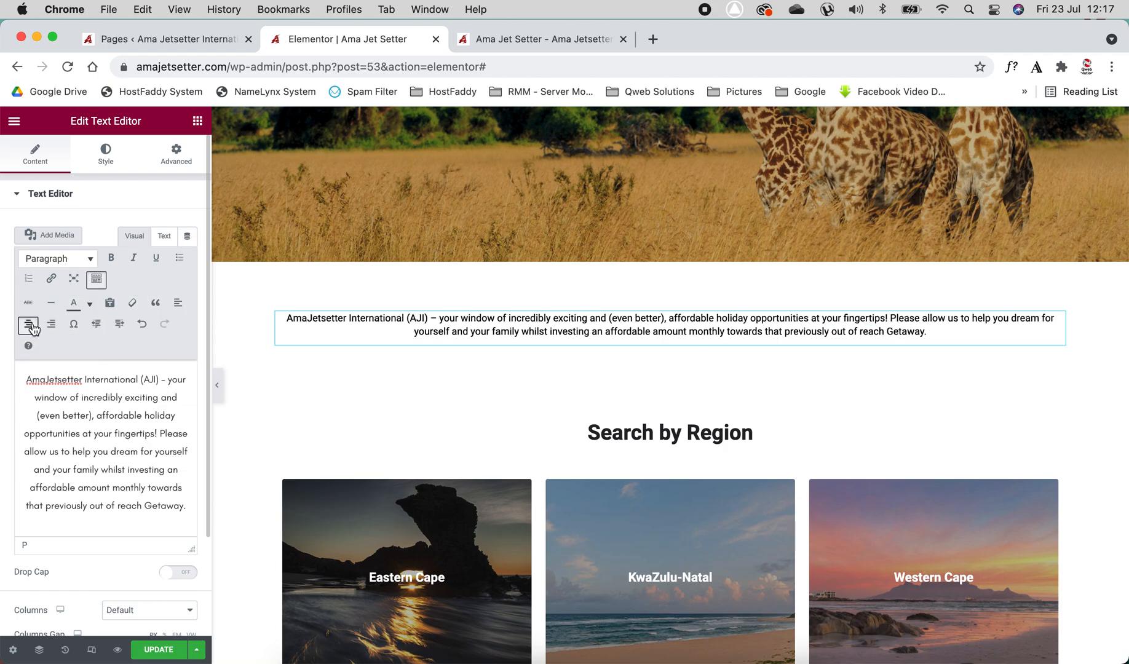
# Toggle bold, italic and underline on the word "affordable" and remove each again
pyautogui.click(110, 259)
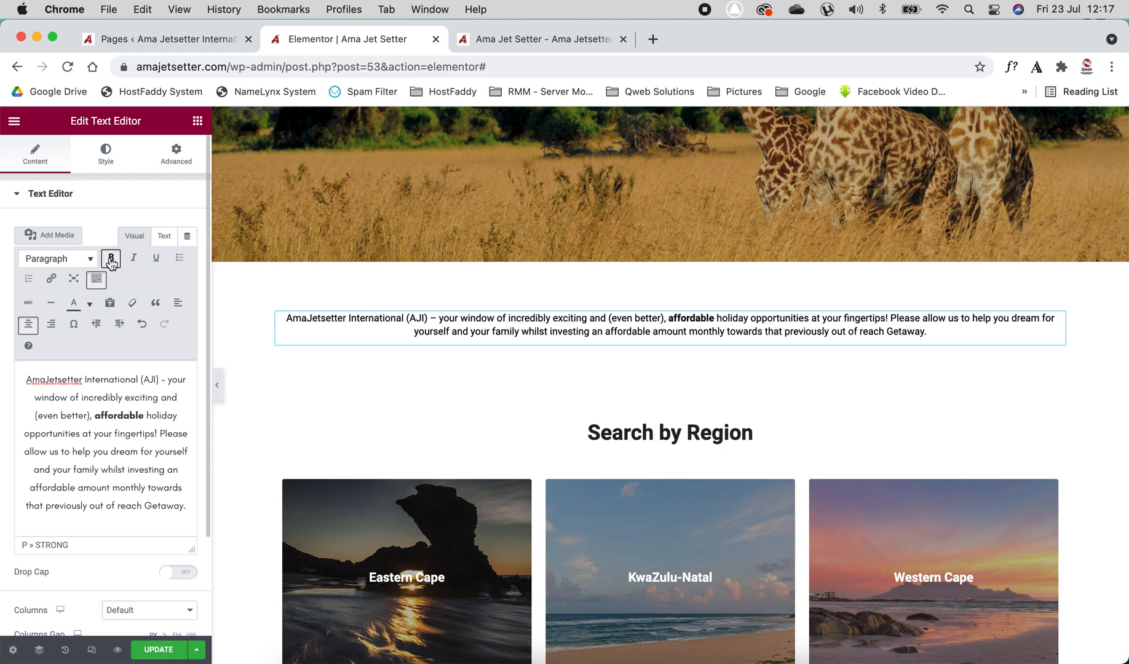
pyautogui.click(111, 258)
pyautogui.click(132, 258)
pyautogui.click(131, 259)
pyautogui.click(153, 258)
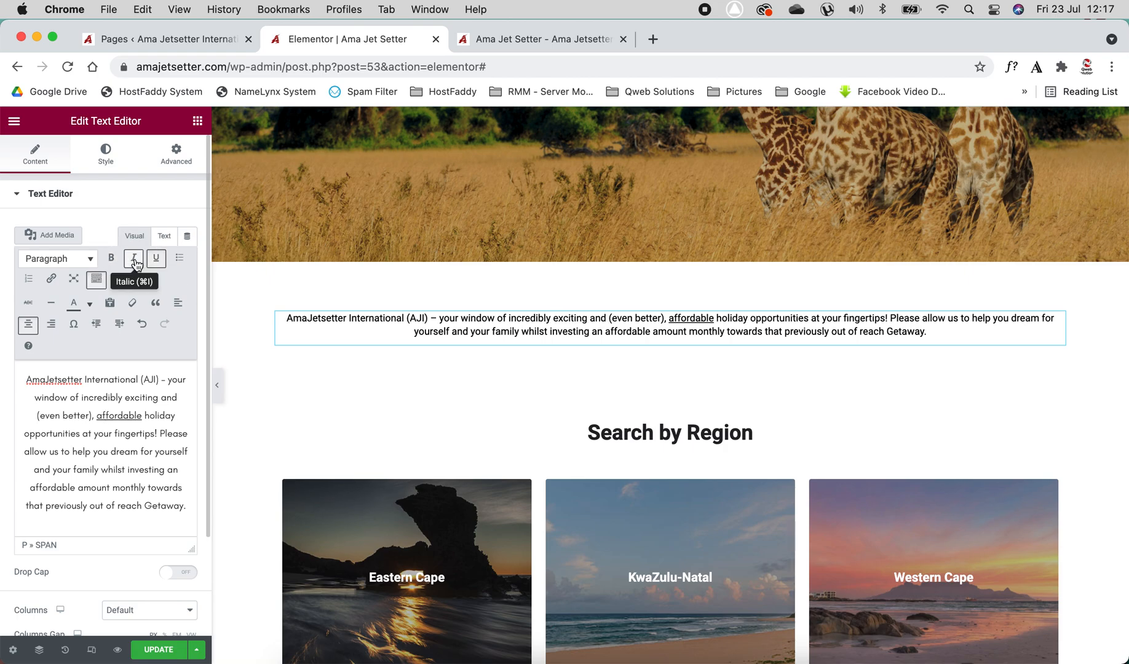
pyautogui.click(135, 262)
pyautogui.click(135, 262)
pyautogui.click(156, 261)
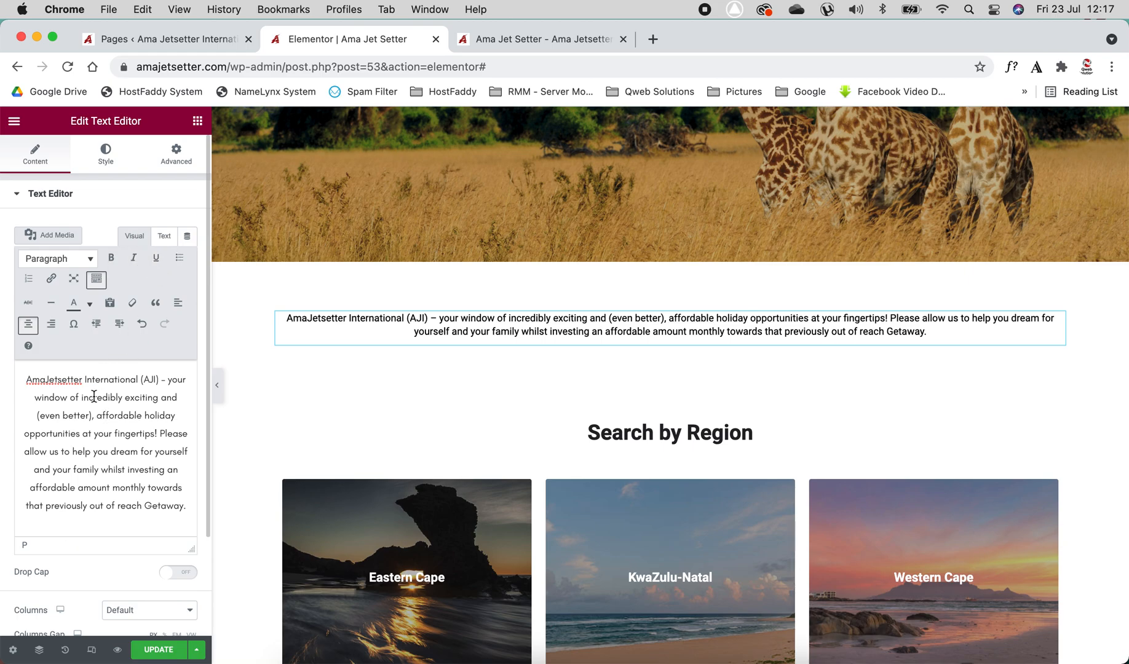
# Add the word "Hello" at the start of the intro paragraph and delete it again
pyautogui.click(25, 381)
pyautogui.write('Hello')
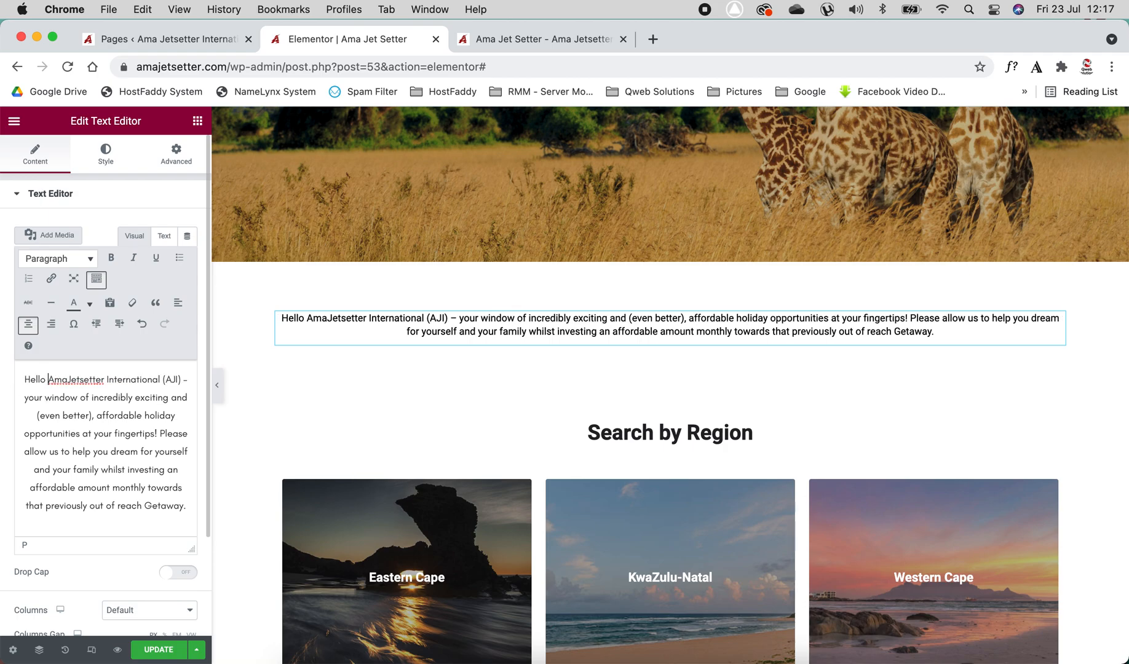
pyautogui.press('BackSpace')
pyautogui.press('BackSpace')
pyautogui.press('BackSpace')
pyautogui.press('BackSpace')
pyautogui.press('BackSpace')
pyautogui.press('BackSpace')
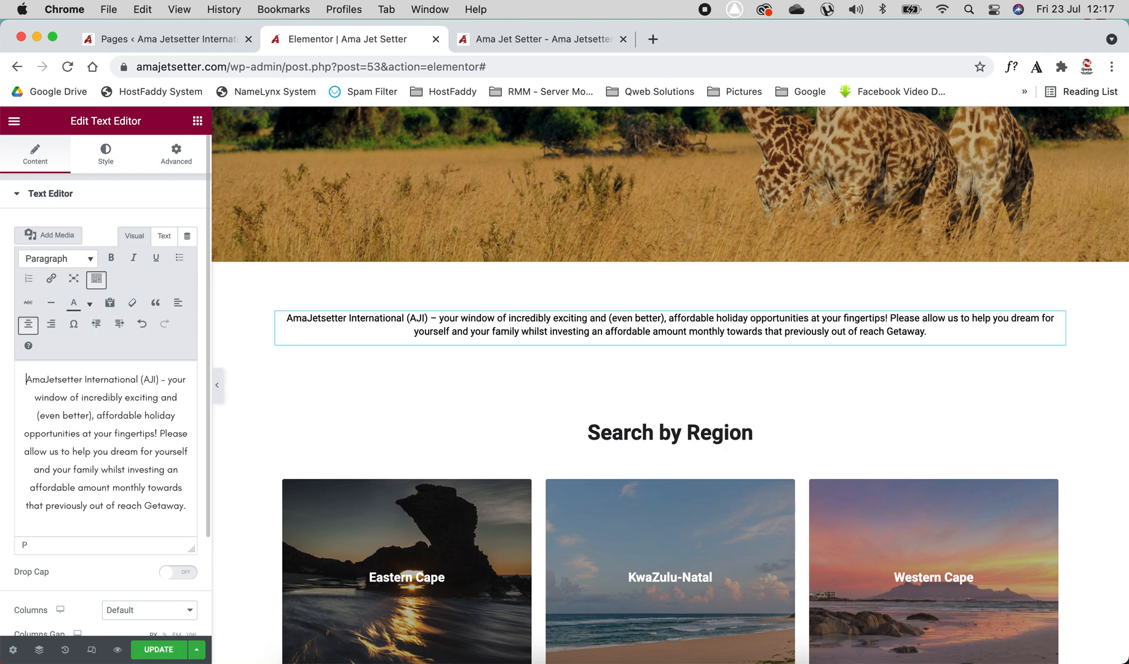
pyautogui.click(106, 154)
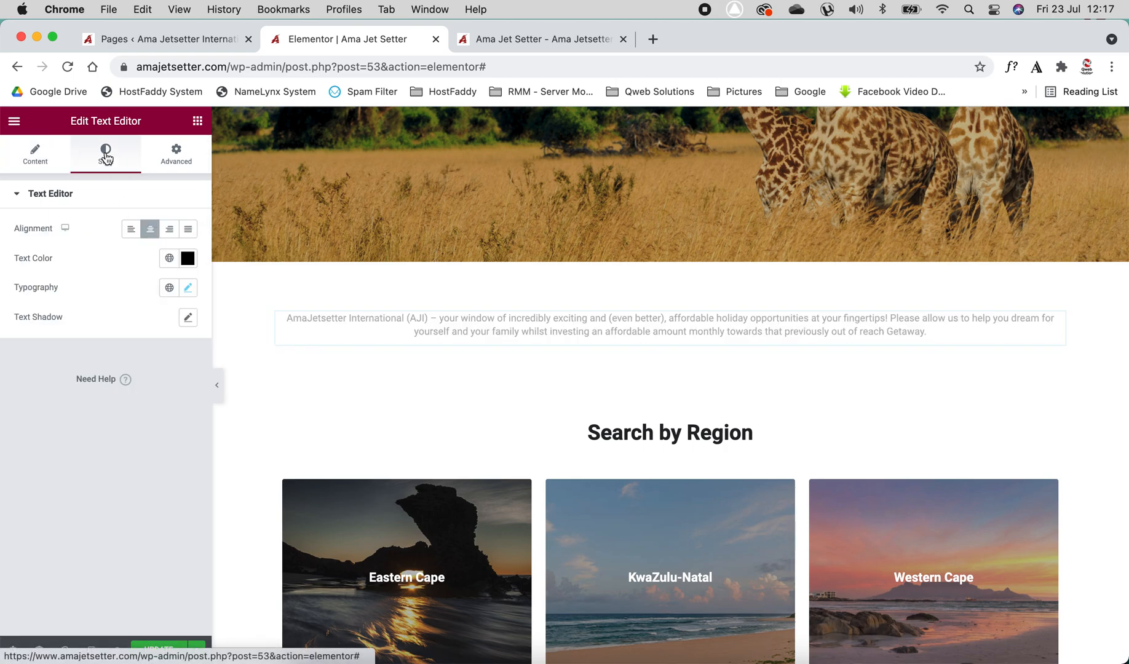
pyautogui.click(188, 229)
pyautogui.click(150, 231)
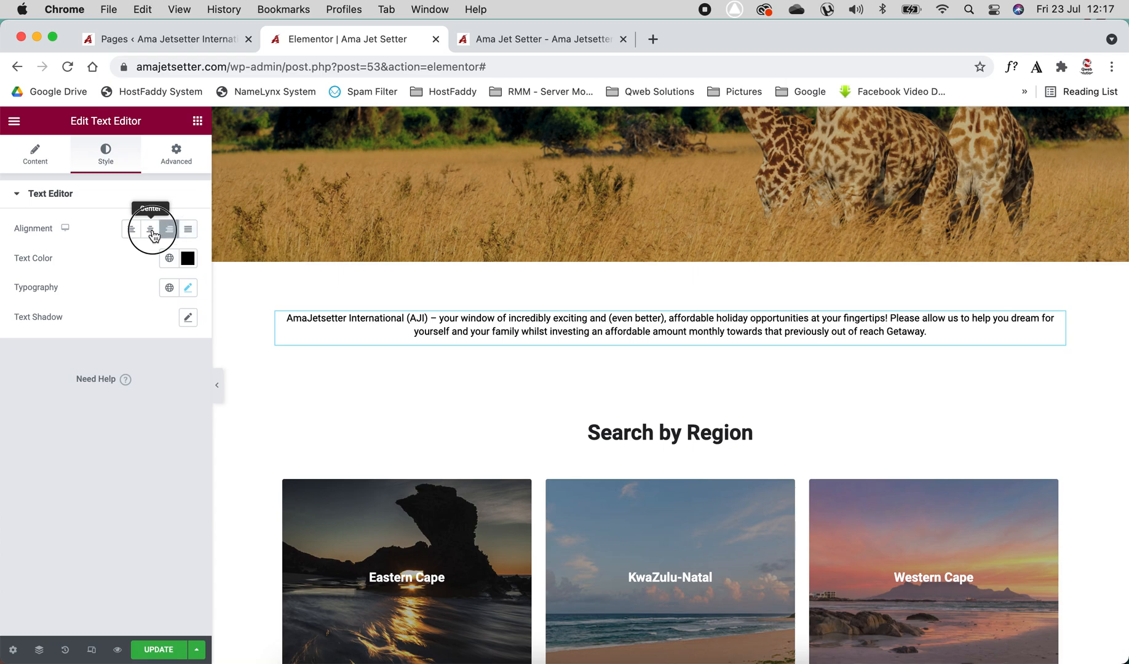
pyautogui.click(37, 157)
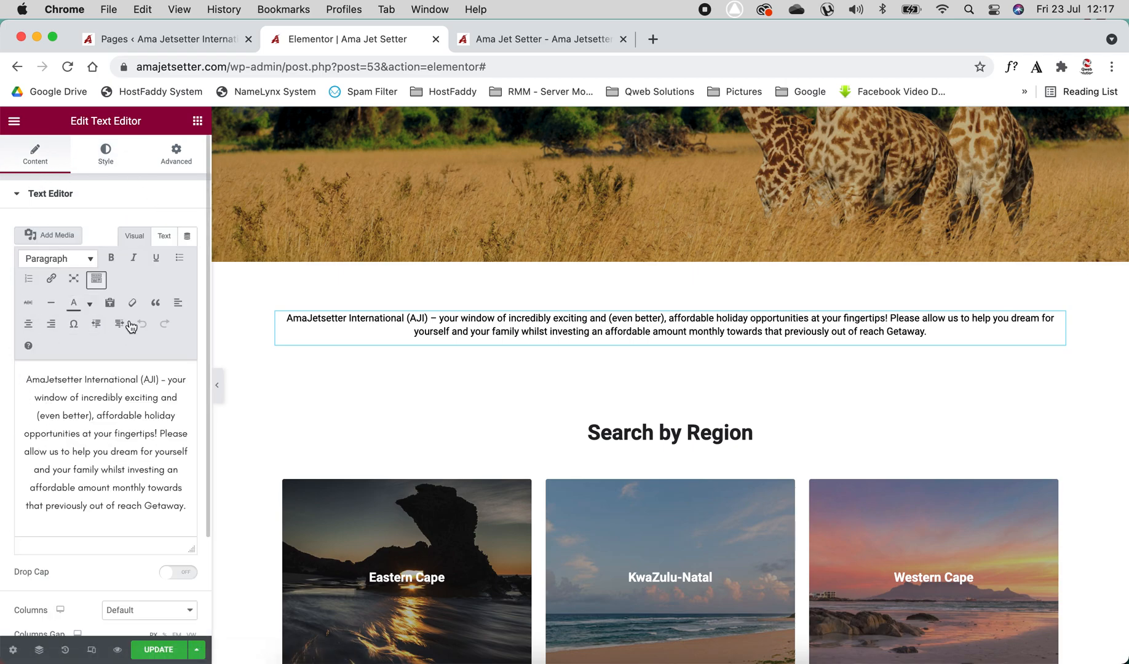
# Remove the opening and closing <p> tags from the paragraph in the Text view, then return to Visual
pyautogui.click(164, 235)
pyautogui.moveTo(74, 301); pyautogui.dragTo(22, 286)
pyautogui.press('BackSpace')
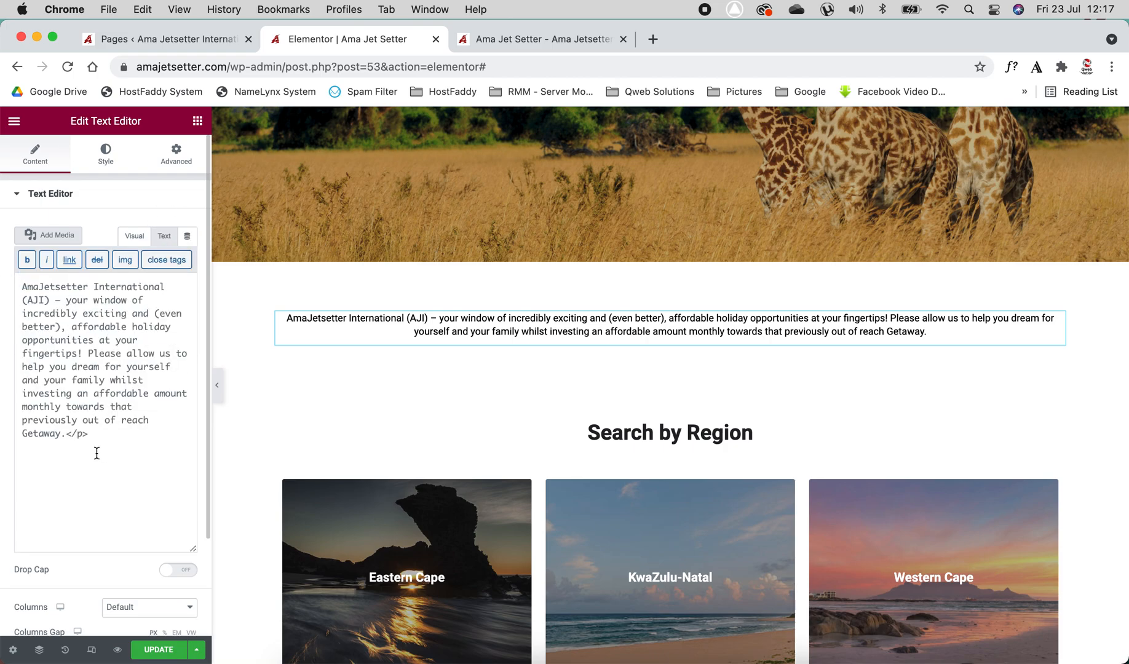
pyautogui.moveTo(66, 434); pyautogui.dragTo(141, 434)
pyautogui.press('BackSpace')
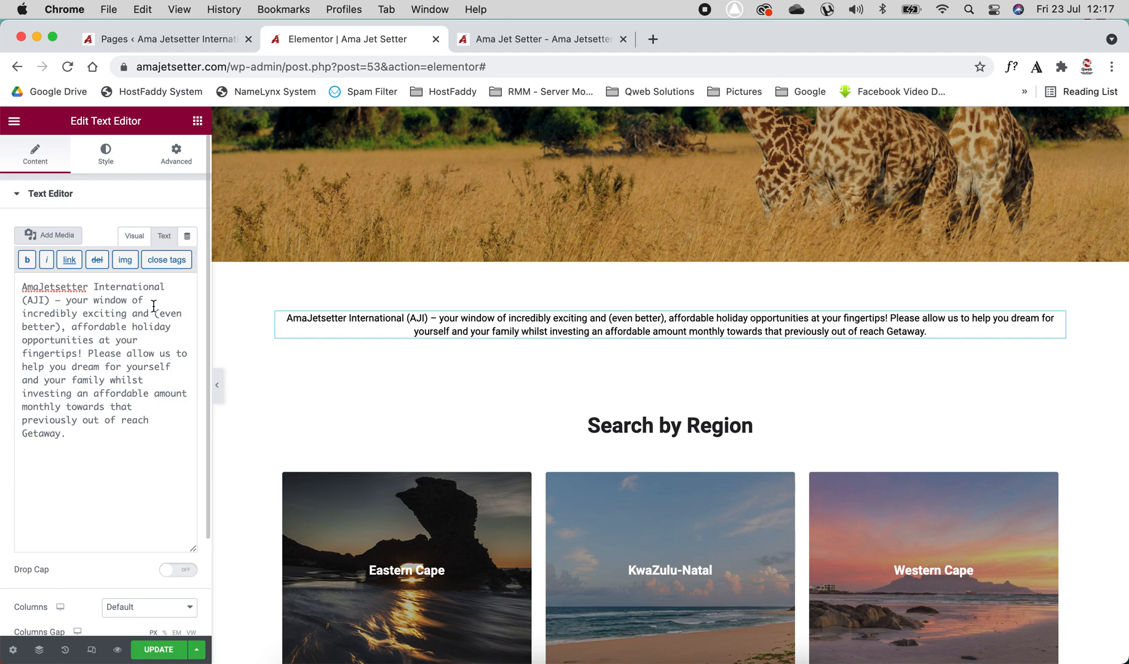
pyautogui.click(134, 236)
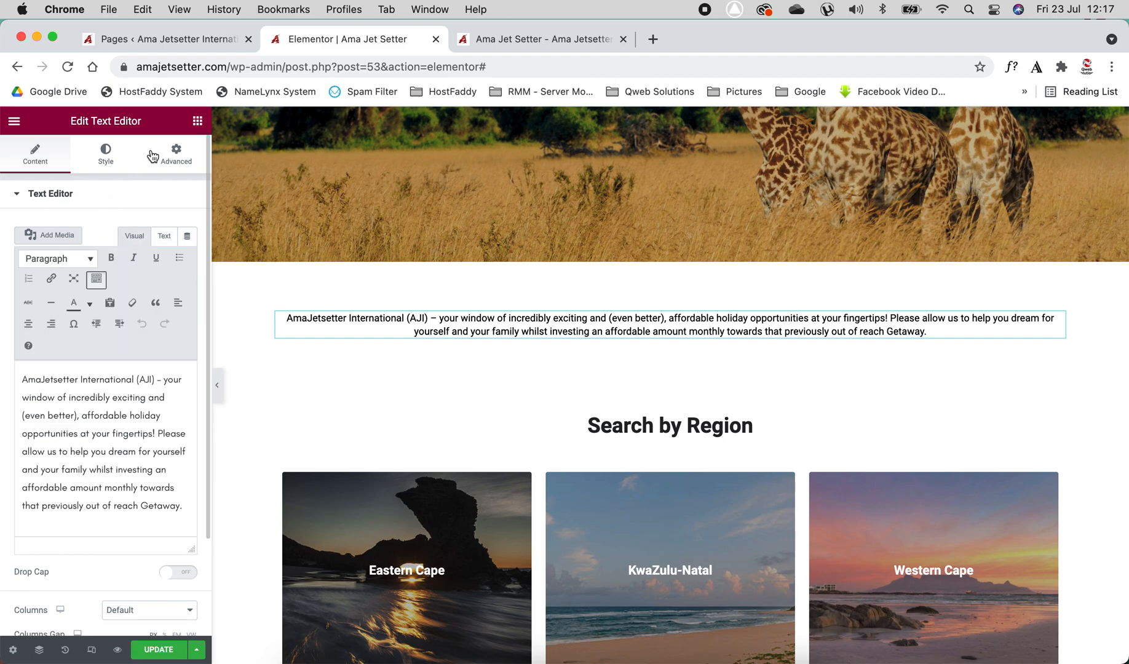
# Try the paragraph's left, right and justify alignments, ending with centre alignment
pyautogui.click(108, 158)
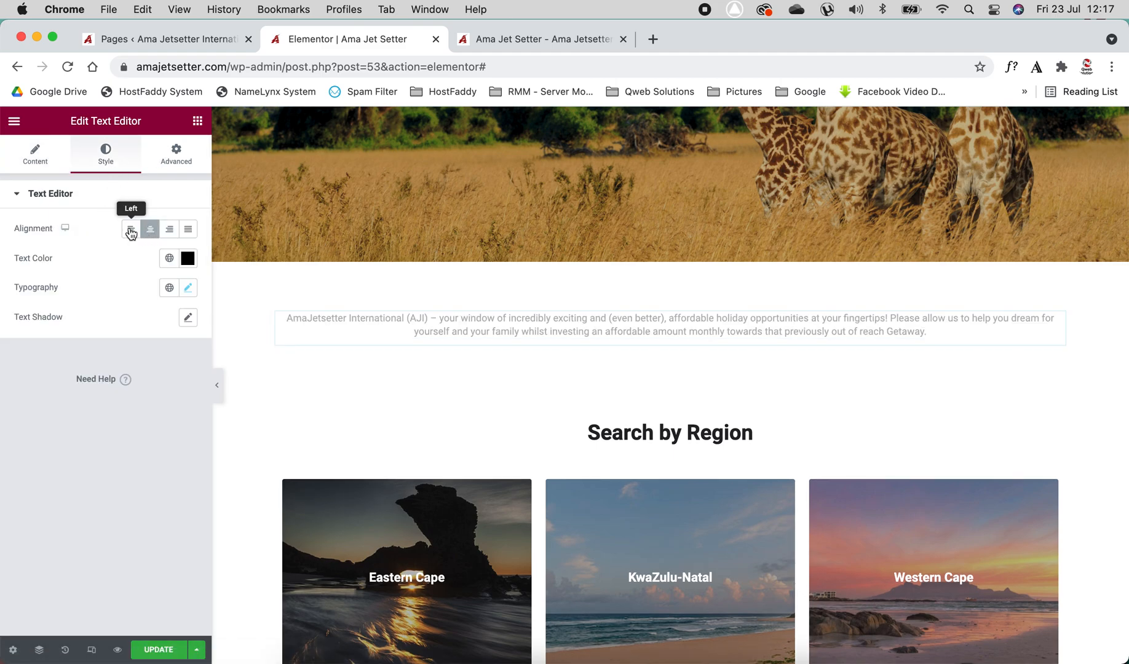
pyautogui.click(131, 229)
pyautogui.click(168, 229)
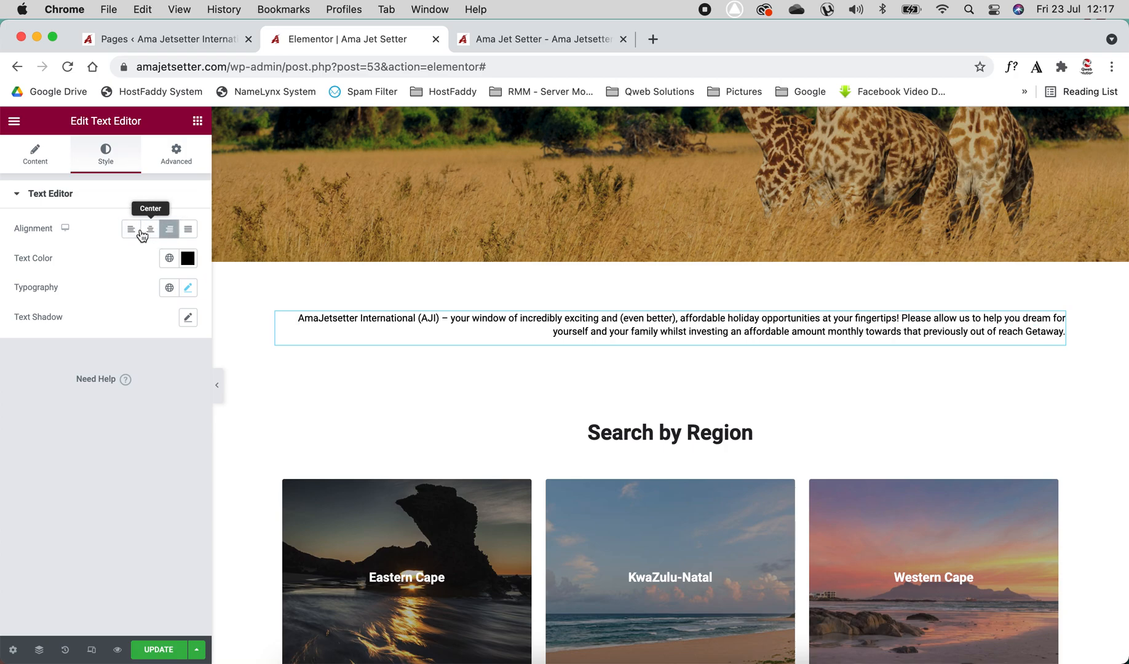
pyautogui.click(150, 230)
pyautogui.click(186, 232)
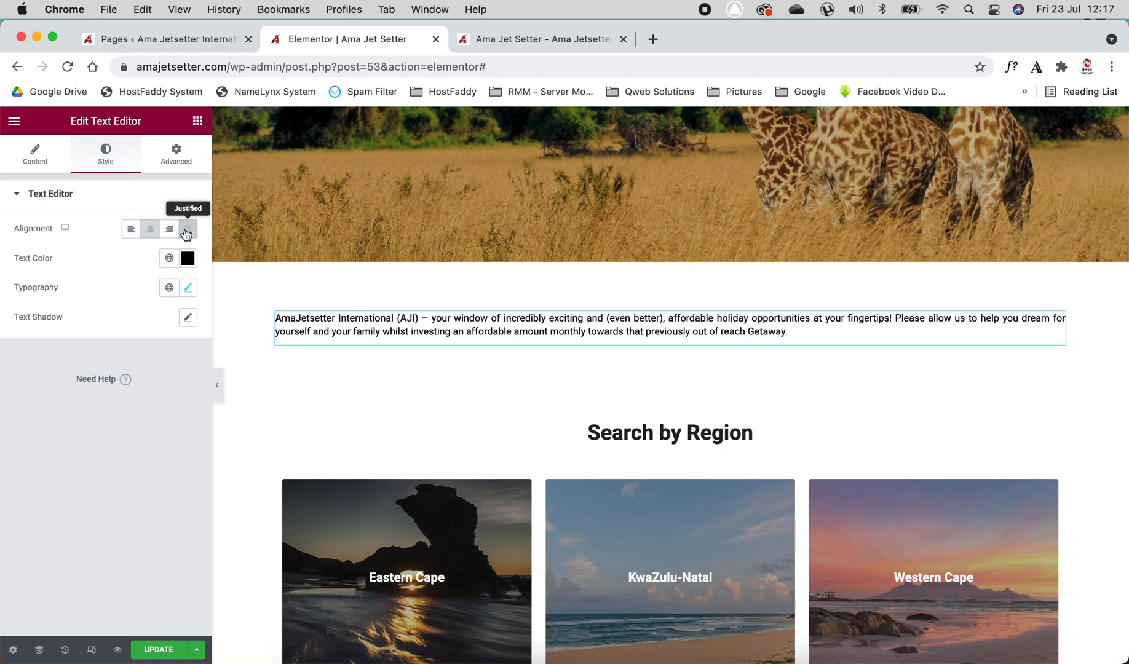
pyautogui.click(150, 230)
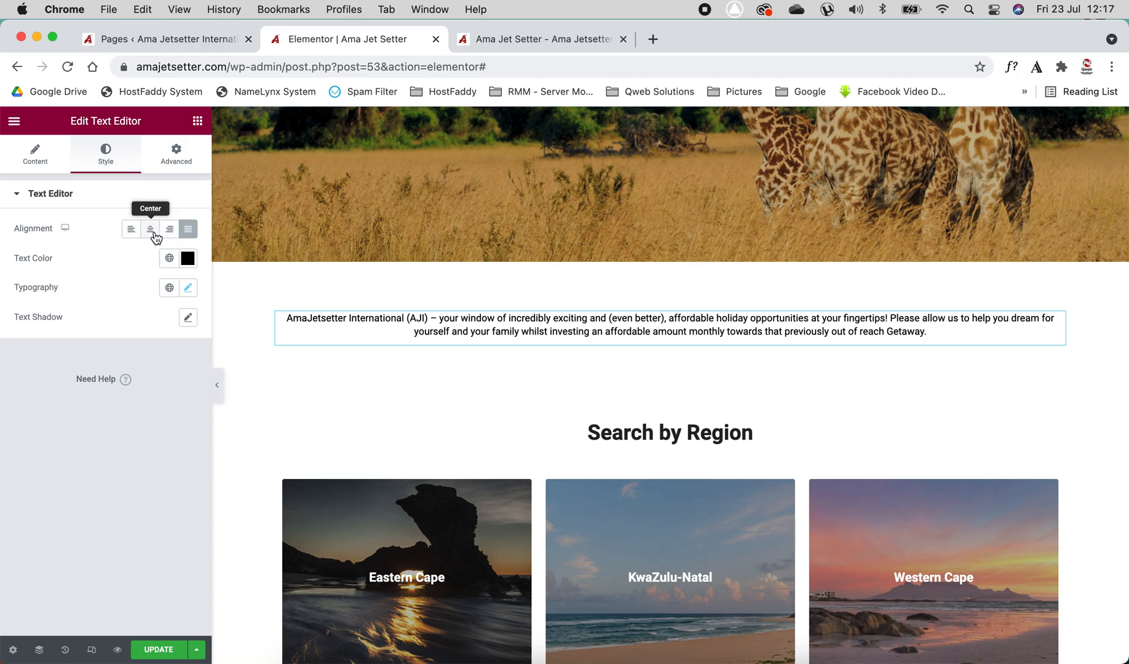
pyautogui.click(188, 259)
pyautogui.moveTo(98, 369); pyautogui.dragTo(19, 472)
pyautogui.click(43, 555)
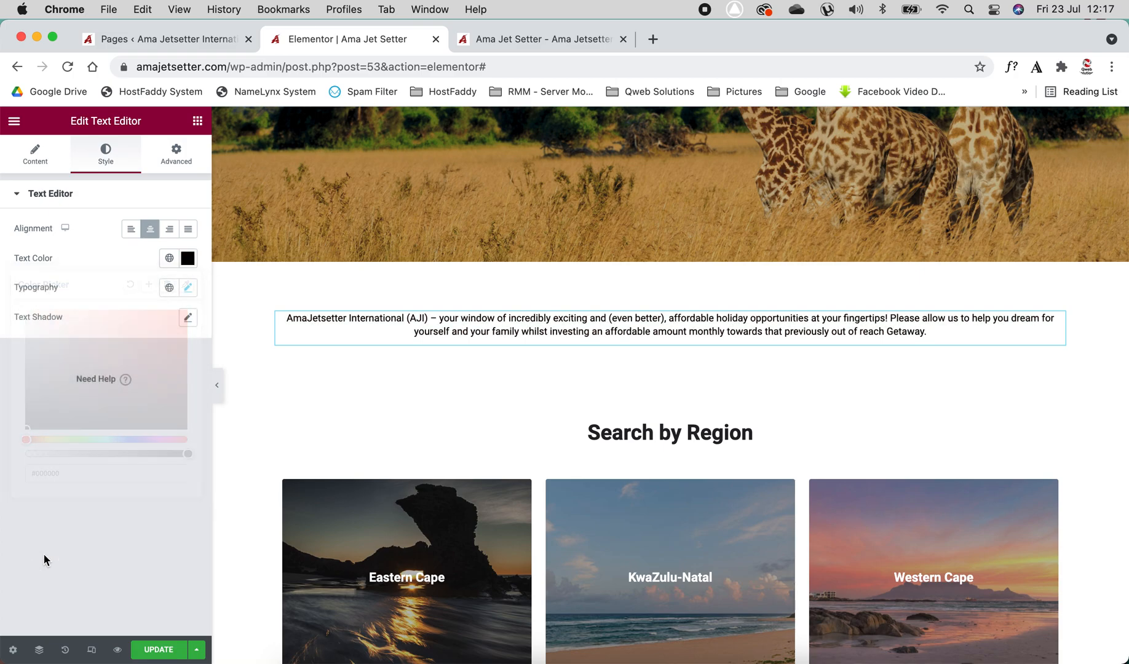
# Try the Risque font family on the intro paragraph's typography, then set the family back to Roboto
pyautogui.click(189, 288)
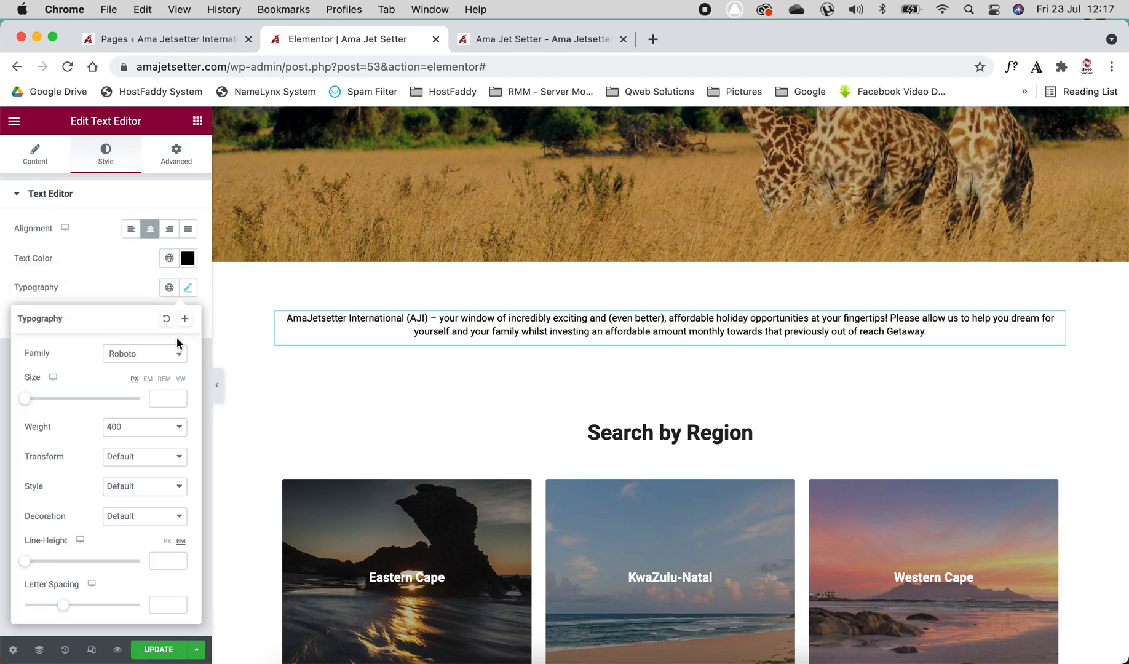
pyautogui.click(147, 355)
pyautogui.click(143, 399)
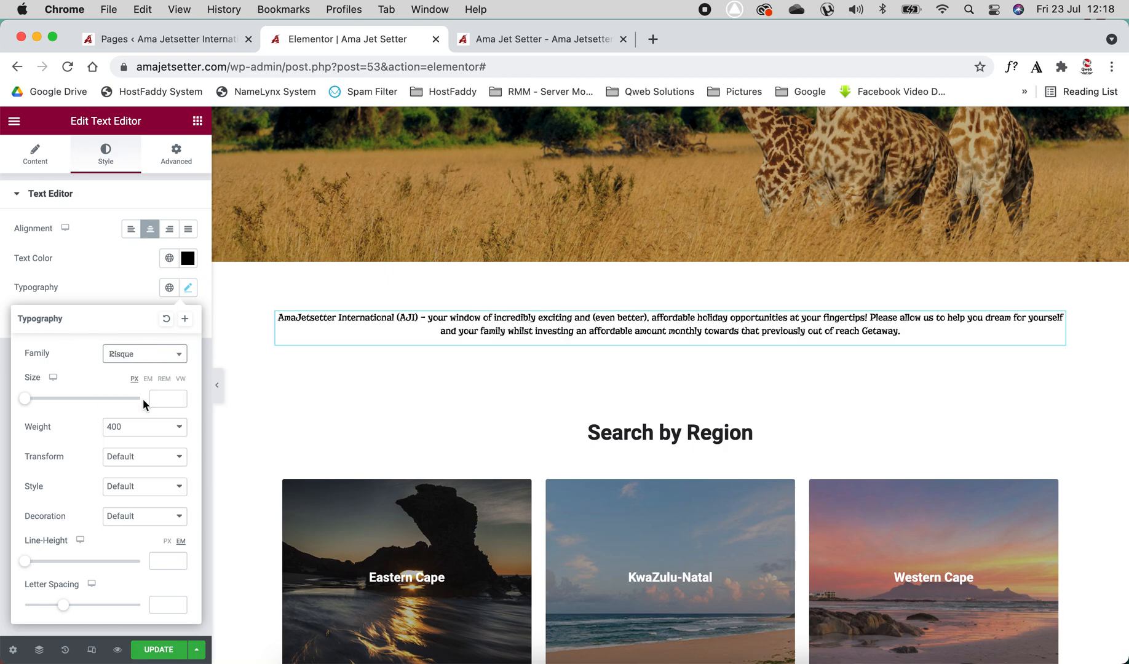
pyautogui.click(147, 356)
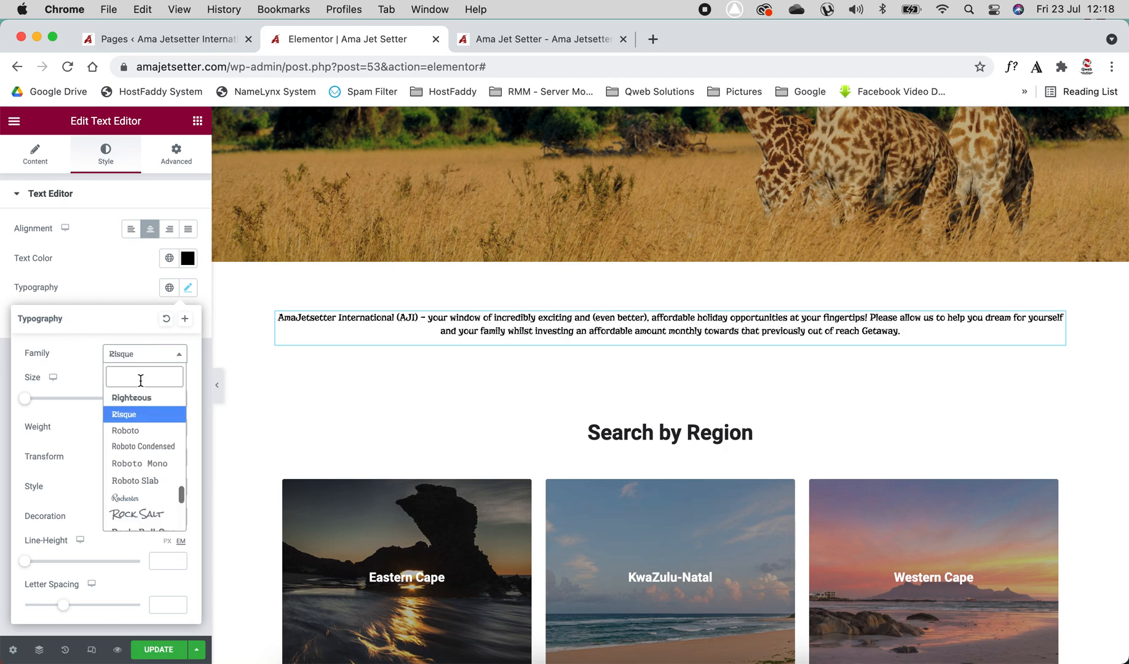
pyautogui.click(136, 430)
pyautogui.click(110, 295)
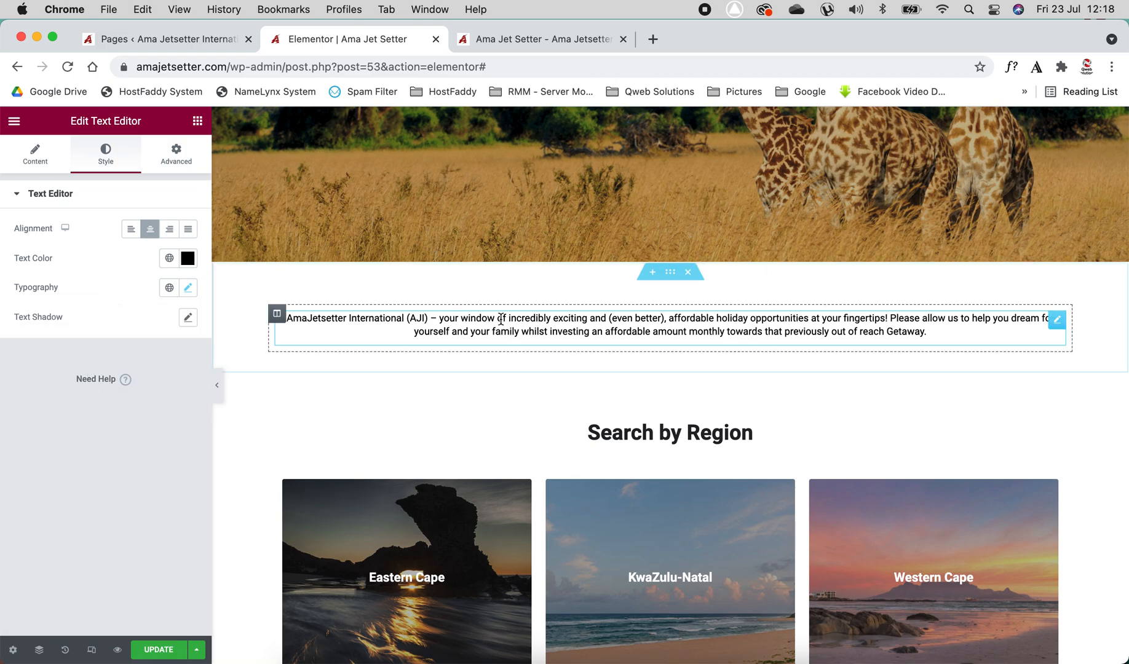
# Open the settings of the greyed-out region row's inner section and view its Advanced options
pyautogui.scroll(-5, 503, 322)
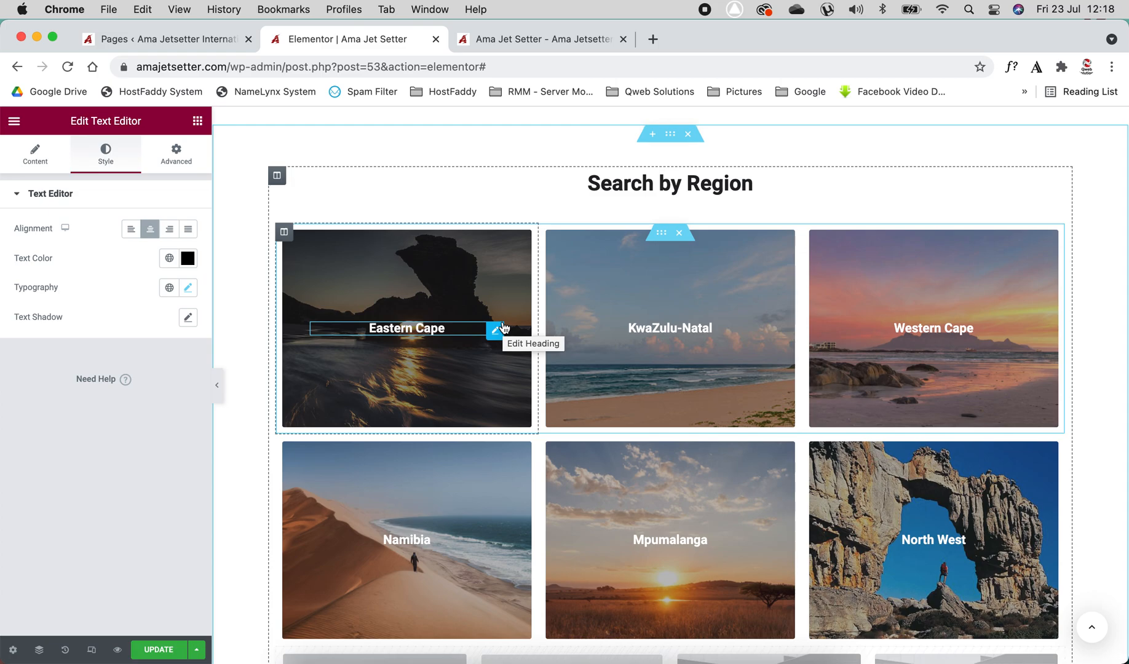
pyautogui.scroll(-3, 503, 327)
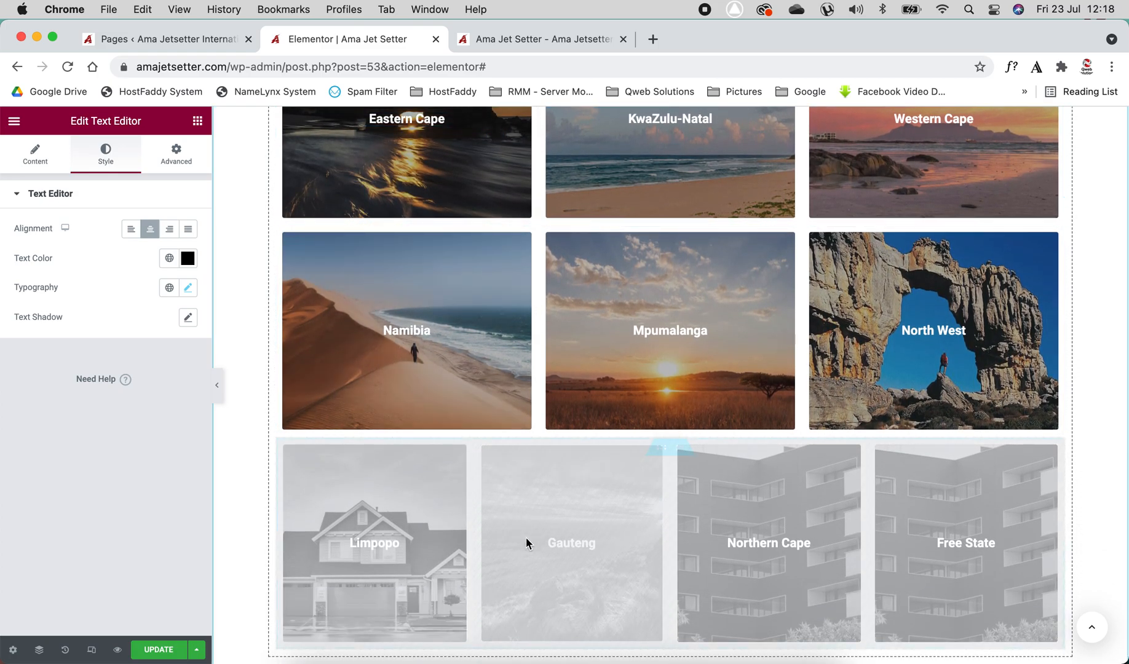
pyautogui.click(554, 524)
pyautogui.click(662, 448)
pyautogui.rightClick(537, 502)
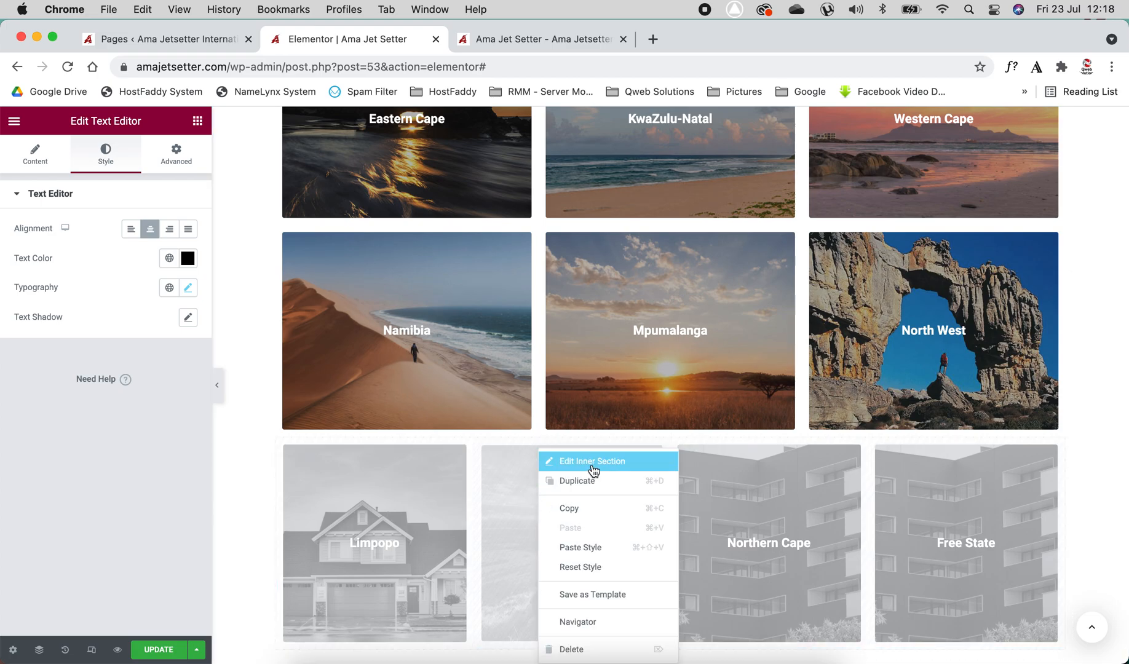
pyautogui.click(560, 463)
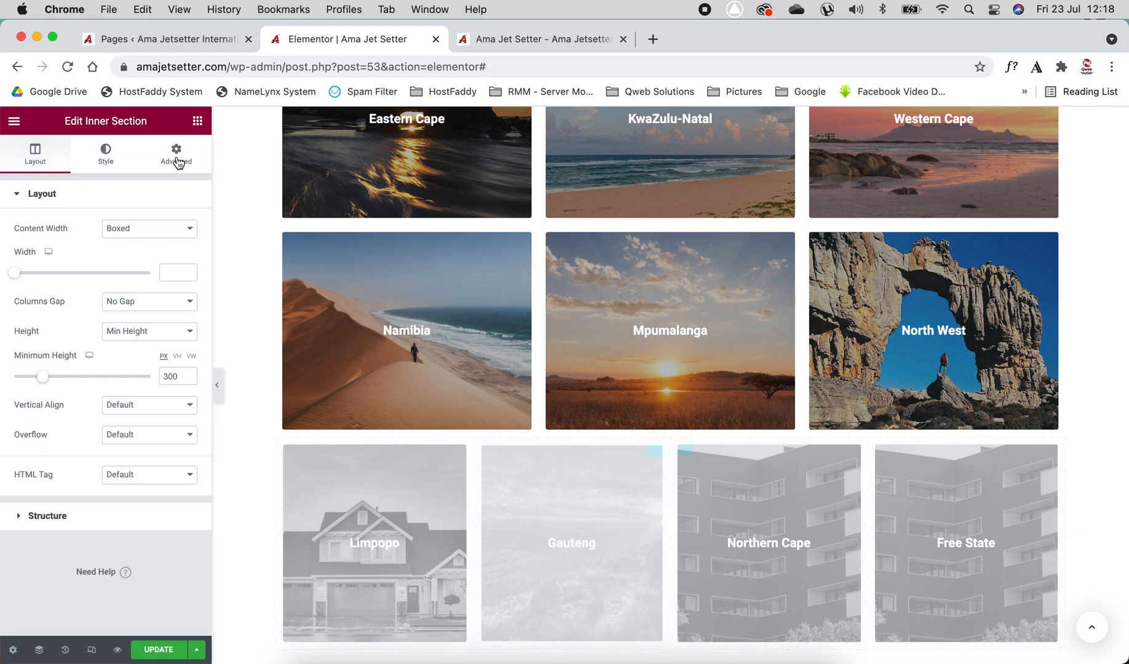
pyautogui.click(177, 155)
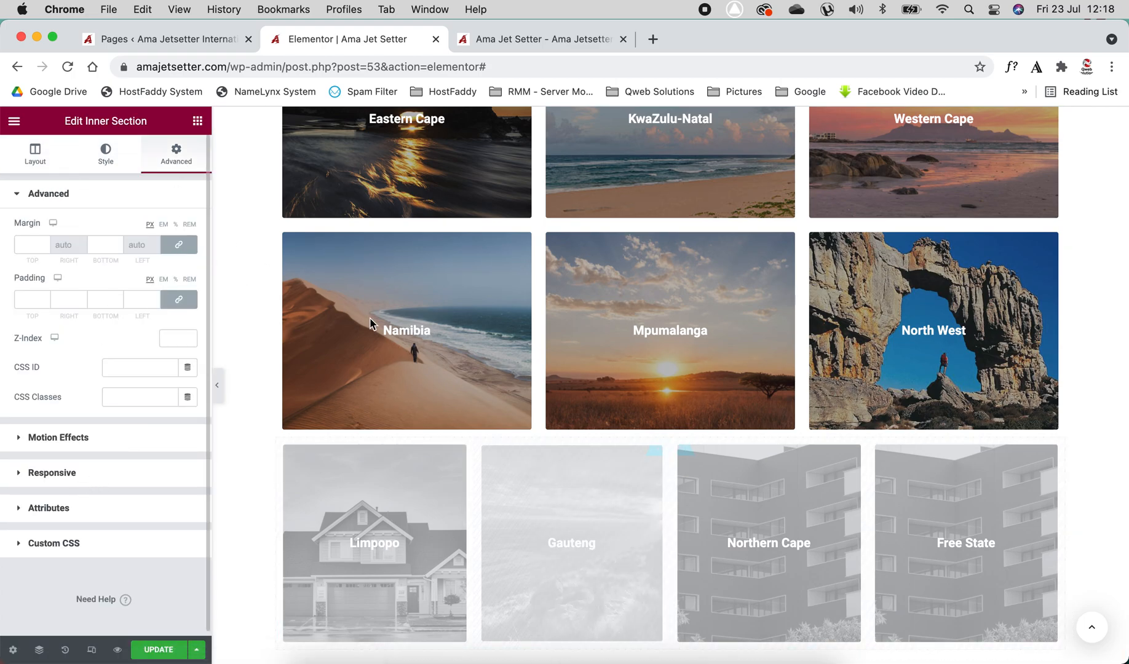
# Inspect the Eastern Cape column's background image and its heading's title and link fields
pyautogui.scroll(3, 436, 371)
pyautogui.scroll(1, 436, 373)
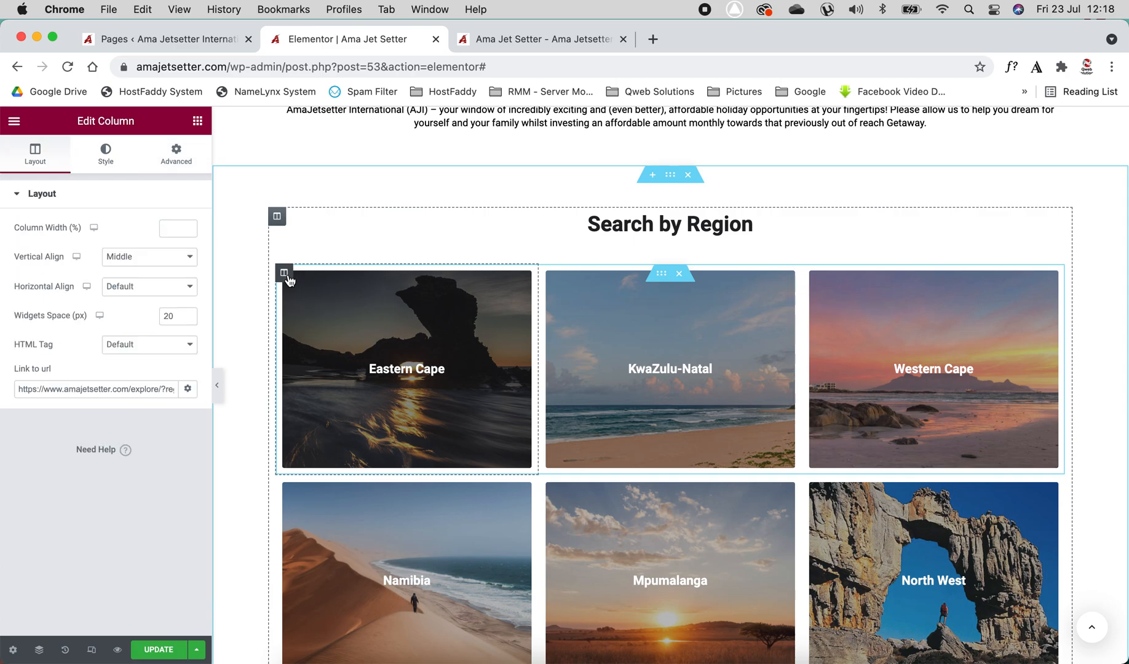
pyautogui.click(105, 153)
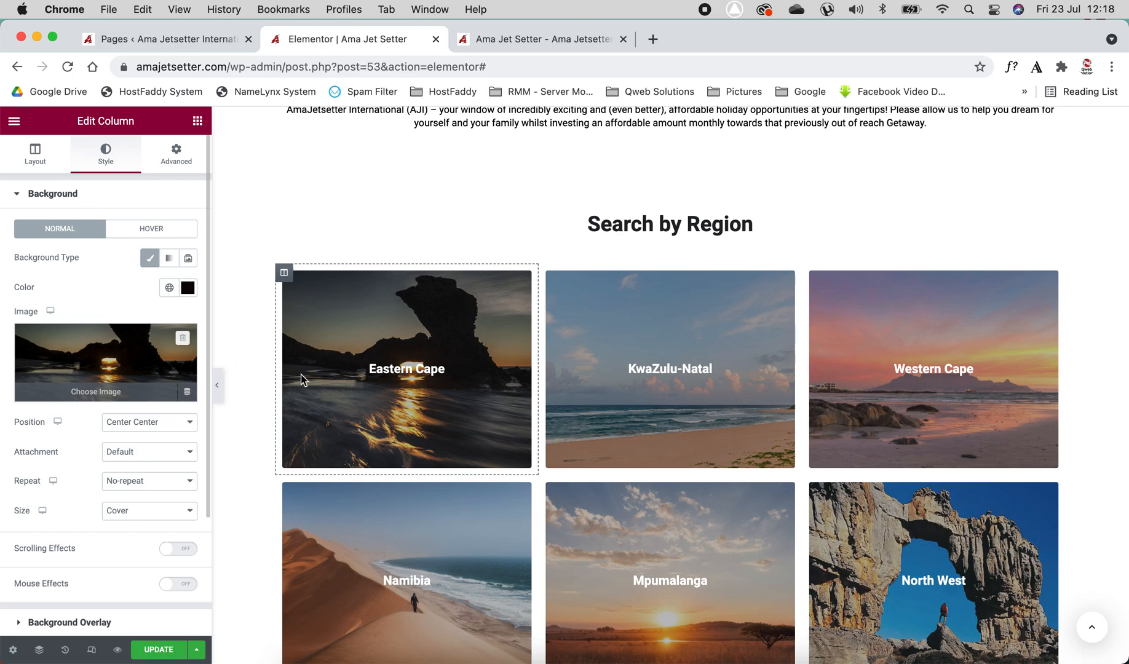
pyautogui.click(391, 377)
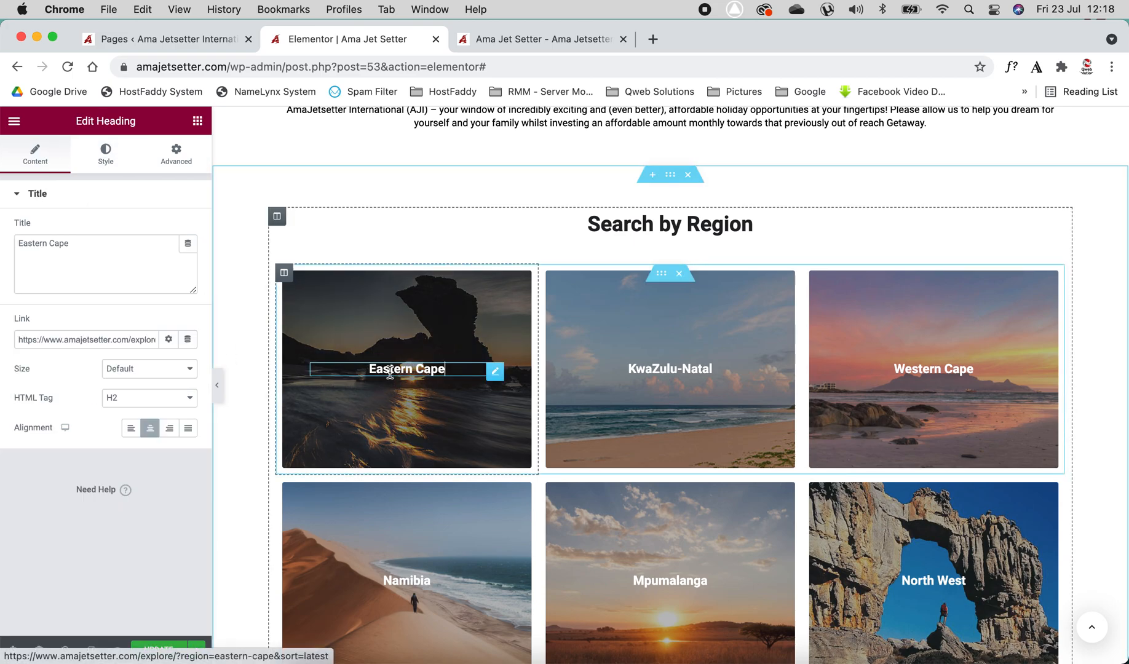
pyautogui.click(108, 242)
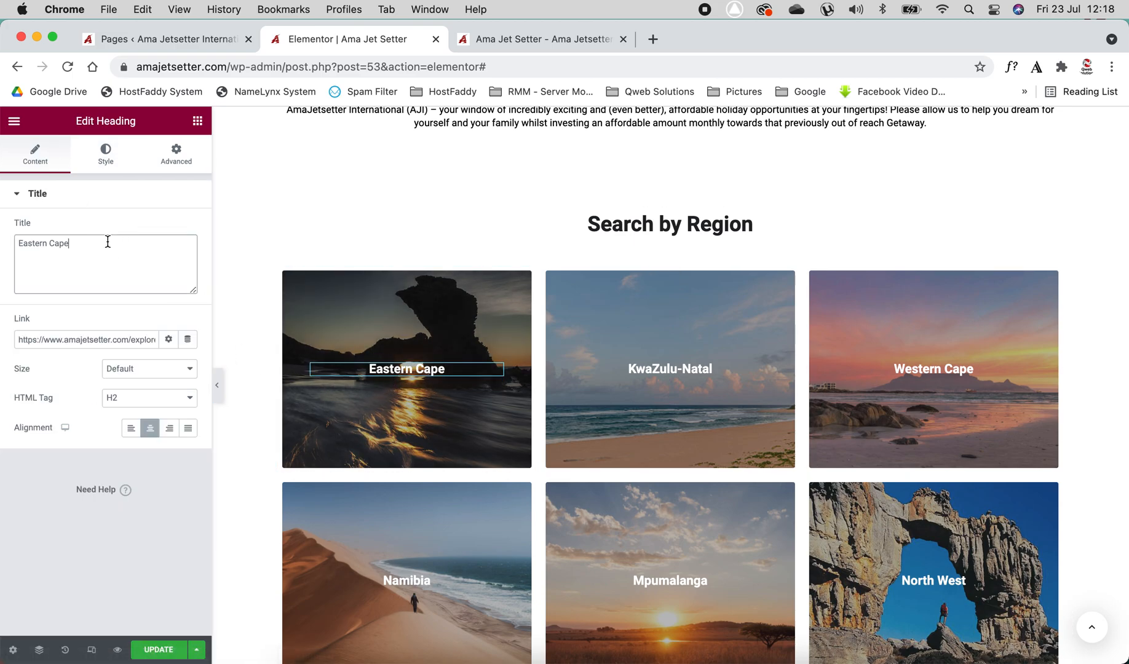
pyautogui.click(67, 342)
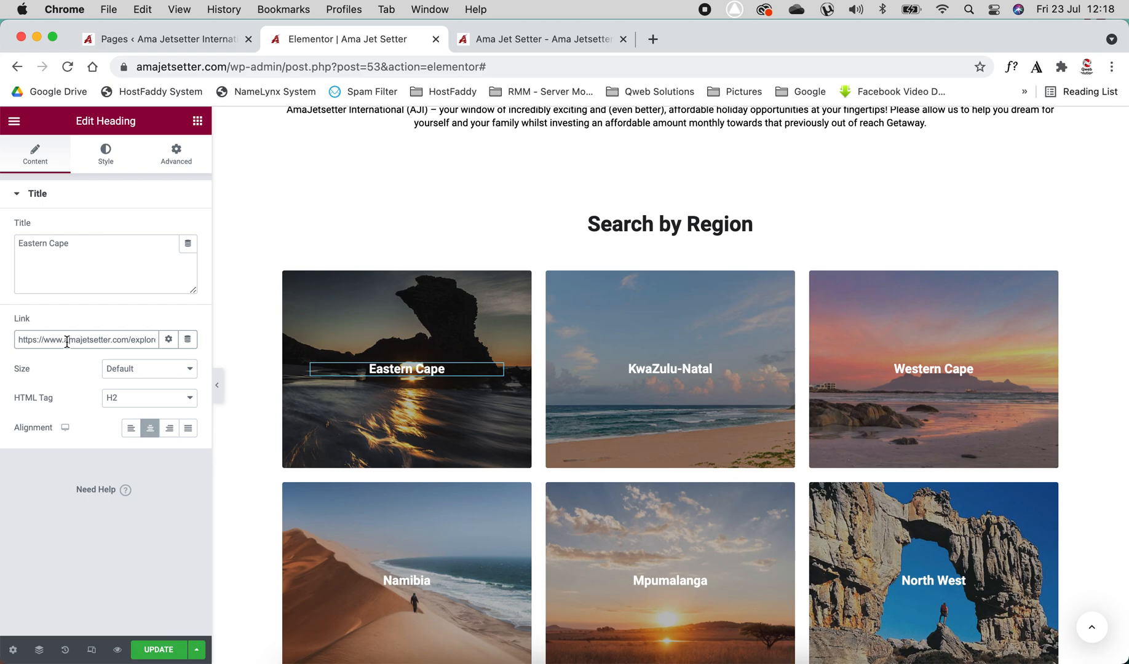
# On the live site, filter the Explore page by Eastern Cape and copy the resulting page URL
pyautogui.click(508, 42)
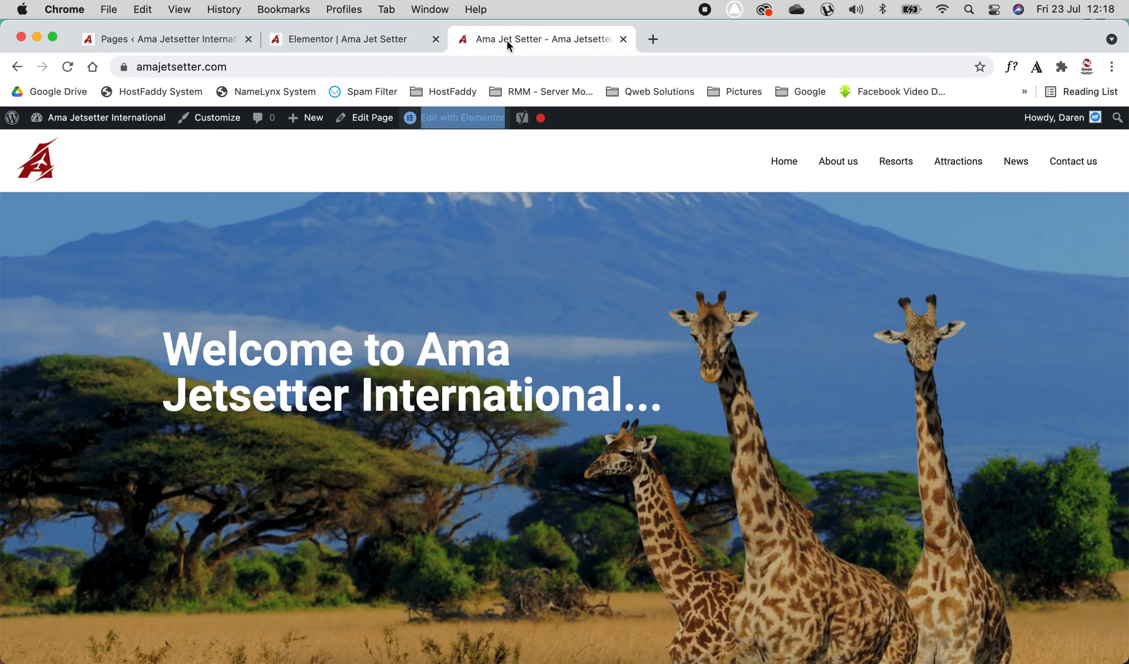
pyautogui.click(895, 168)
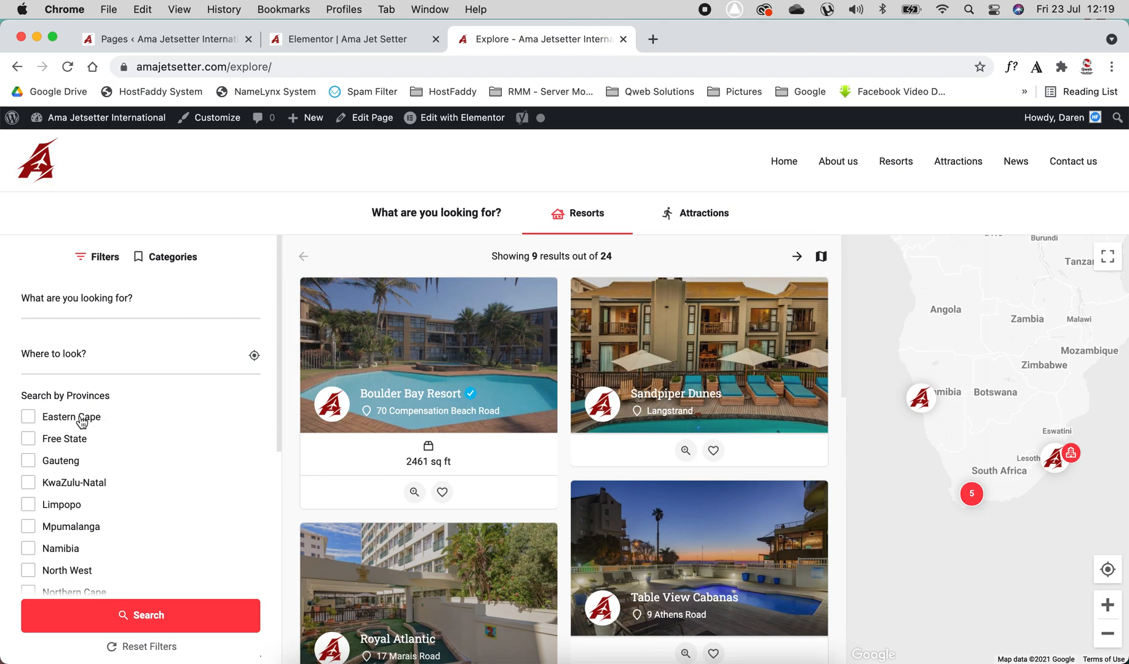
pyautogui.click(61, 424)
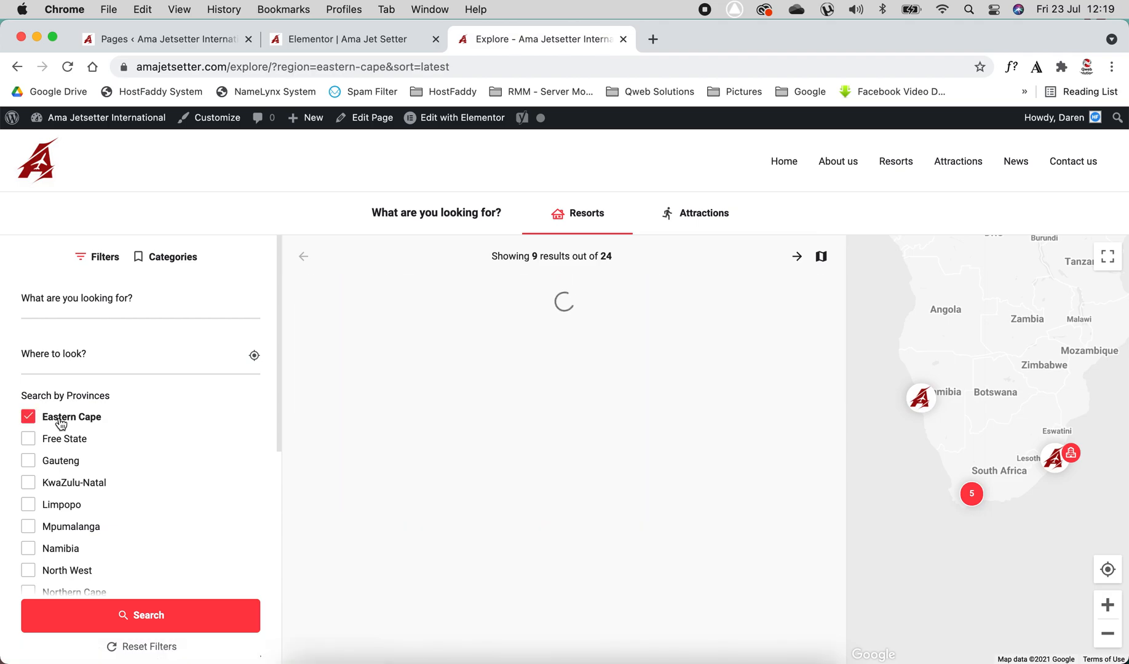
pyautogui.click(319, 67)
pyautogui.moveTo(382, 67); pyautogui.dragTo(460, 68)
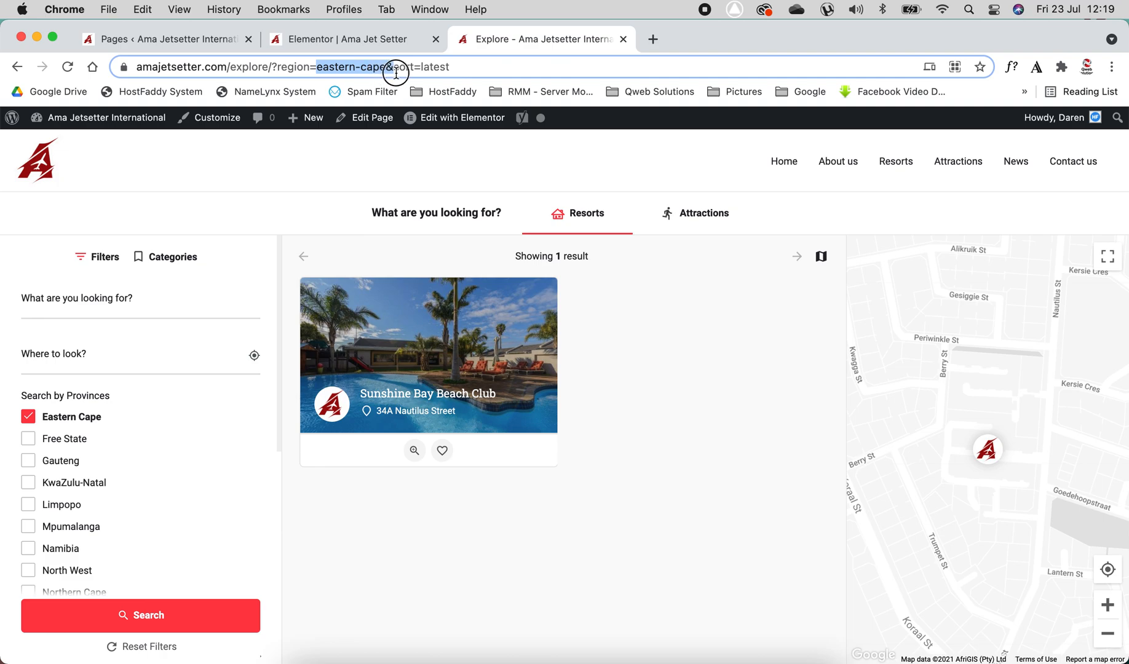
pyautogui.click(208, 69)
pyautogui.tripleClick(207, 68)
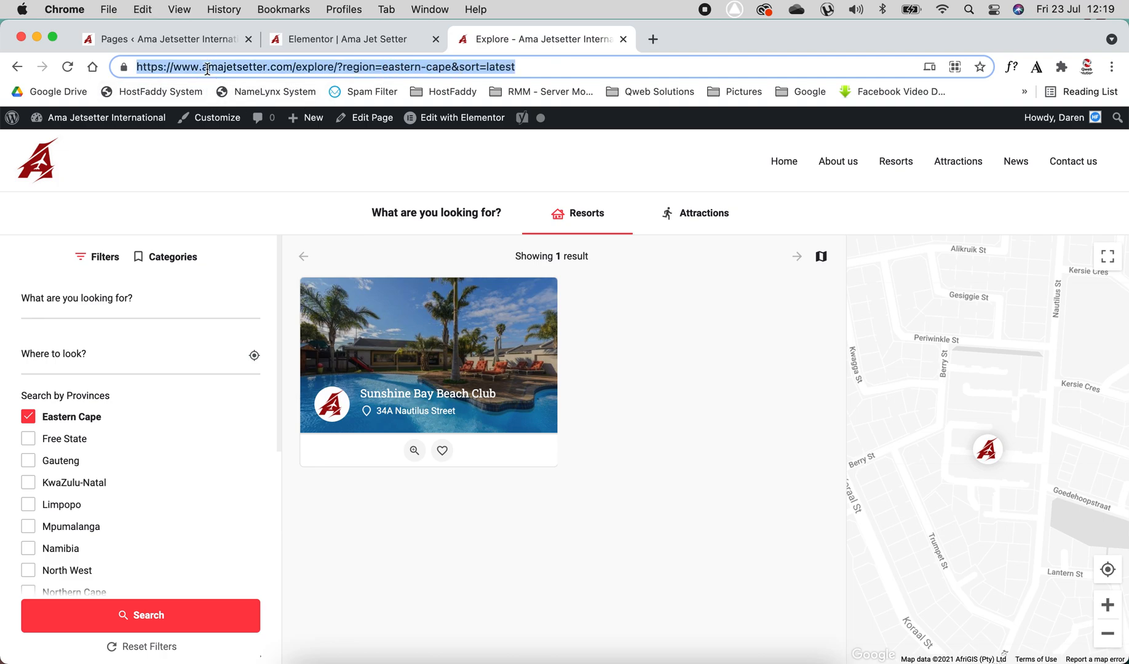
pyautogui.click(335, 39)
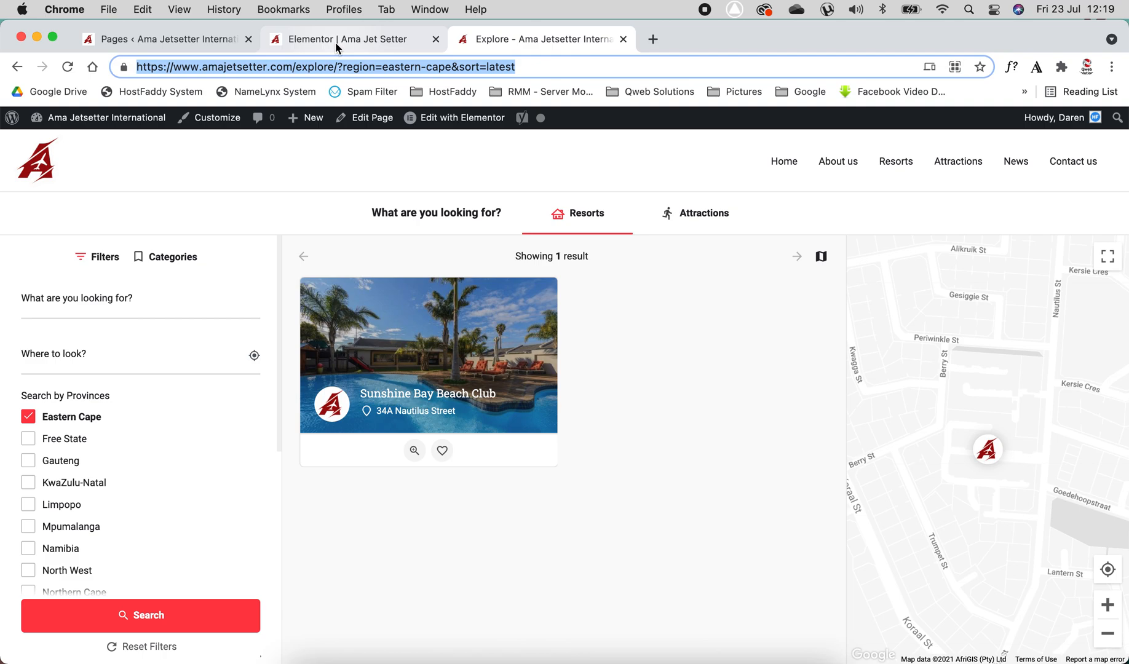
# Replace the Eastern Cape heading's link with the copied Explore URL
pyautogui.click(77, 338)
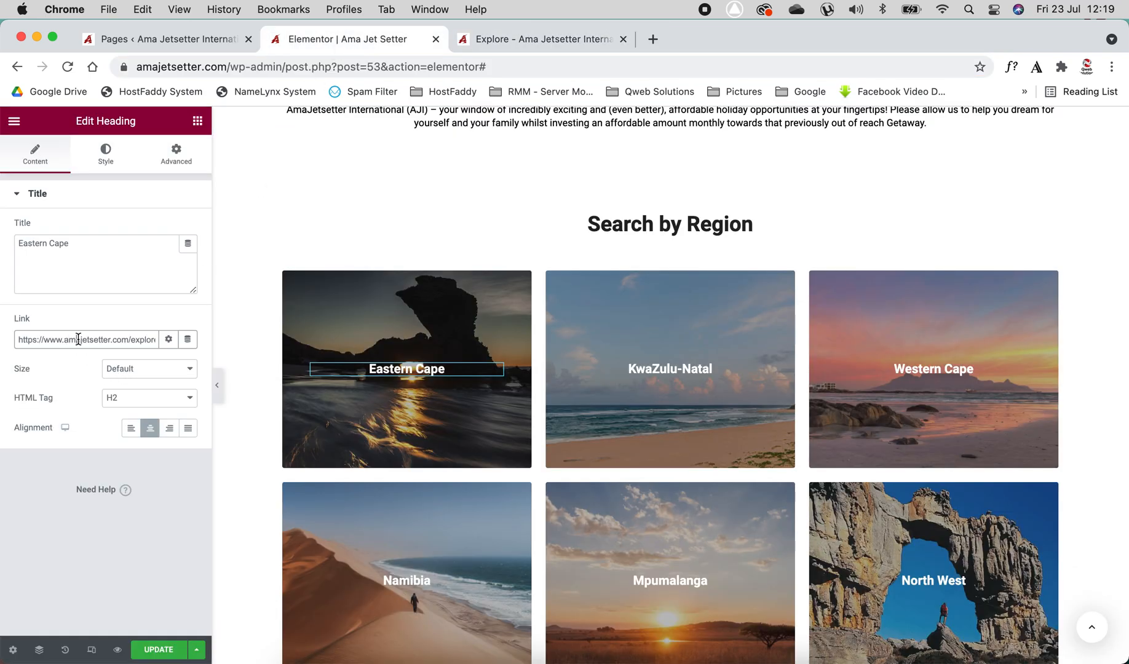
pyautogui.press('super+a')
pyautogui.press('super+v')
pyautogui.click(41, 496)
# Move the KwaZulu-Natal column down into the second row of region tiles
pyautogui.scroll(-3, 533, 499)
pyautogui.scroll(-2, 532, 498)
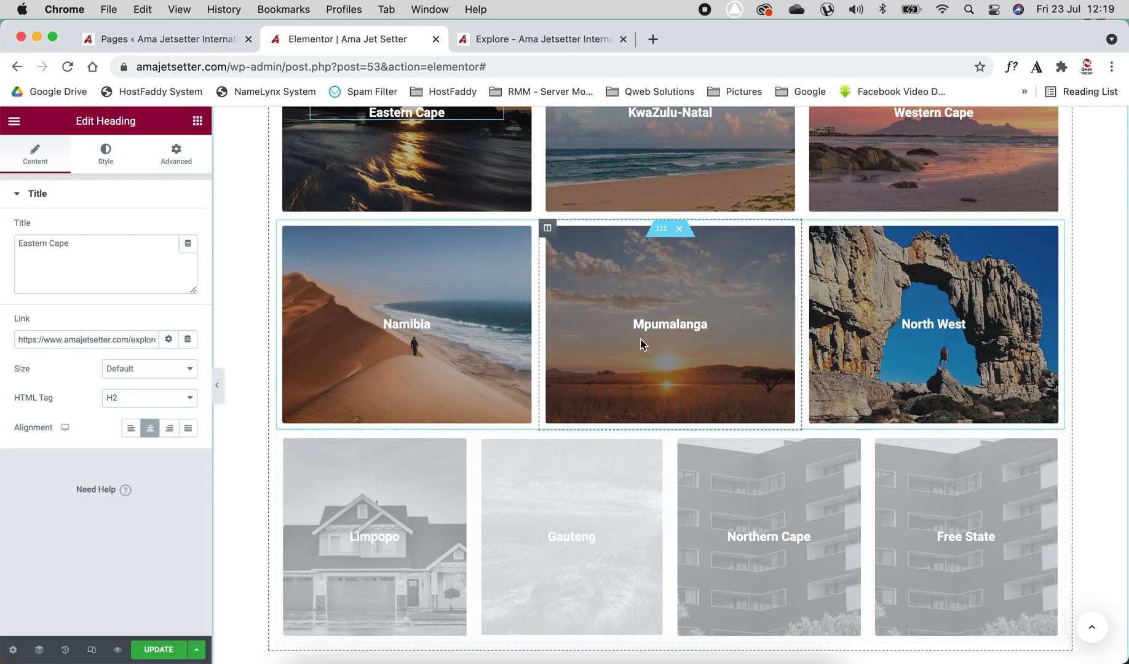
pyautogui.scroll(4, 640, 344)
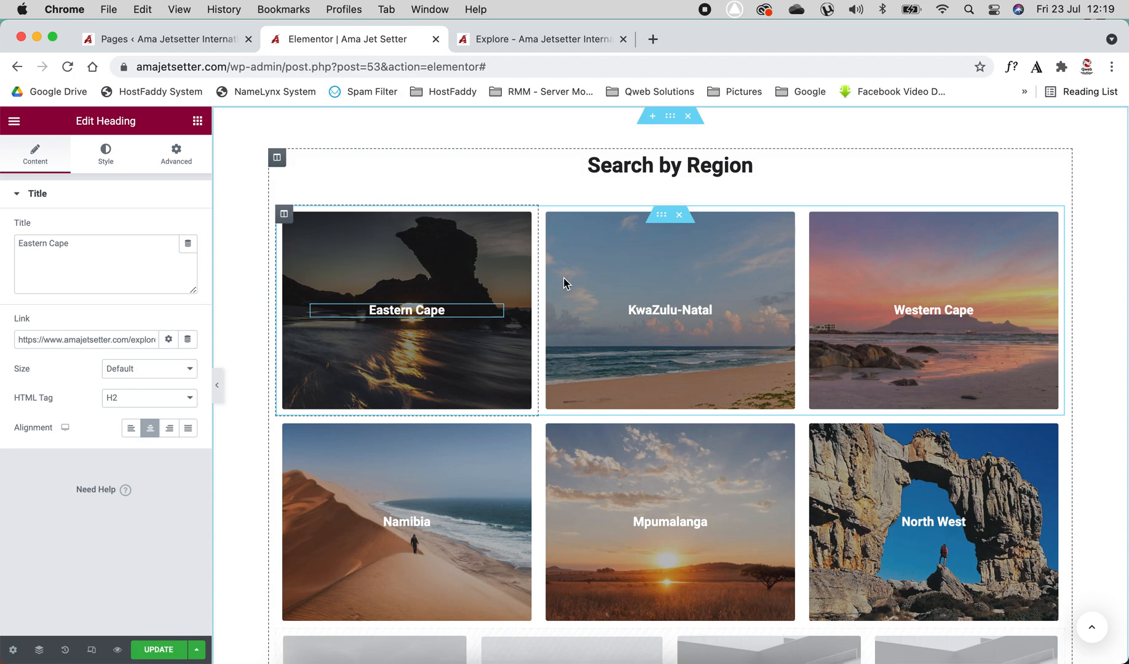
pyautogui.moveTo(551, 258); pyautogui.dragTo(539, 493)
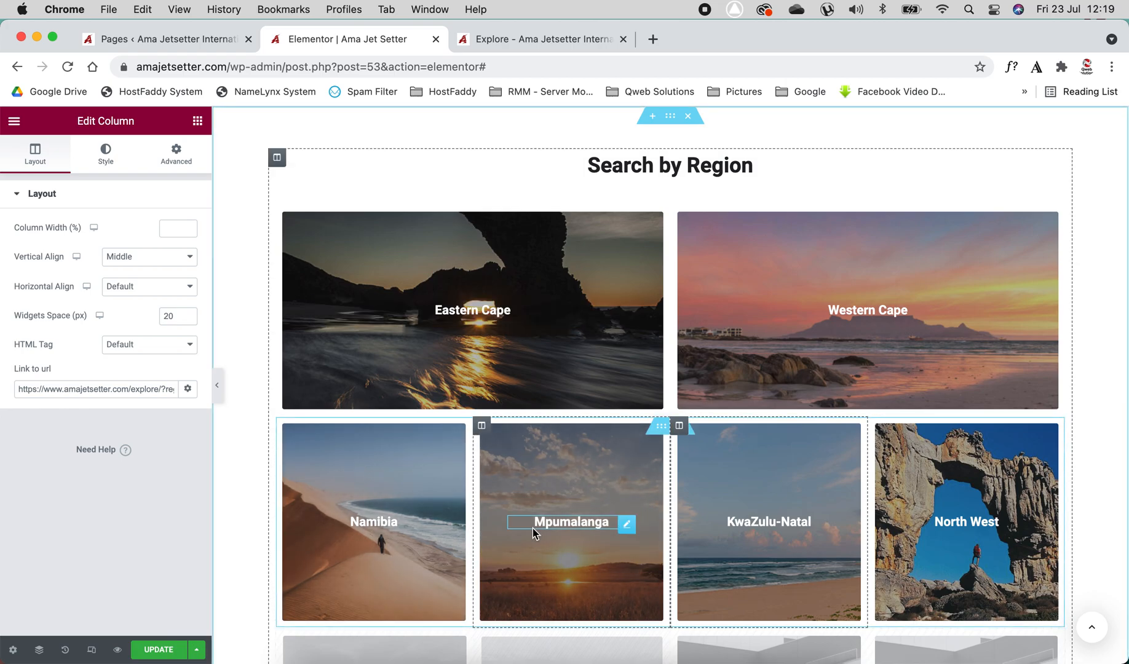
# Move the Mpumalanga and Namibia columns up into the first row of region tiles
pyautogui.moveTo(482, 427); pyautogui.dragTo(660, 289)
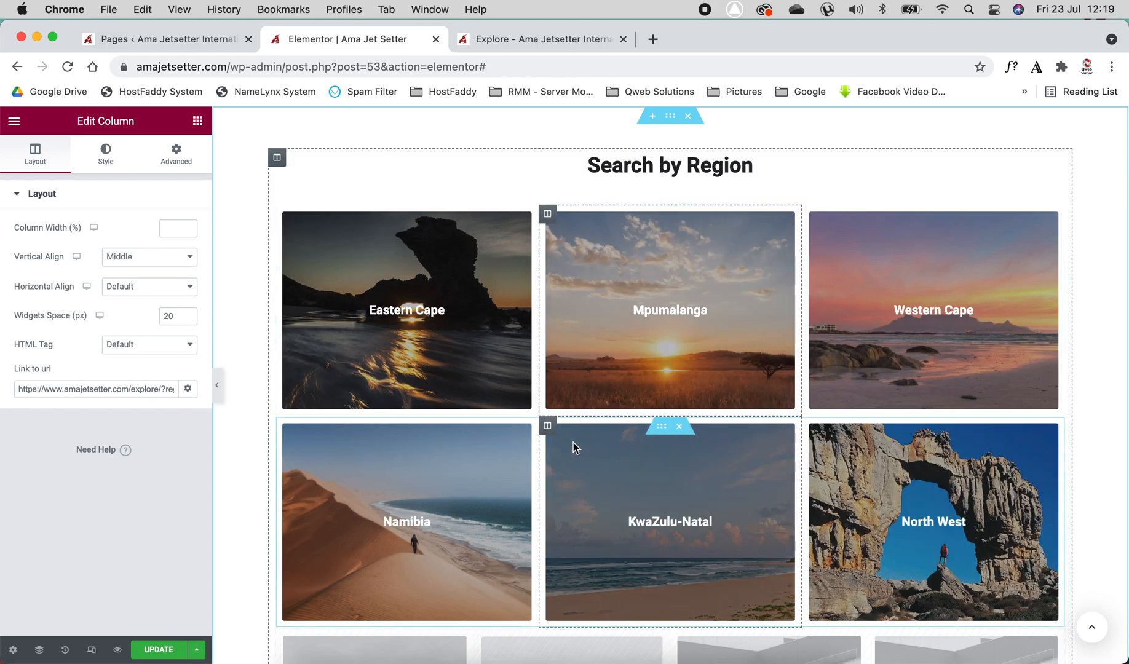
pyautogui.moveTo(285, 428); pyautogui.dragTo(879, 313)
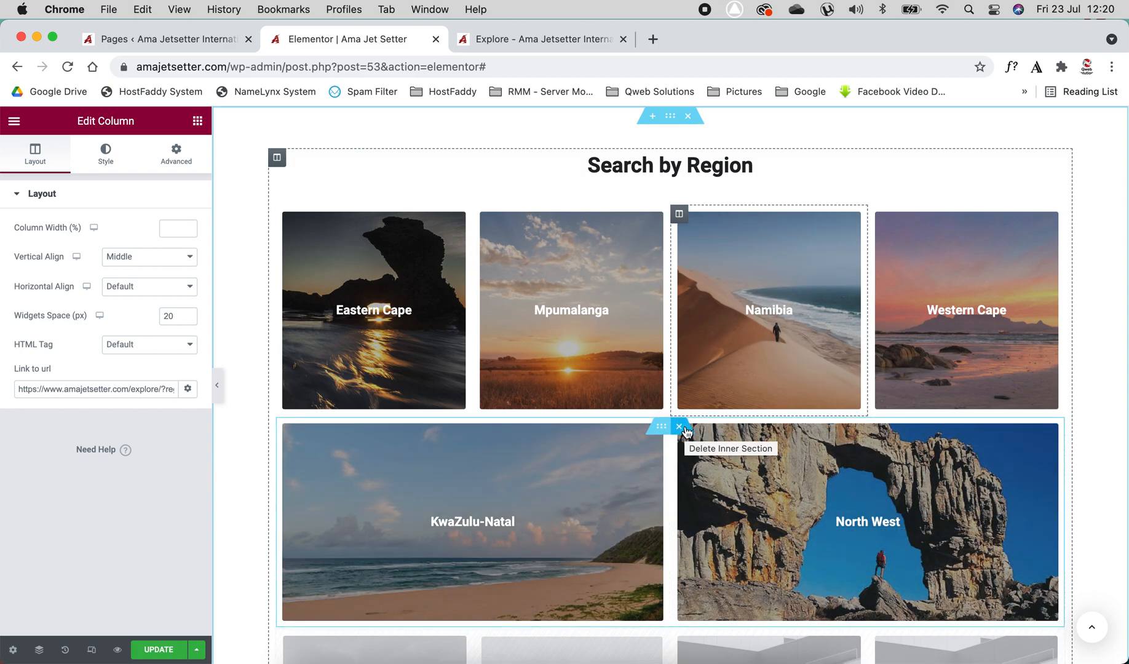
# Delete the second-row inner section and undo the deletion
pyautogui.click(679, 430)
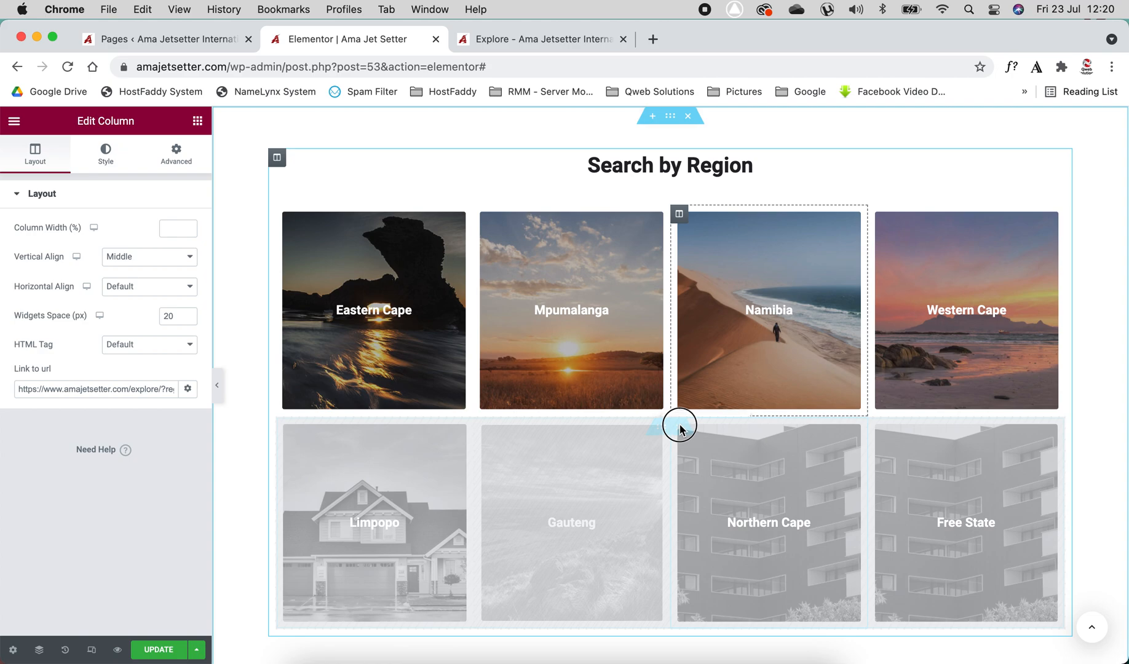
pyautogui.press('super+z')
# Move North West into the first row and Namibia down beside KwaZulu-Natal in the second row
pyautogui.moveTo(679, 426); pyautogui.dragTo(670, 337)
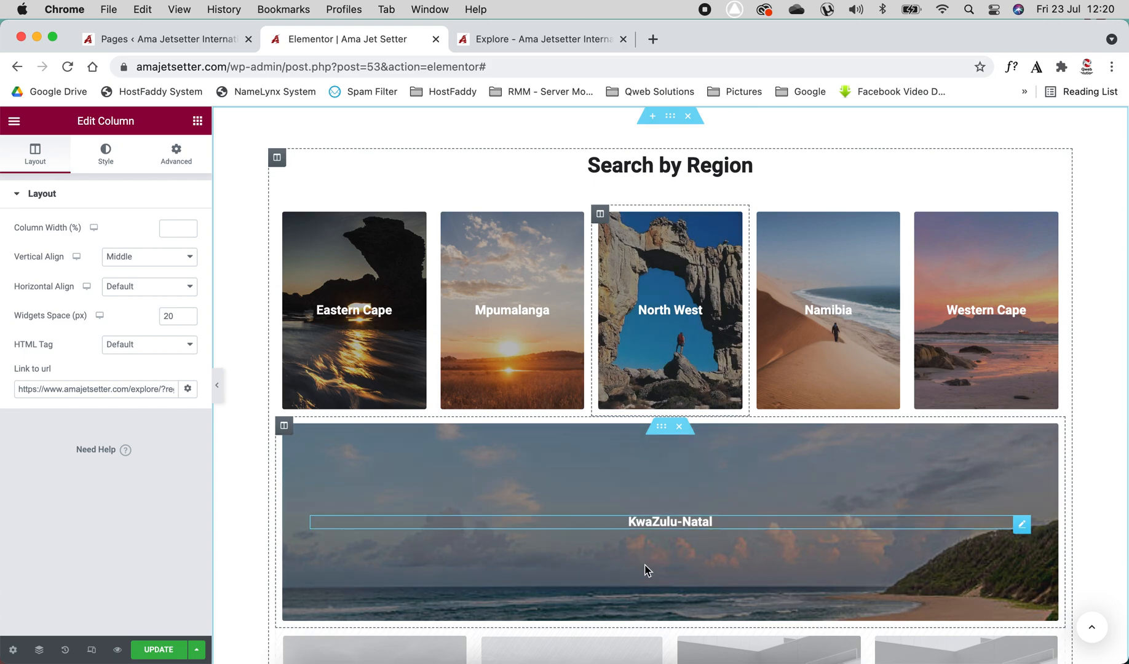
pyautogui.scroll(-1, 647, 570)
pyautogui.scroll(1, 647, 571)
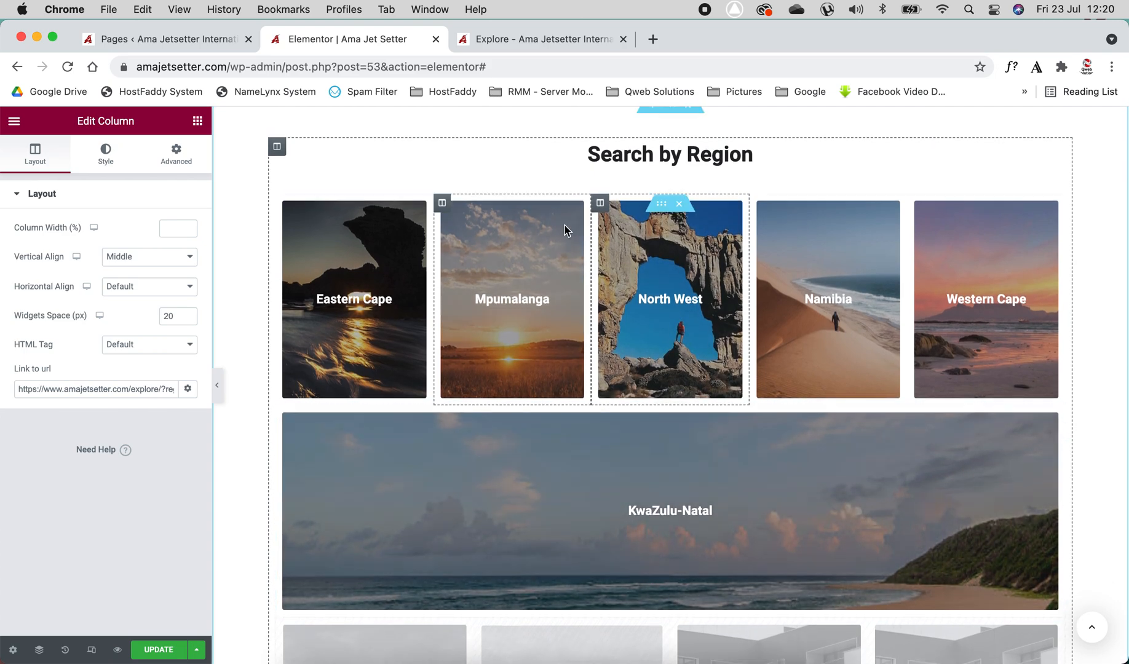
pyautogui.moveTo(758, 203); pyautogui.dragTo(731, 471)
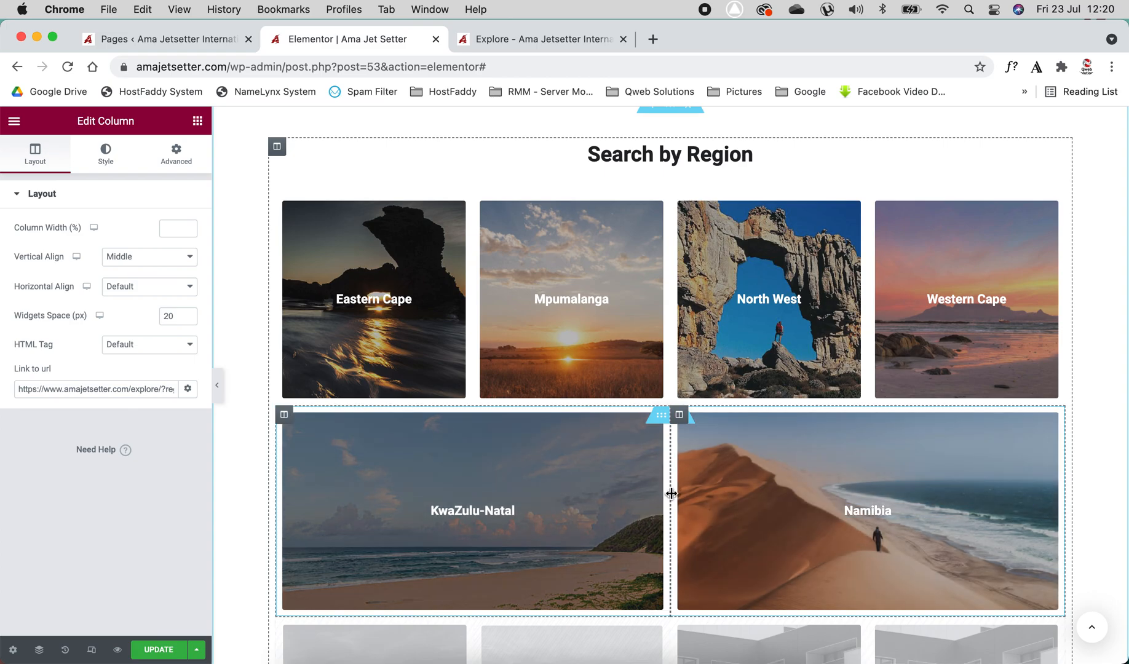
# Resize the KwaZulu-Natal and Namibia columns by their divider, ending at a column width of about 50%
pyautogui.moveTo(671, 493); pyautogui.dragTo(600, 494)
pyautogui.scroll(-3, 601, 492)
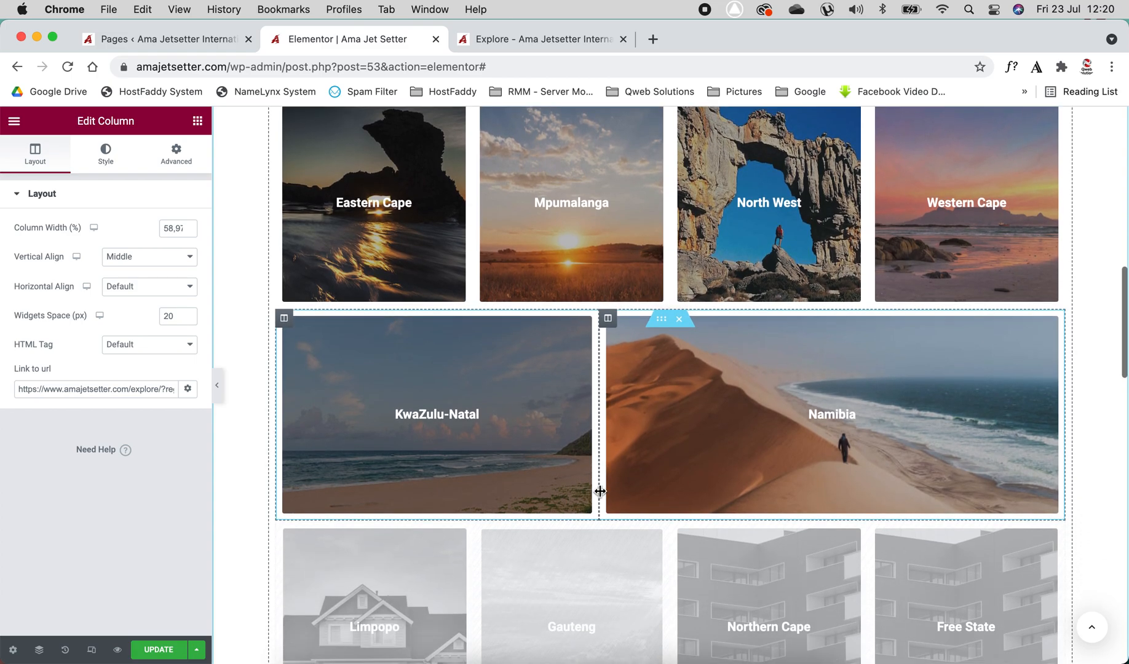
pyautogui.scroll(-1, 600, 492)
pyautogui.scroll(2, 600, 491)
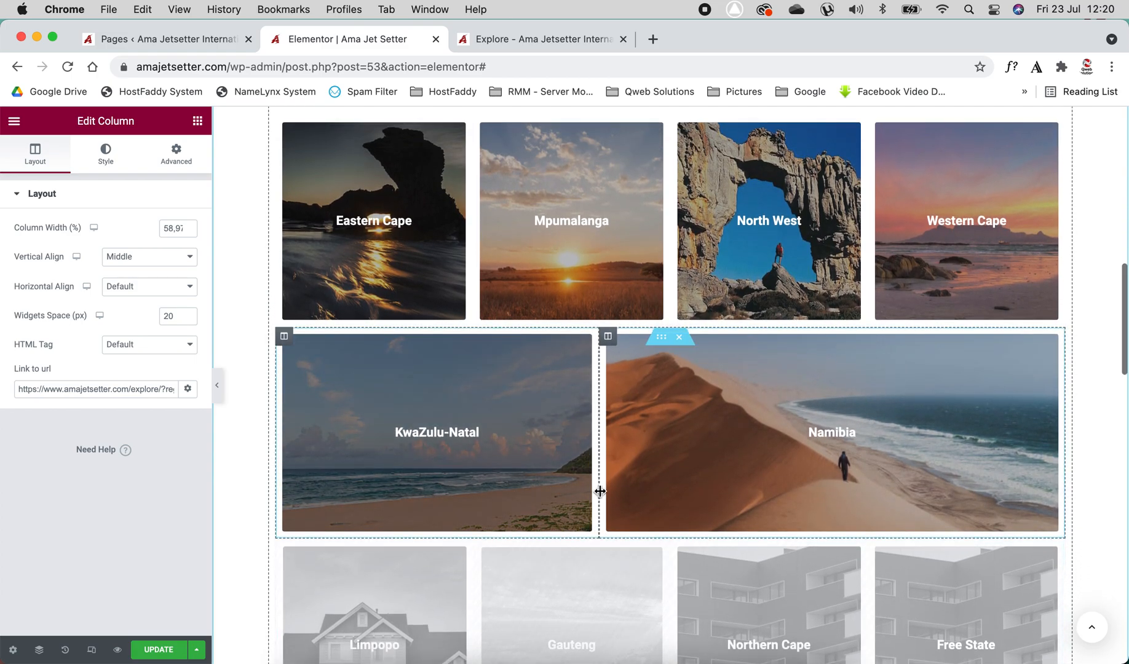
pyautogui.scroll(2, 600, 492)
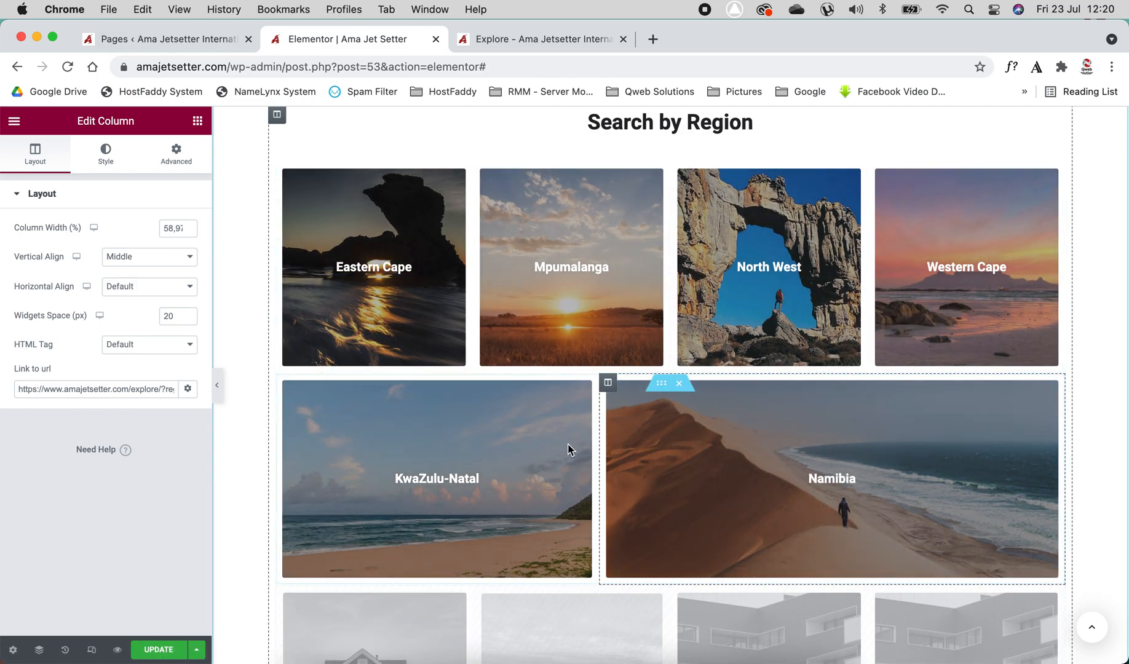
pyautogui.moveTo(598, 453); pyautogui.dragTo(669, 463)
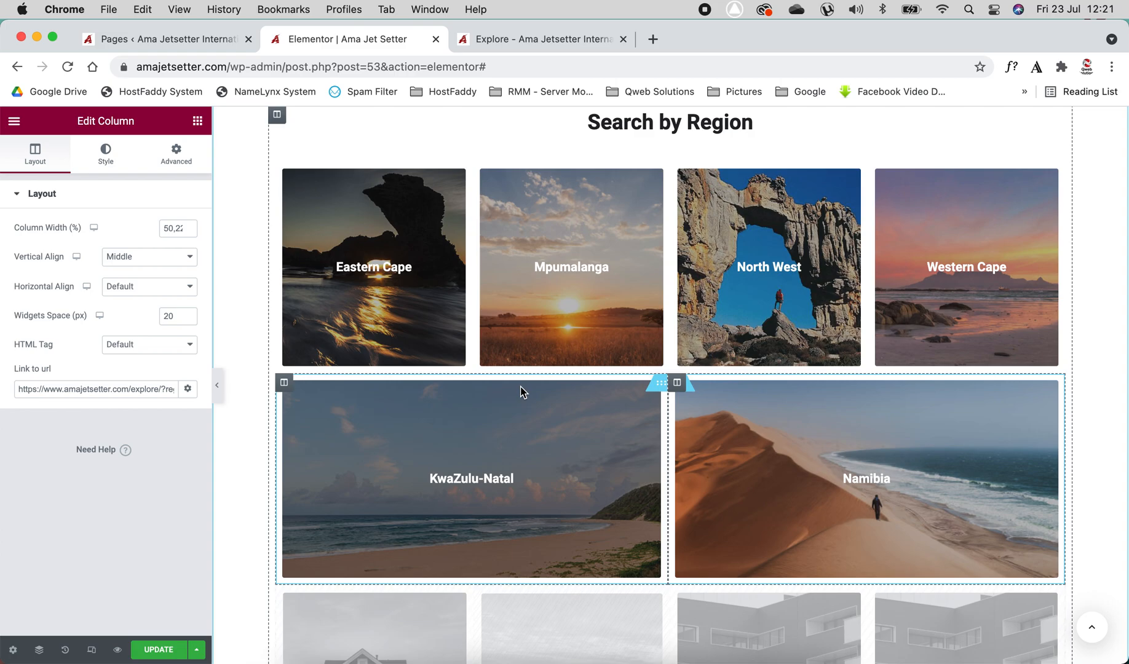
pyautogui.scroll(-10, 521, 392)
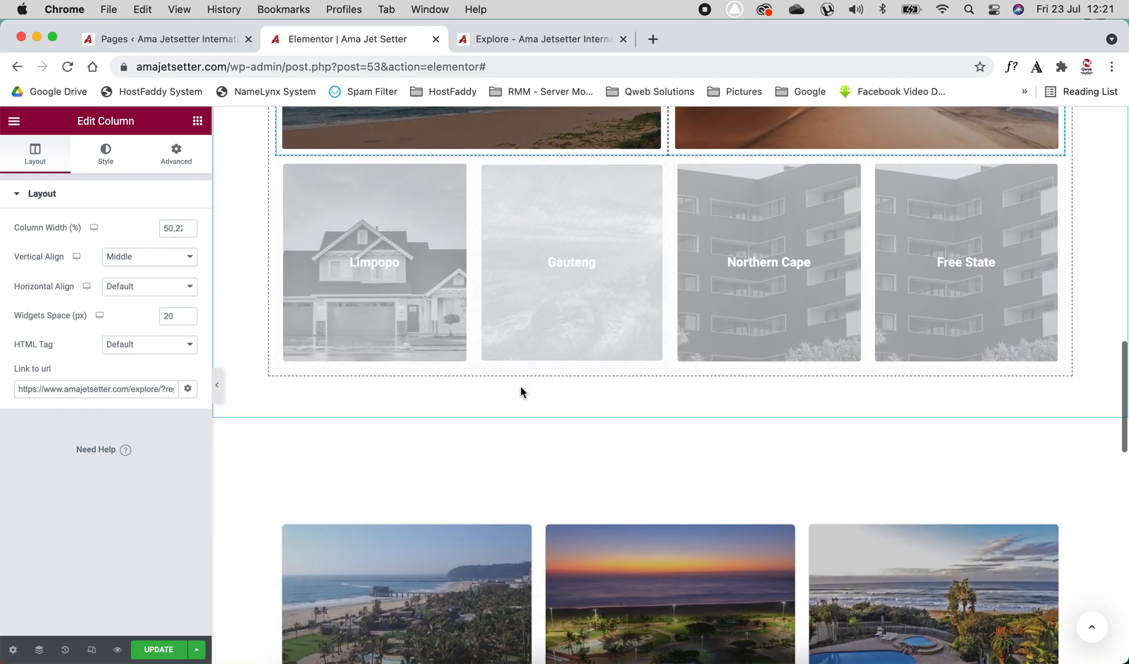
# Try the Carousel template on the Our Resorts listing feed, page through it, then switch it back to Grid
pyautogui.scroll(-2, 521, 392)
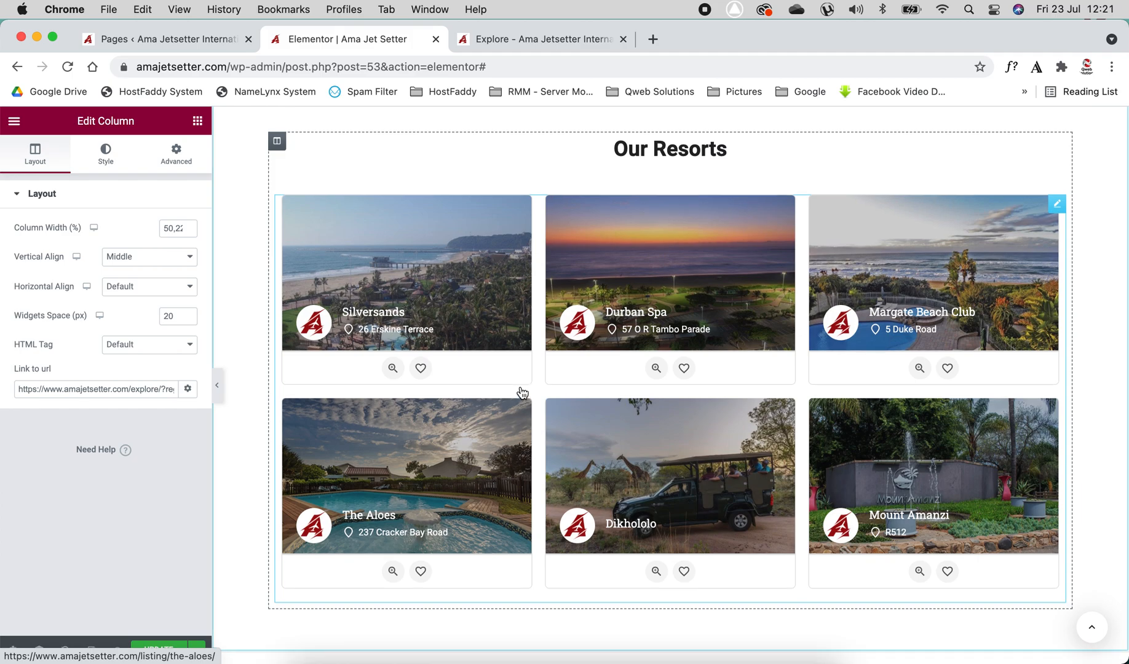
pyautogui.click(485, 276)
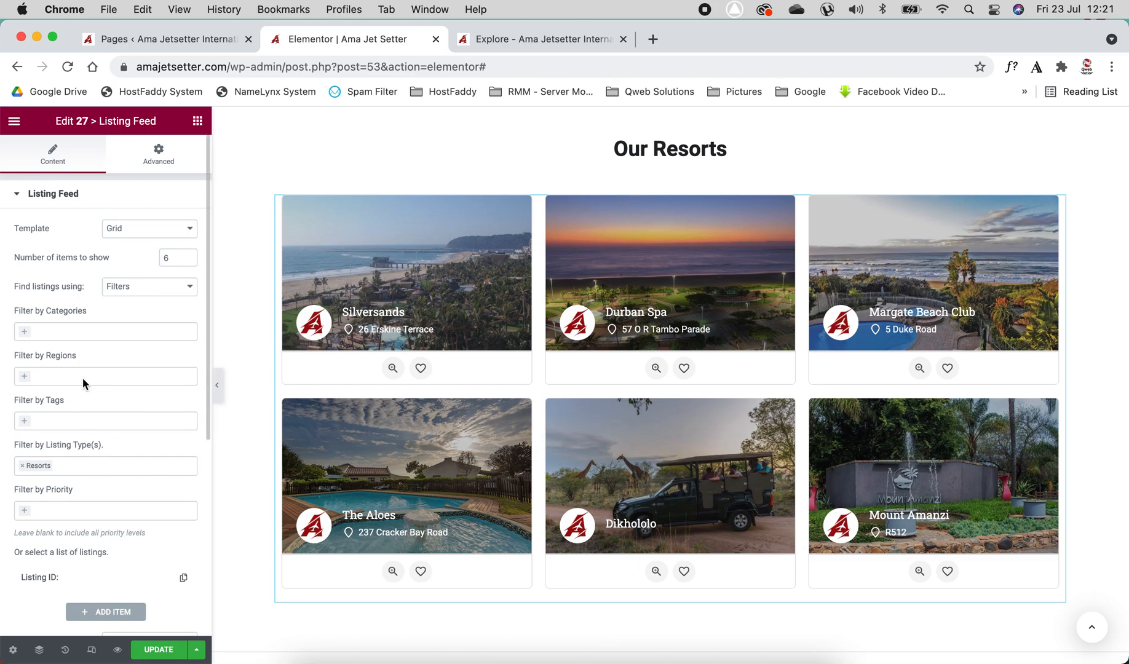
pyautogui.click(126, 228)
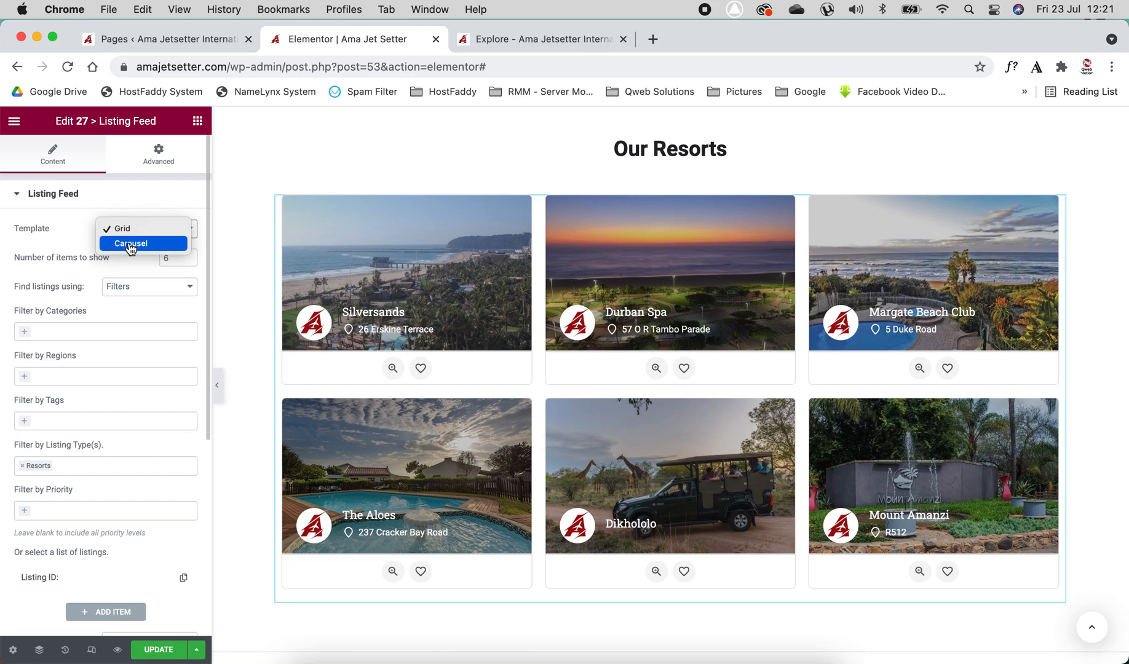
pyautogui.click(130, 245)
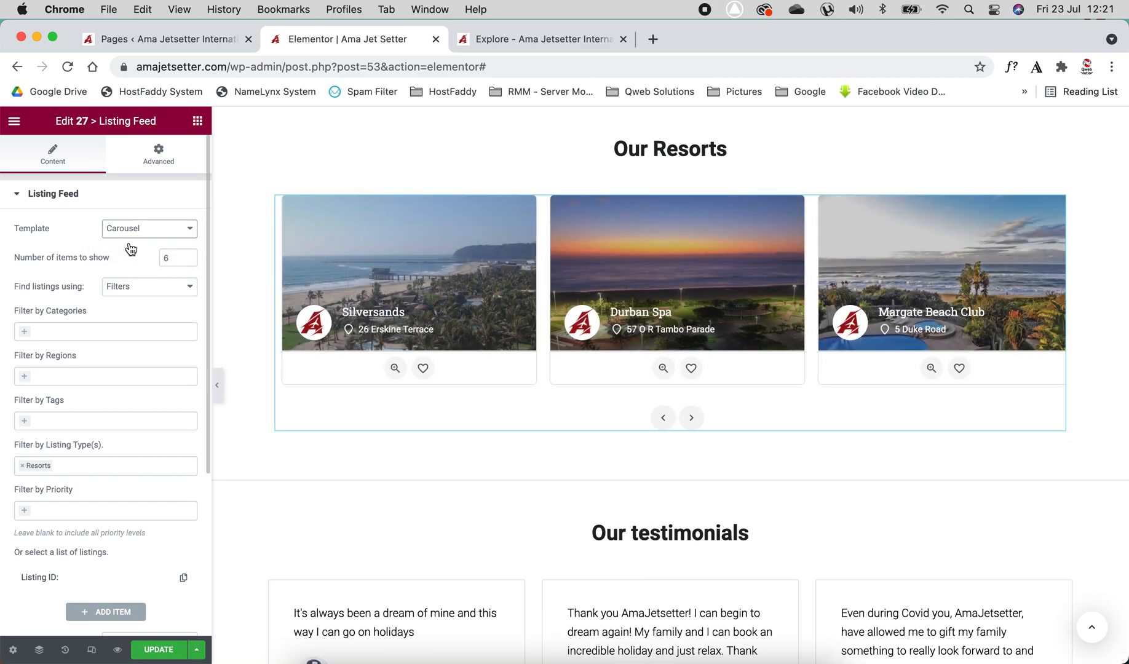
pyautogui.click(691, 417)
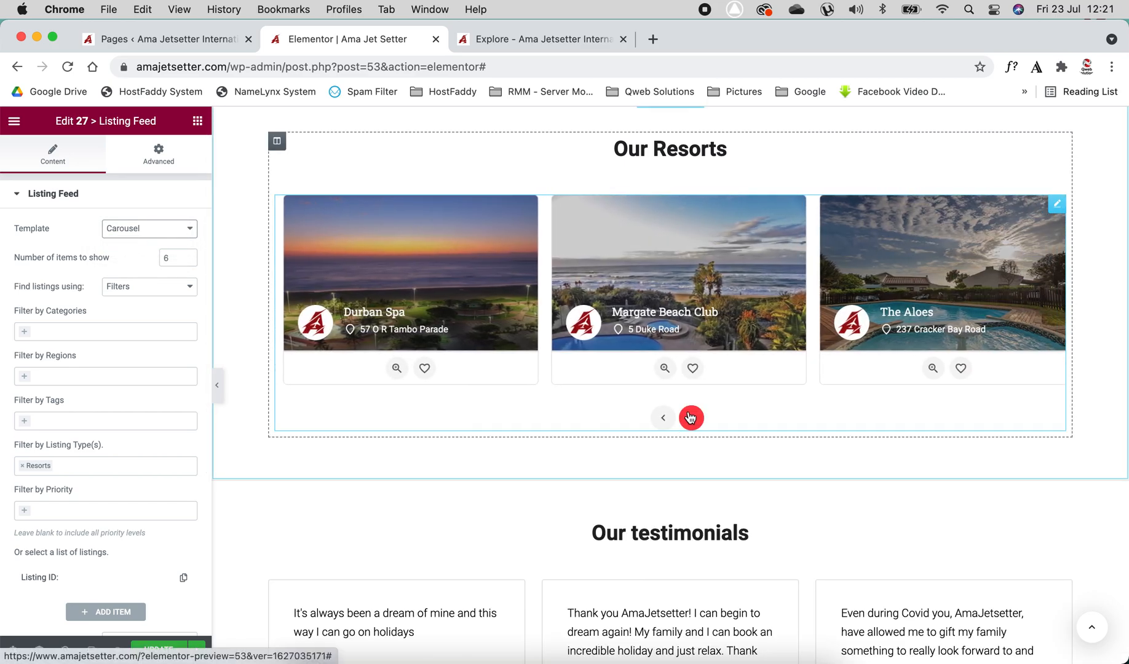
pyautogui.click(131, 230)
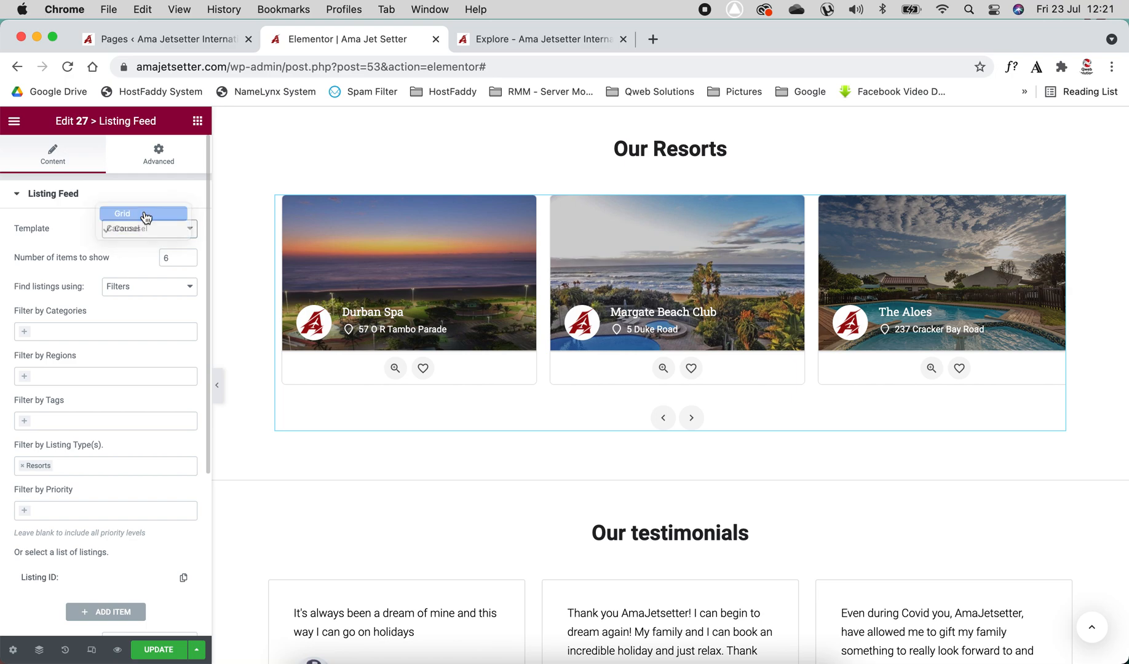
pyautogui.click(143, 216)
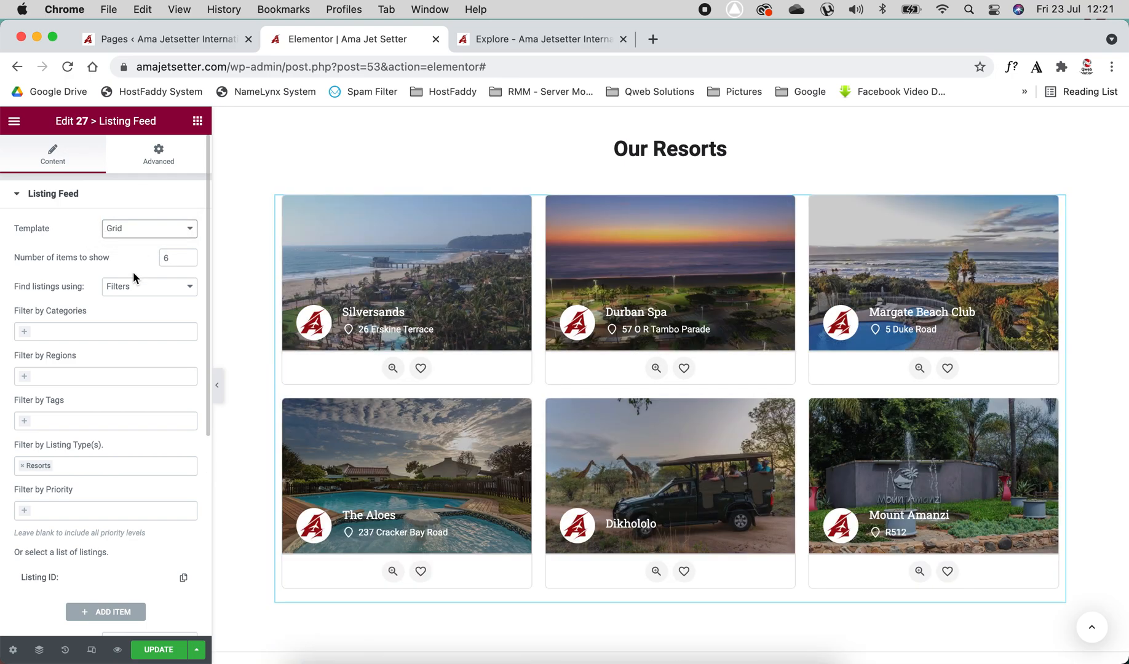
# Try showing 9 items in the listing feed, then set the number of items back to 6
pyautogui.tripleClick(188, 255)
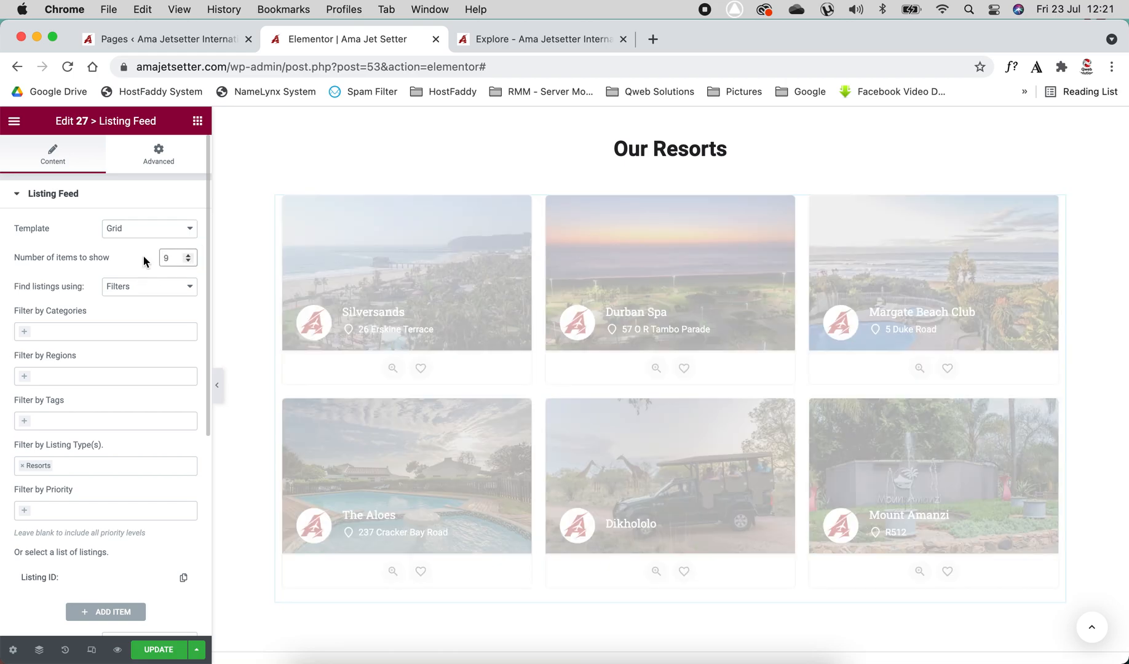
pyautogui.scroll(-2, 451, 378)
pyautogui.scroll(-5, 452, 380)
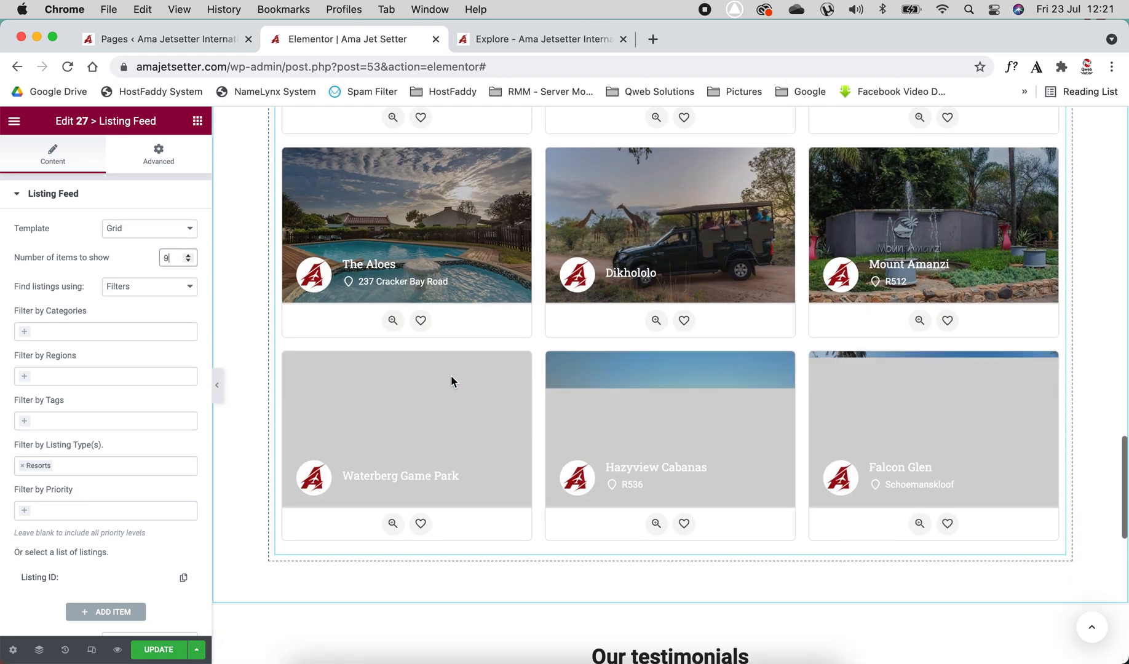
pyautogui.scroll(3, 454, 378)
pyautogui.tripleClick(189, 261)
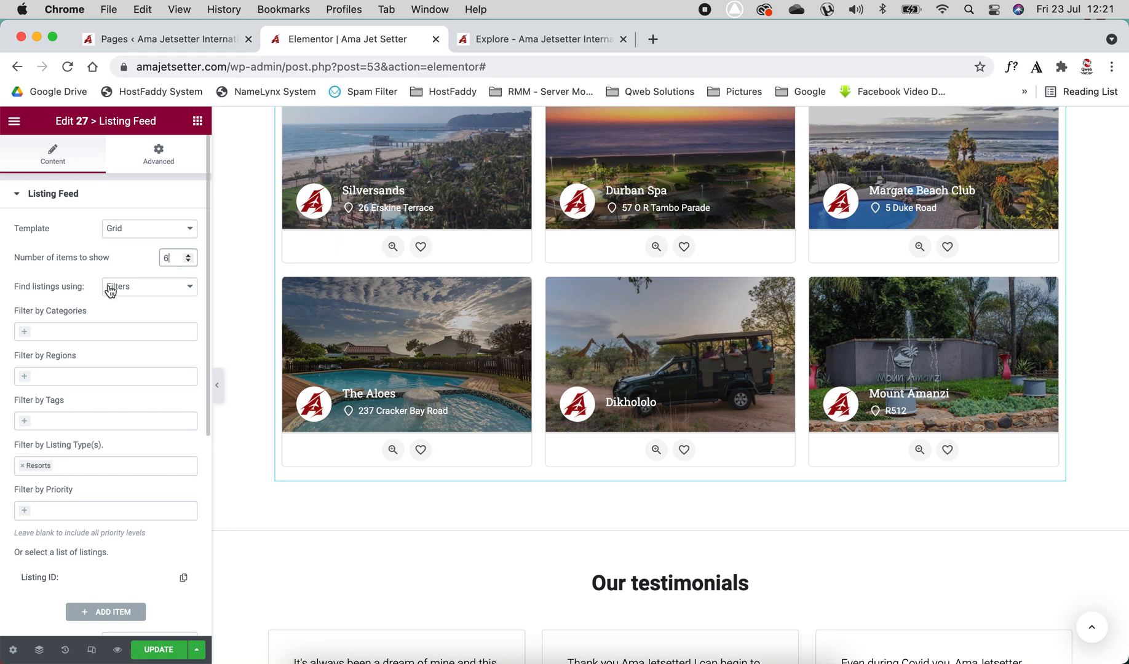
# Examine the options offered by the category, region, tag and listing type filters of the listing feed
pyautogui.click(81, 332)
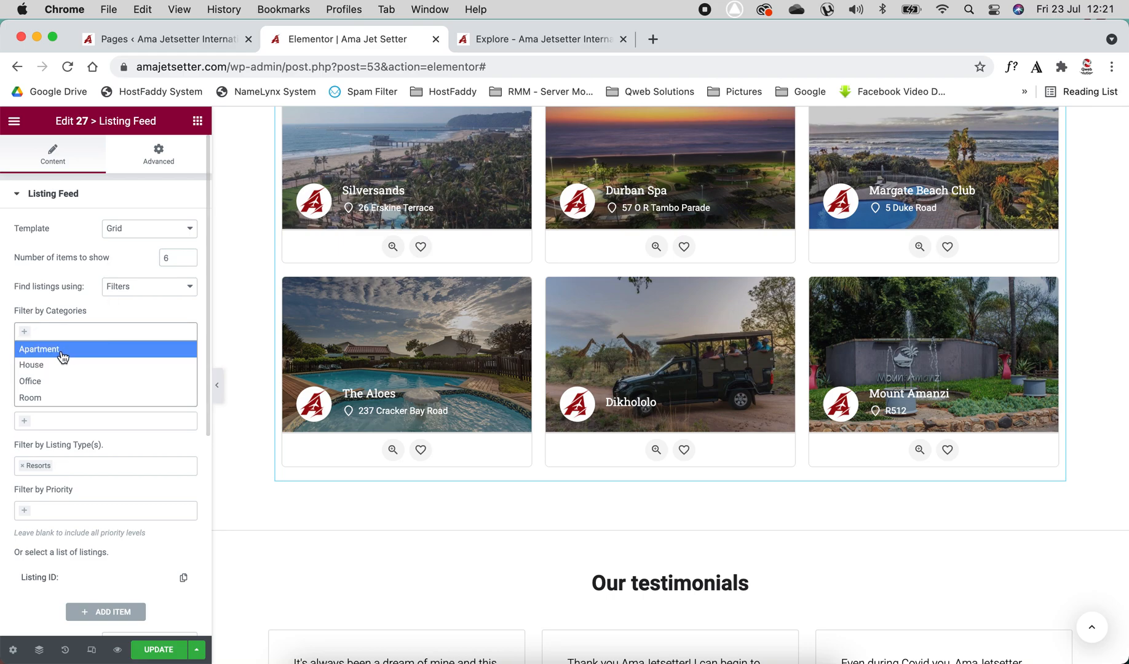
pyautogui.click(99, 306)
pyautogui.scroll(-2, 99, 306)
pyautogui.click(84, 336)
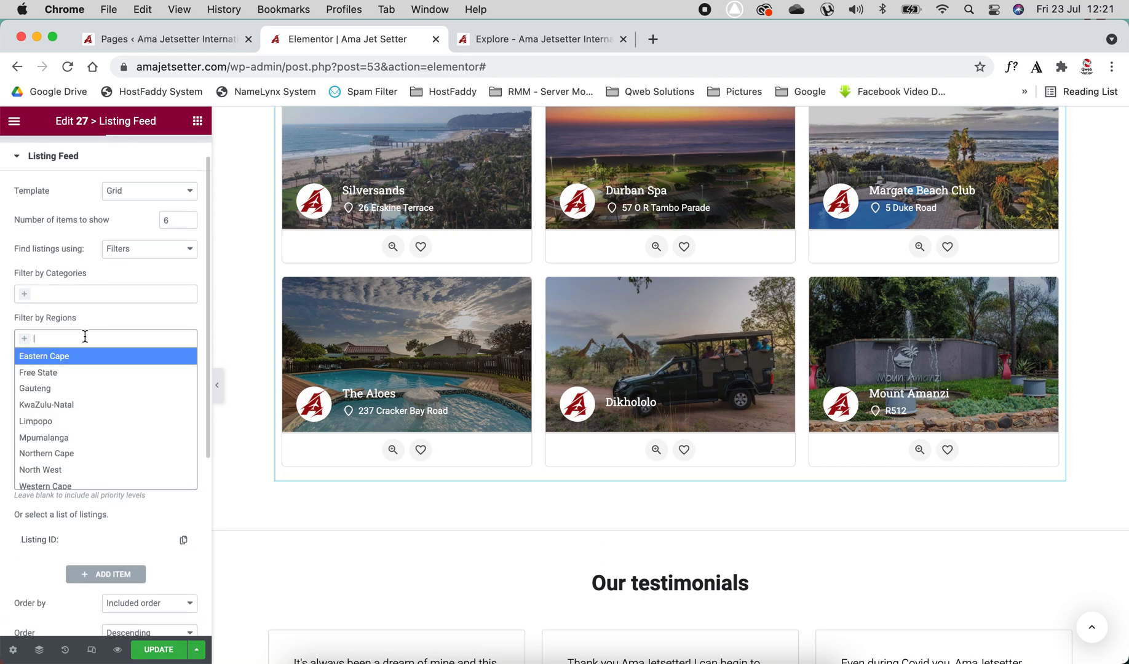
pyautogui.click(112, 321)
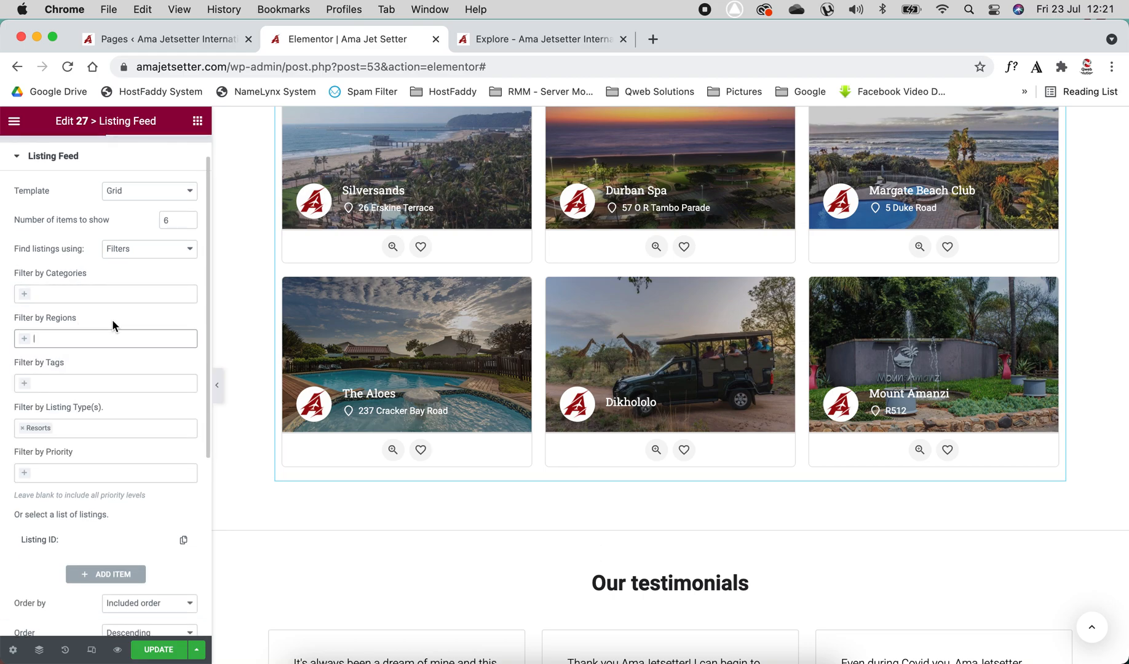
pyautogui.scroll(-5, 112, 320)
pyautogui.click(66, 267)
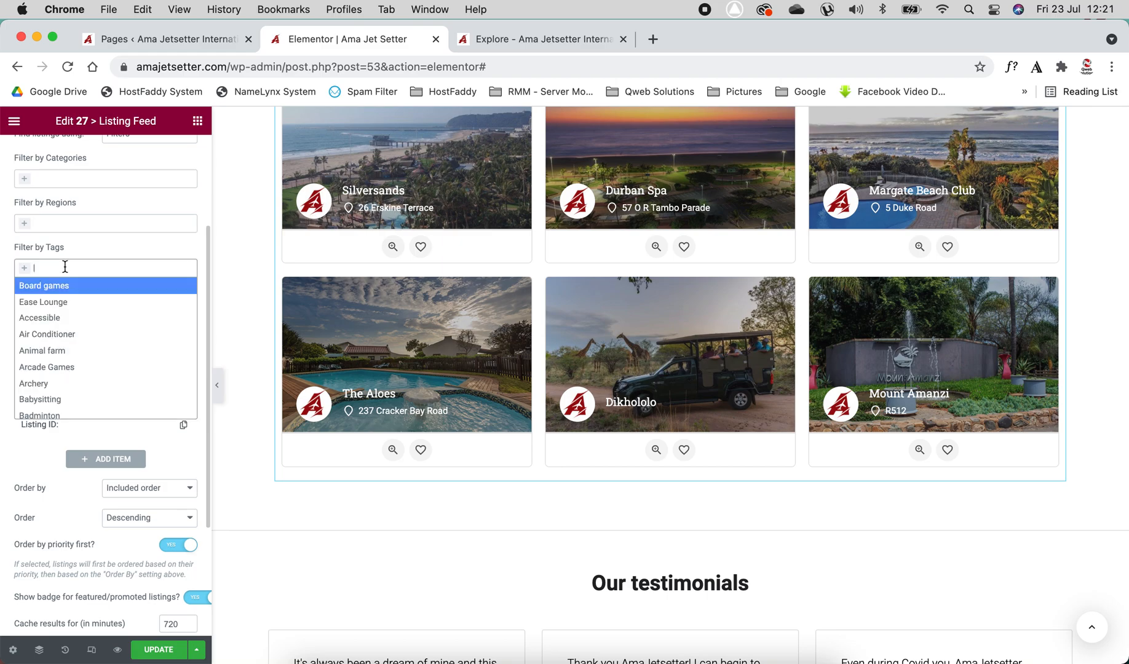
pyautogui.scroll(-5, 74, 396)
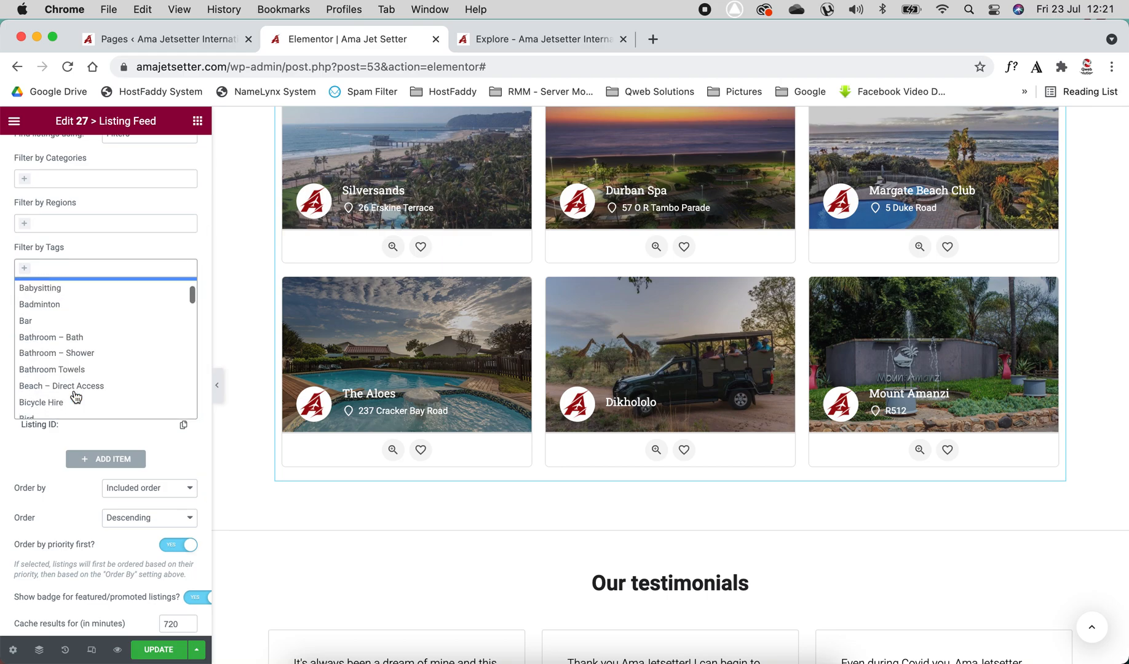
pyautogui.scroll(5, 75, 369)
pyautogui.click(105, 241)
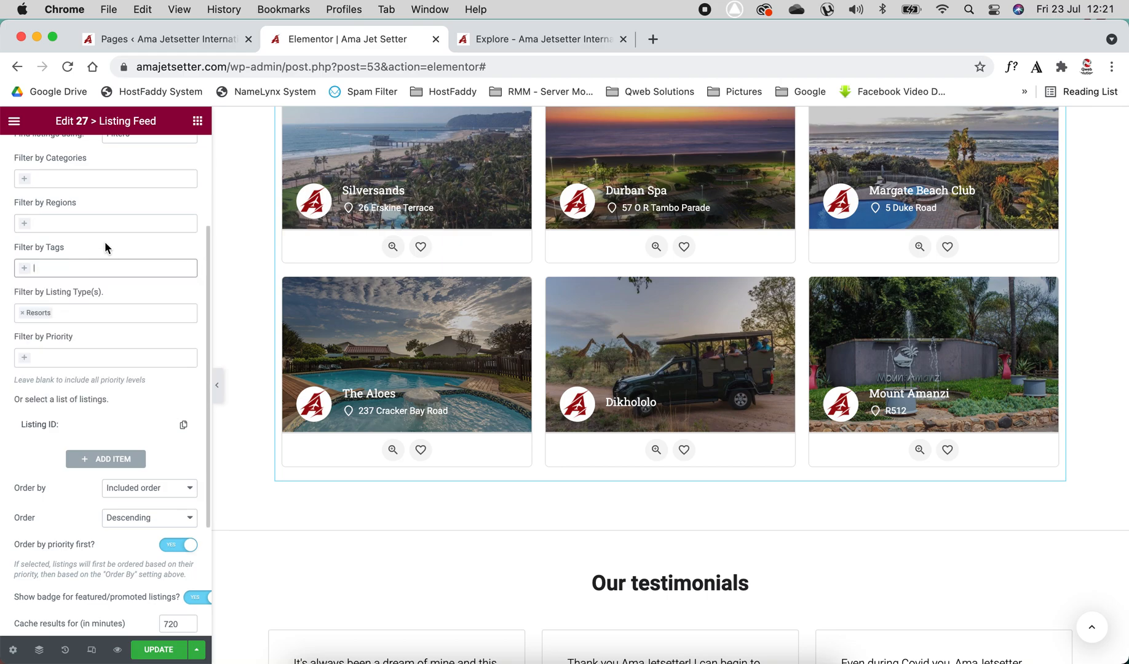
pyautogui.click(77, 313)
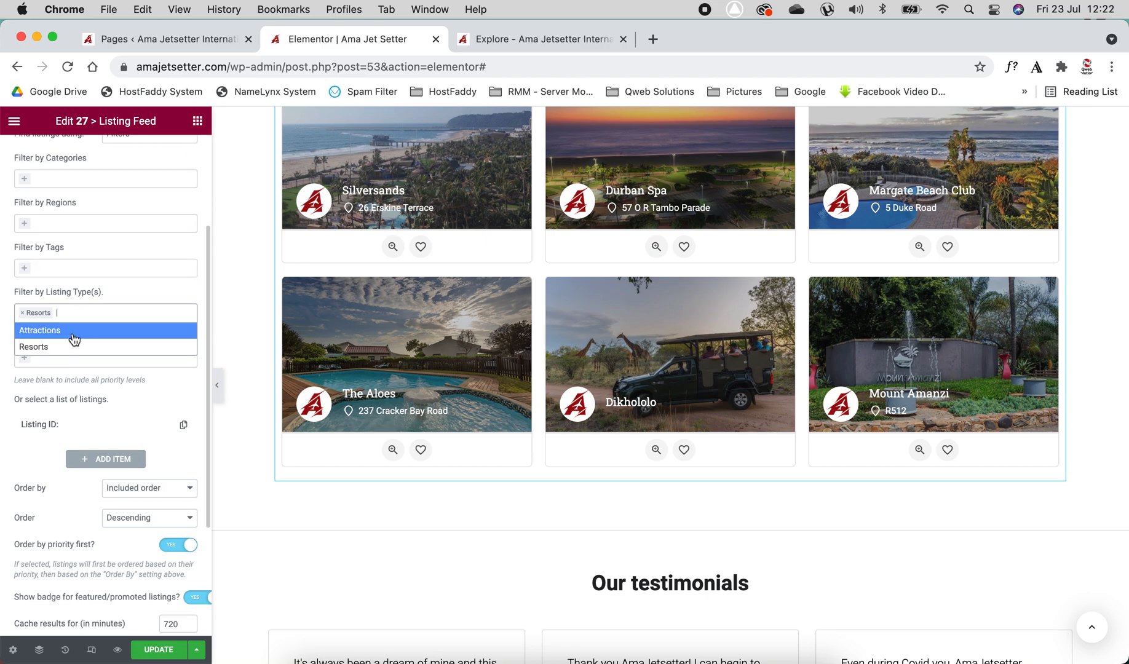
pyautogui.click(150, 285)
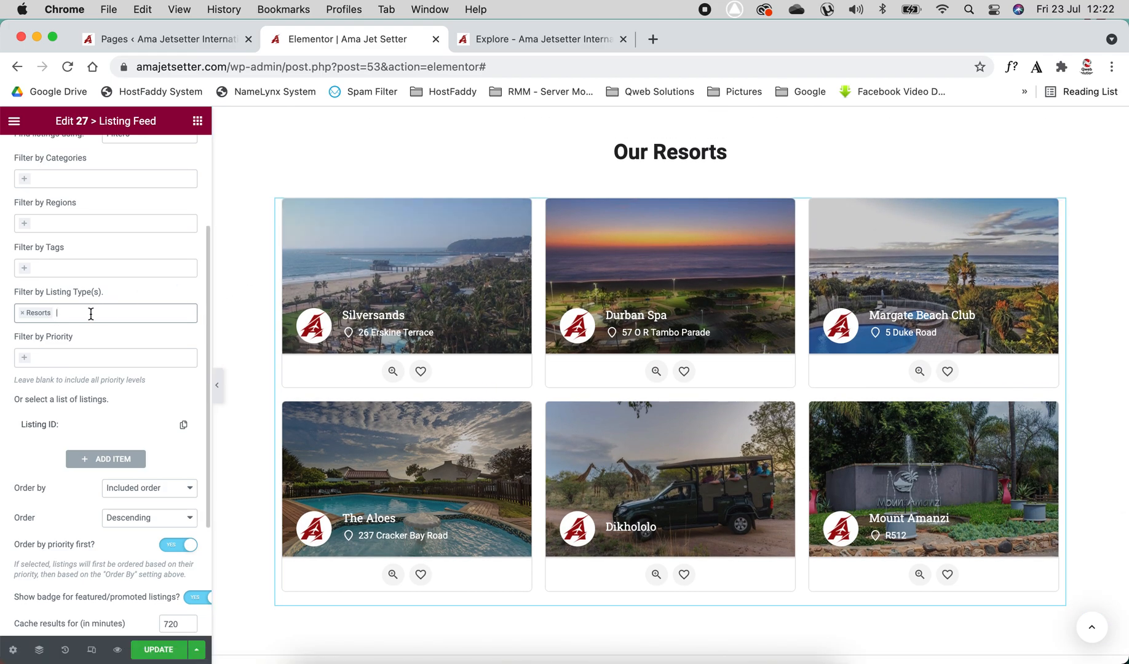
# Try filtering the listing feed by Normal and Featured priority, then remove both priority filters
pyautogui.click(90, 357)
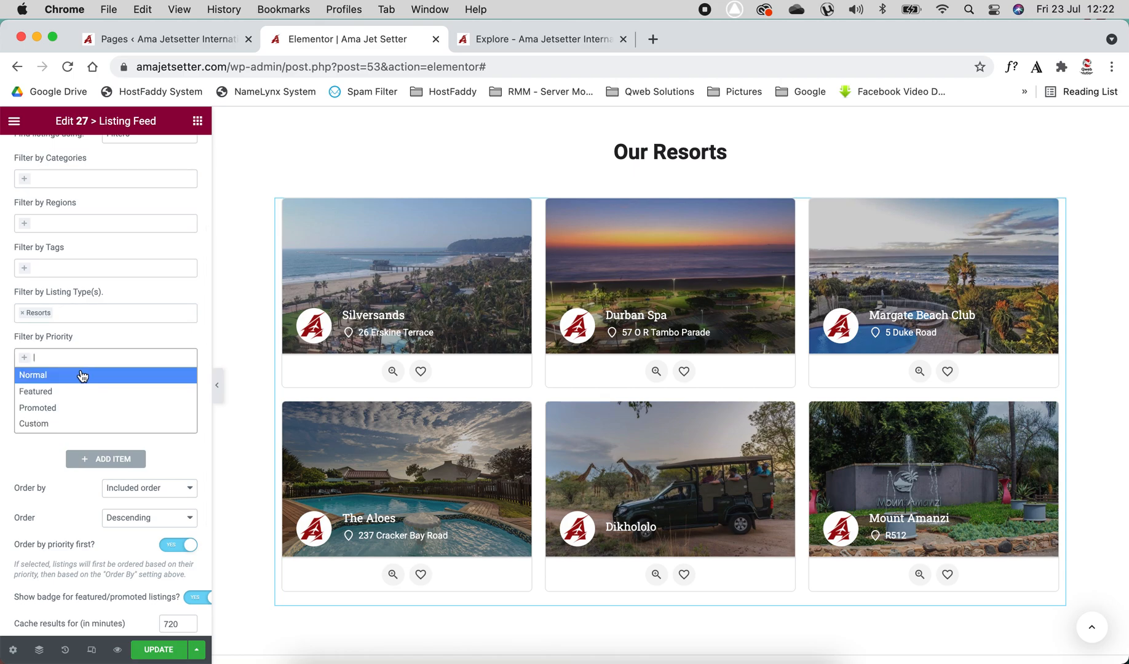
pyautogui.click(82, 375)
pyautogui.click(87, 358)
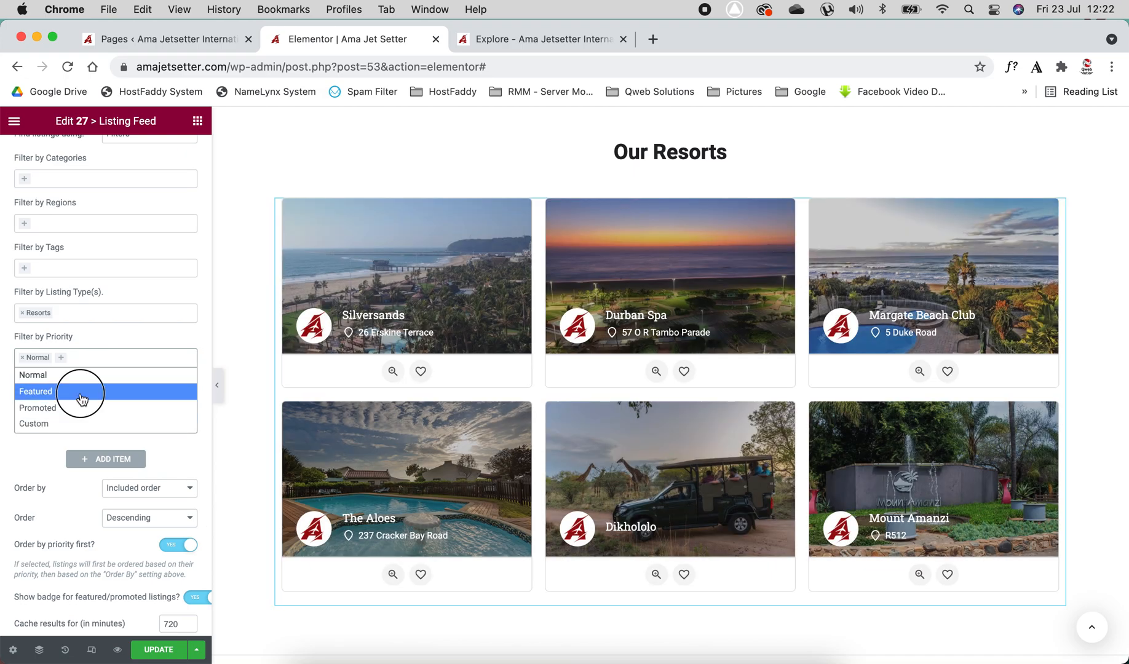
pyautogui.click(81, 391)
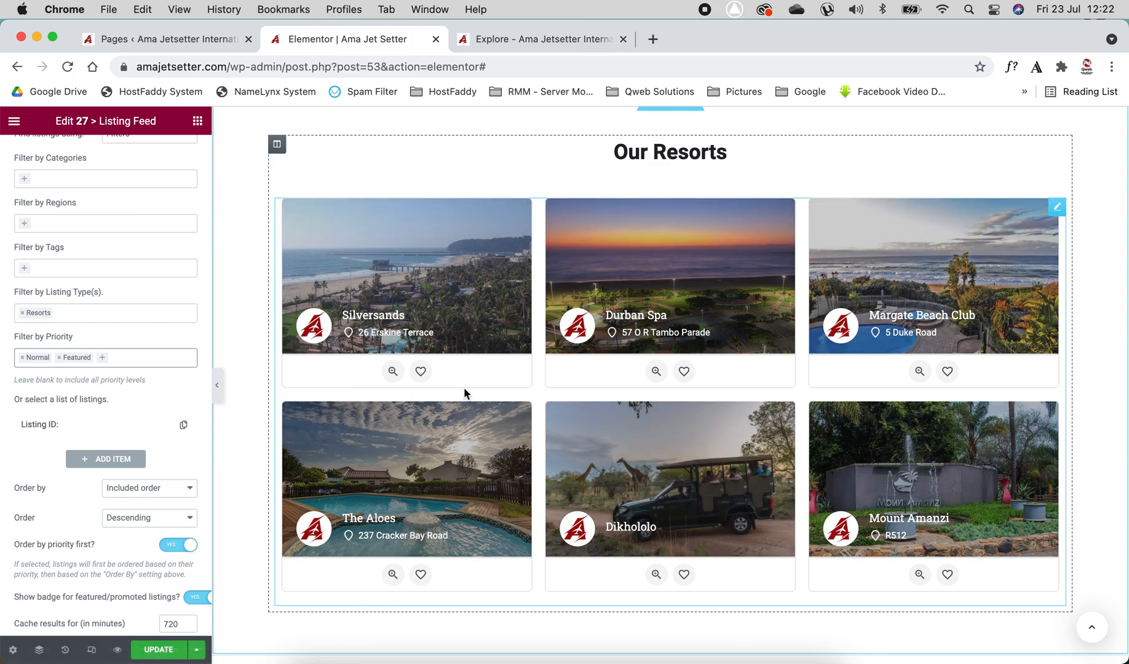
pyautogui.click(59, 358)
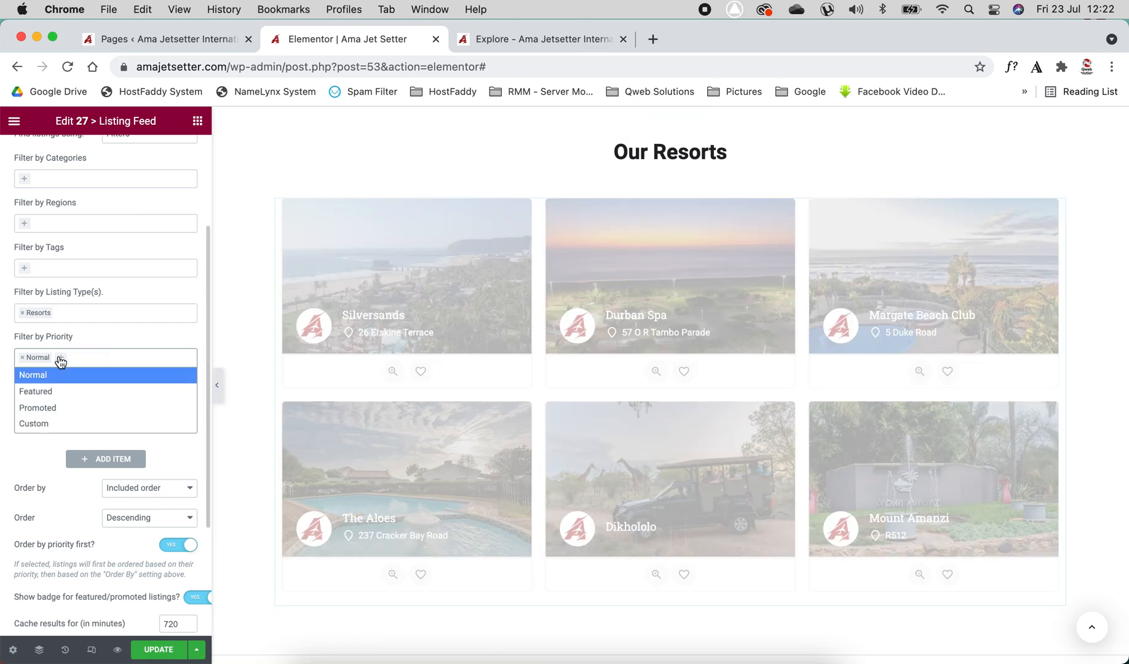
pyautogui.click(22, 358)
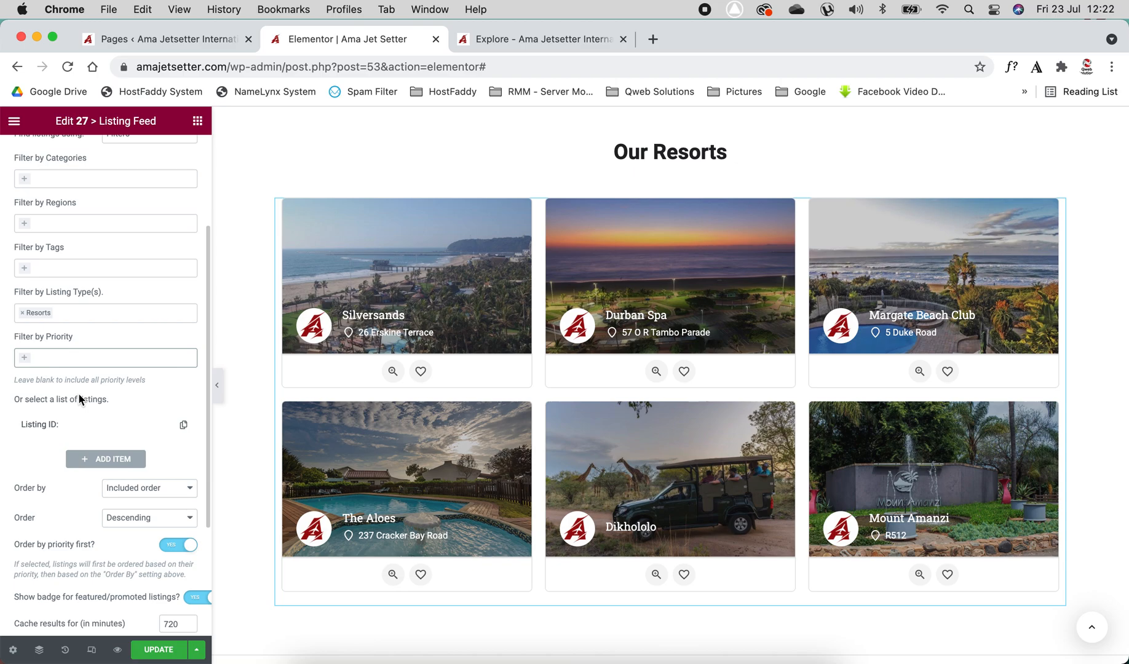
# Try selecting Durban Spa as a listed item in the feed, then clear the selection
pyautogui.scroll(-2, 78, 397)
pyautogui.click(65, 364)
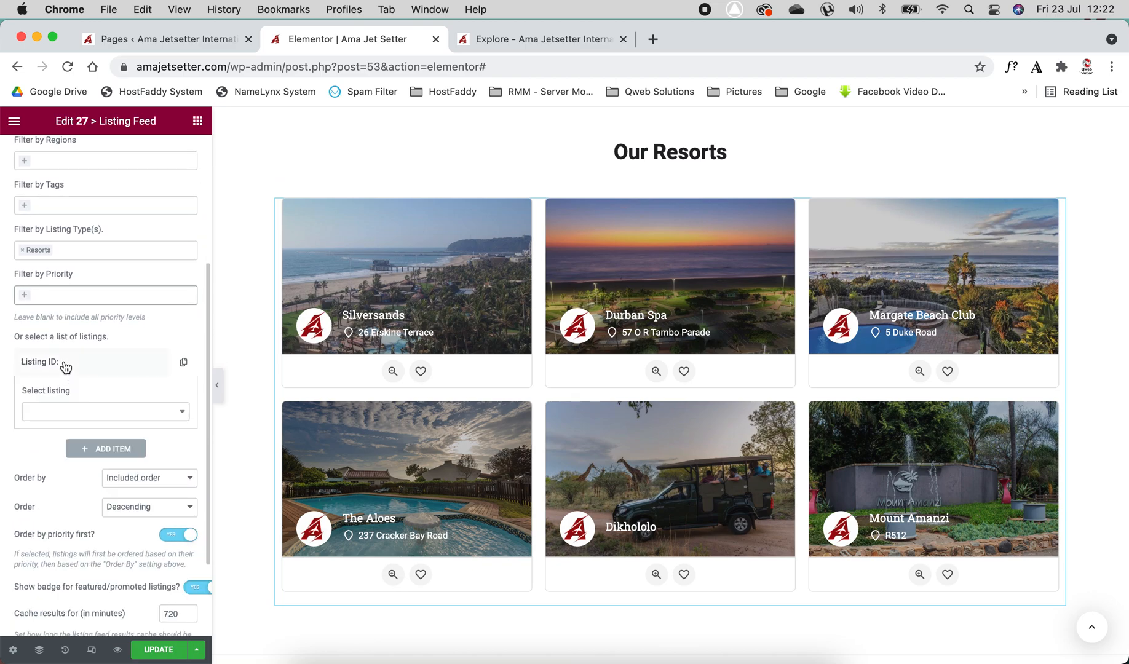
pyautogui.click(66, 412)
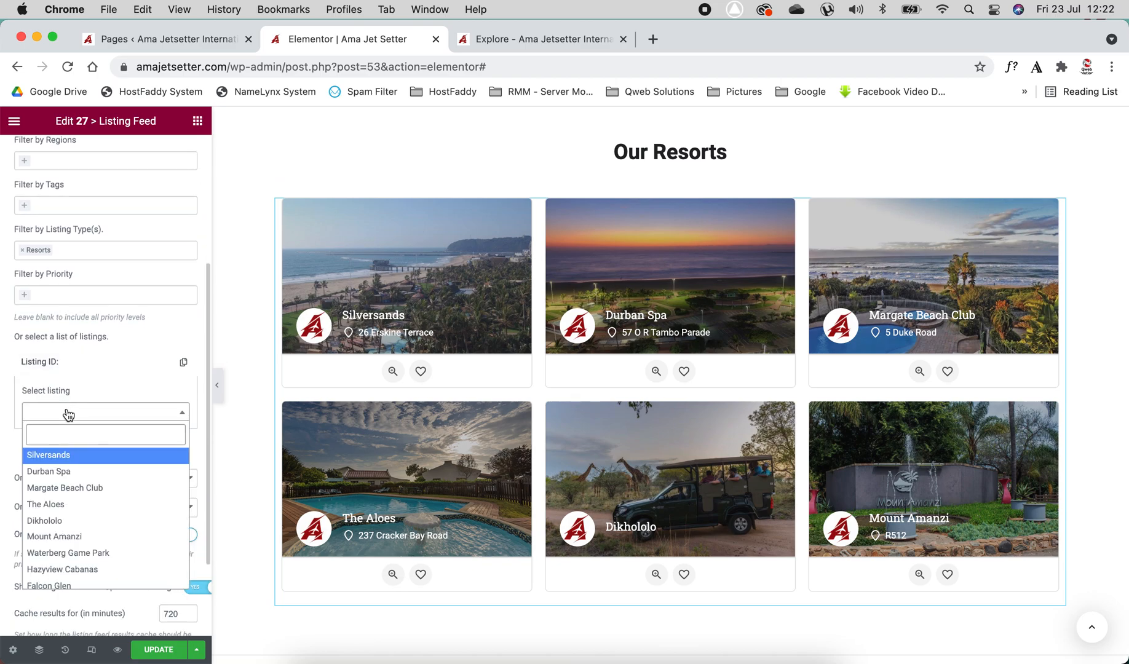
pyautogui.click(120, 476)
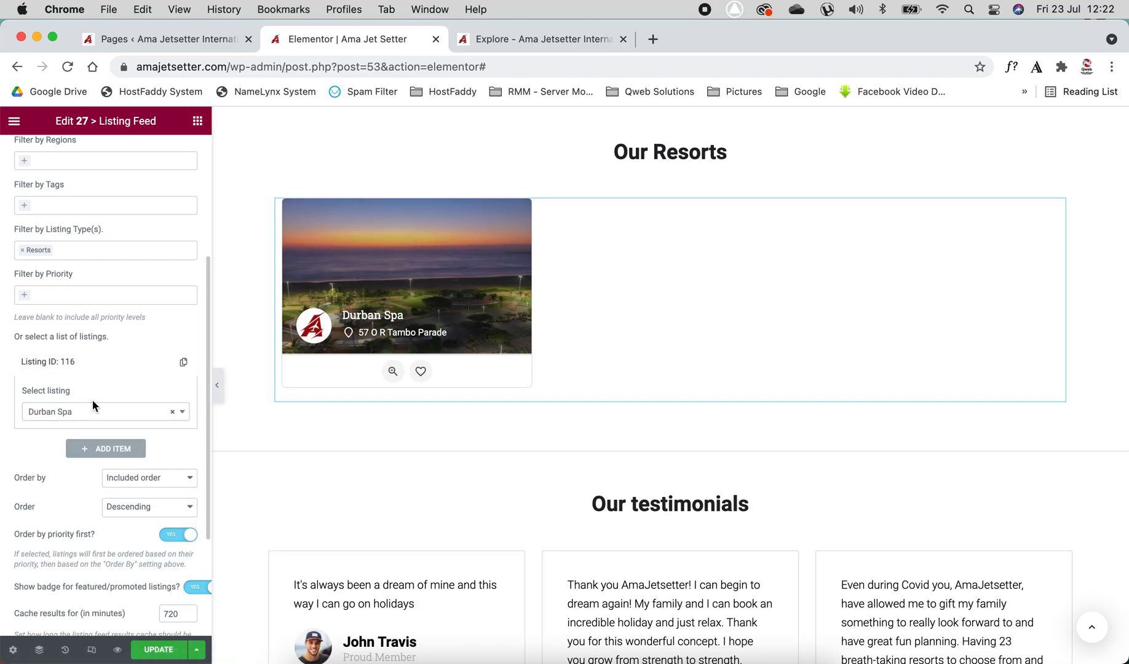
pyautogui.click(173, 411)
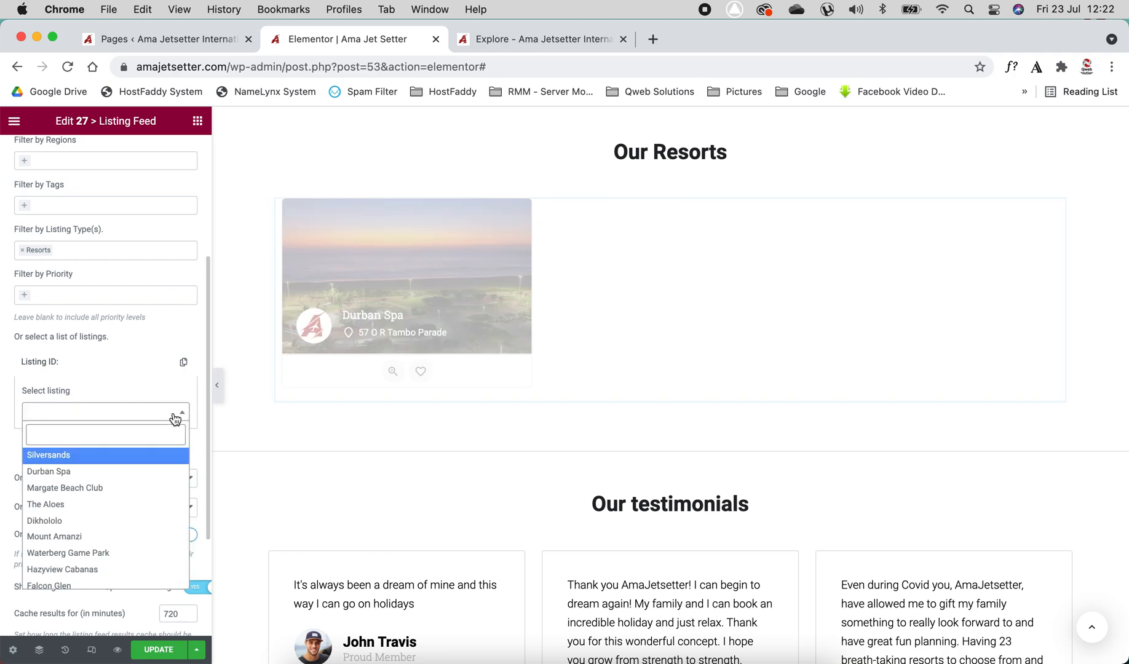
pyautogui.click(85, 367)
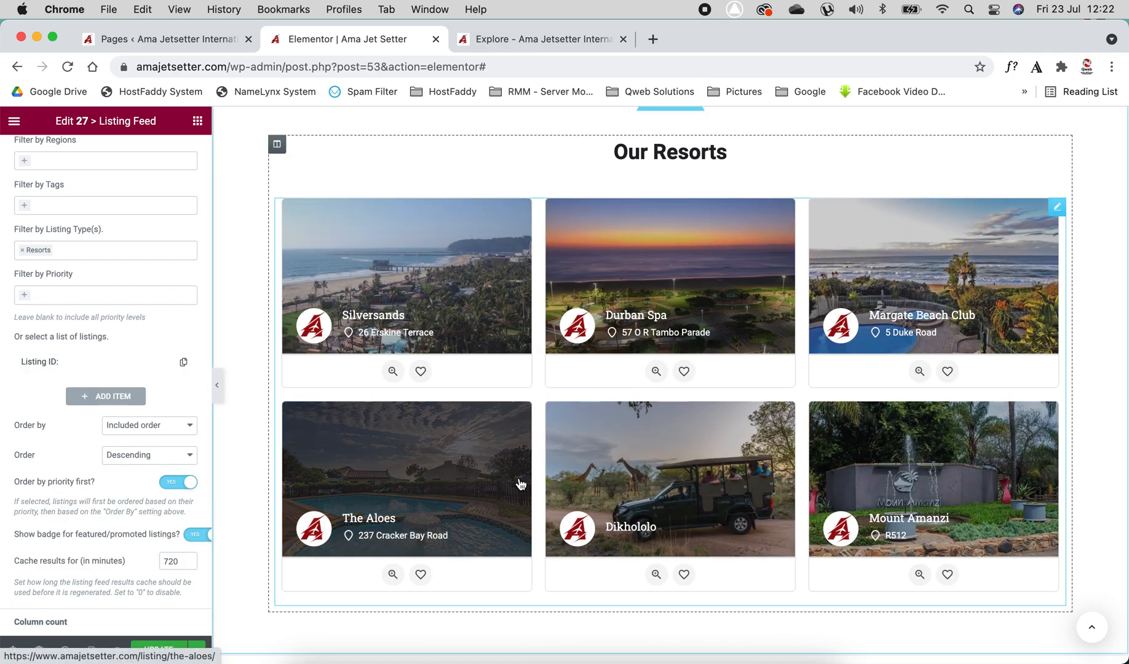
# Try ordering the listing feed by Random, then set the order back to Included order
pyautogui.click(164, 426)
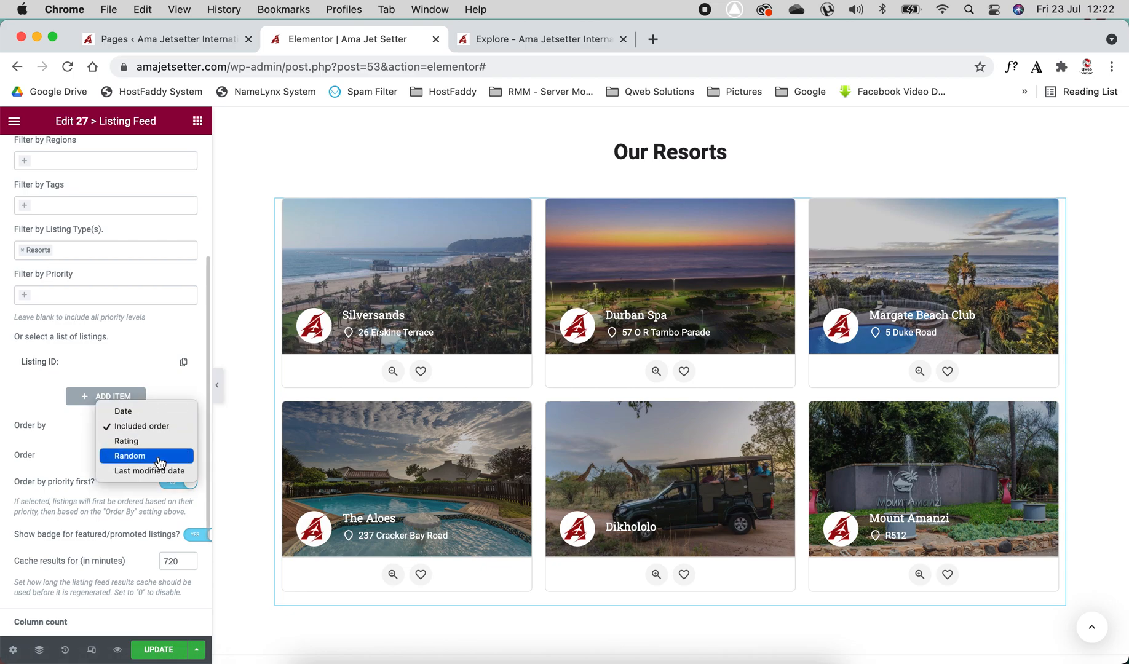
pyautogui.click(159, 457)
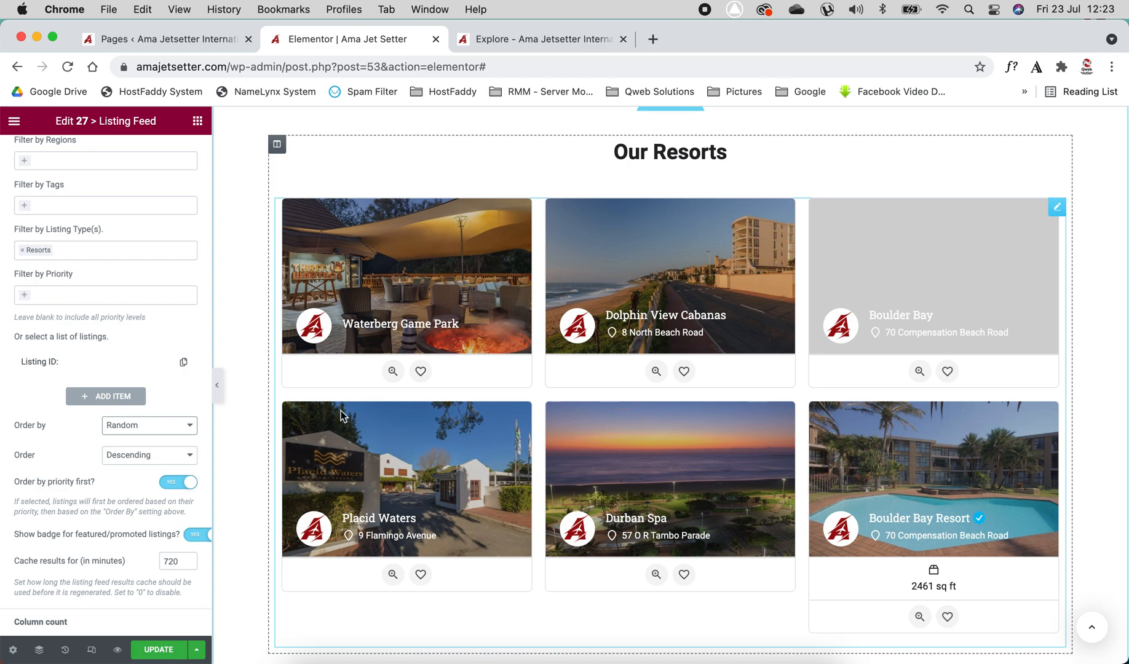
pyautogui.click(149, 456)
pyautogui.click(74, 457)
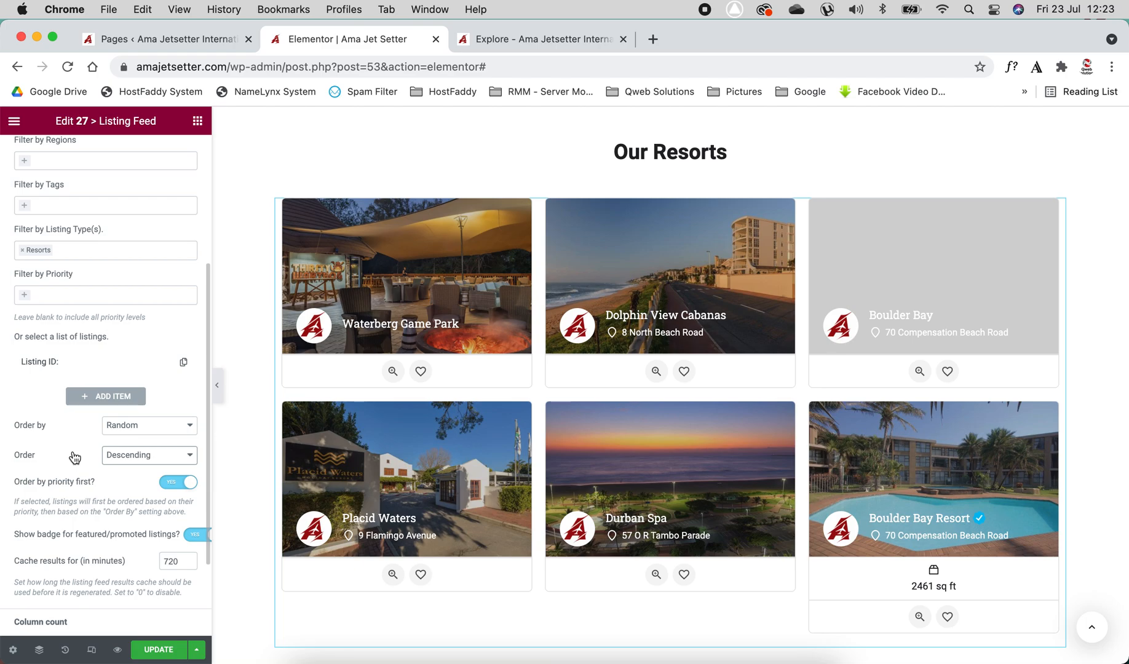
pyautogui.scroll(-2, 72, 451)
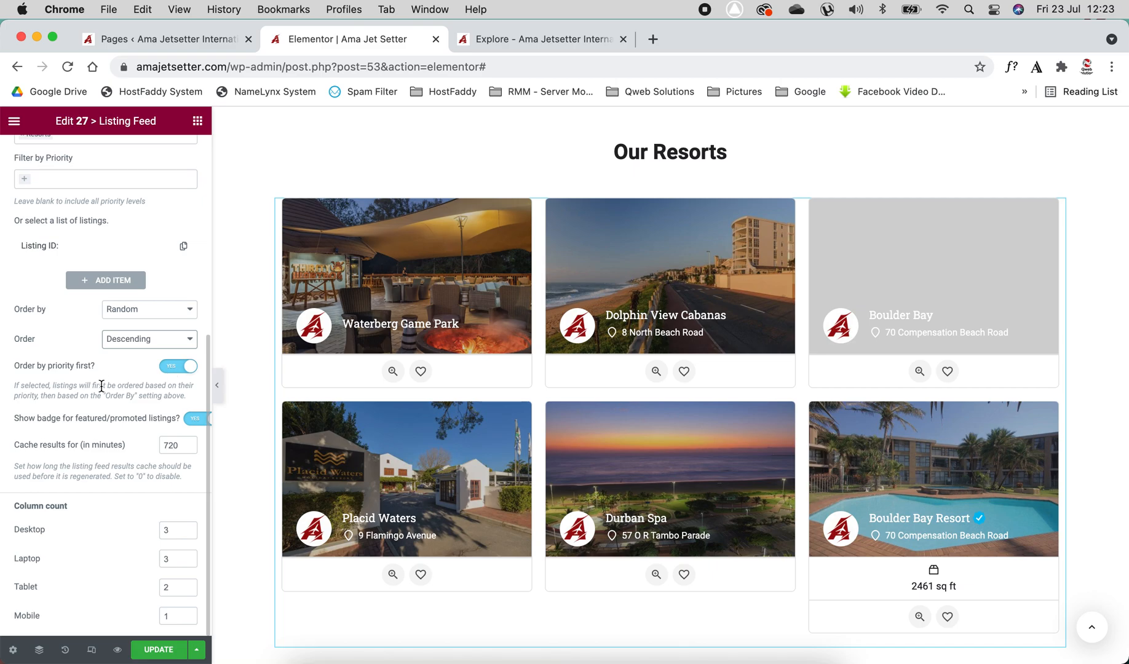
pyautogui.click(156, 309)
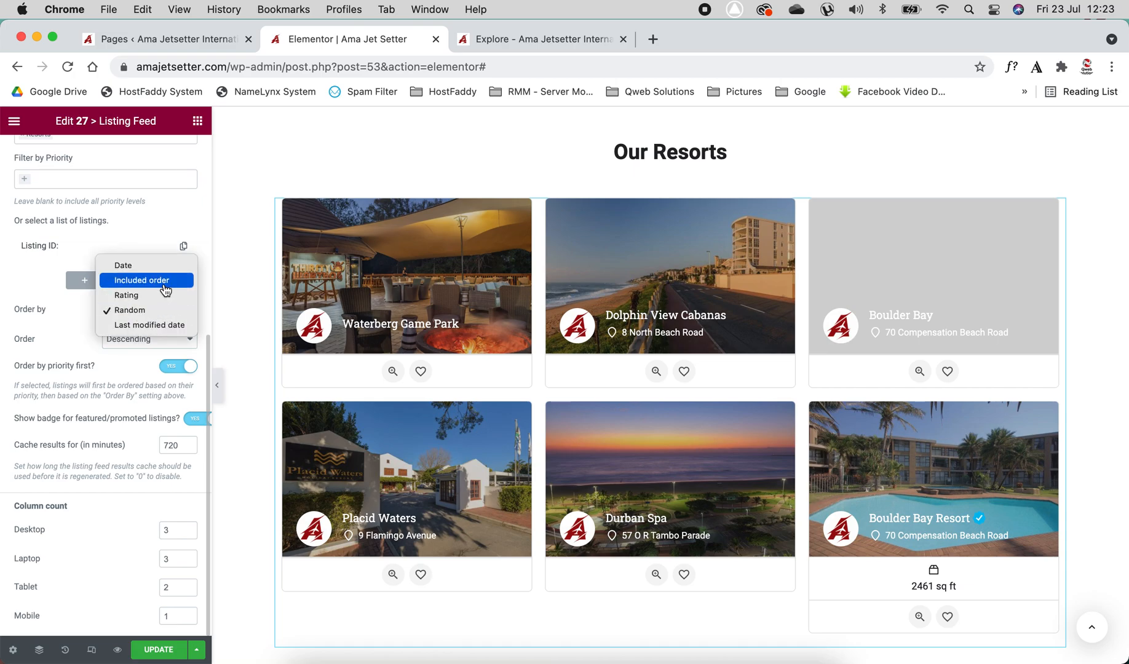
pyautogui.click(166, 290)
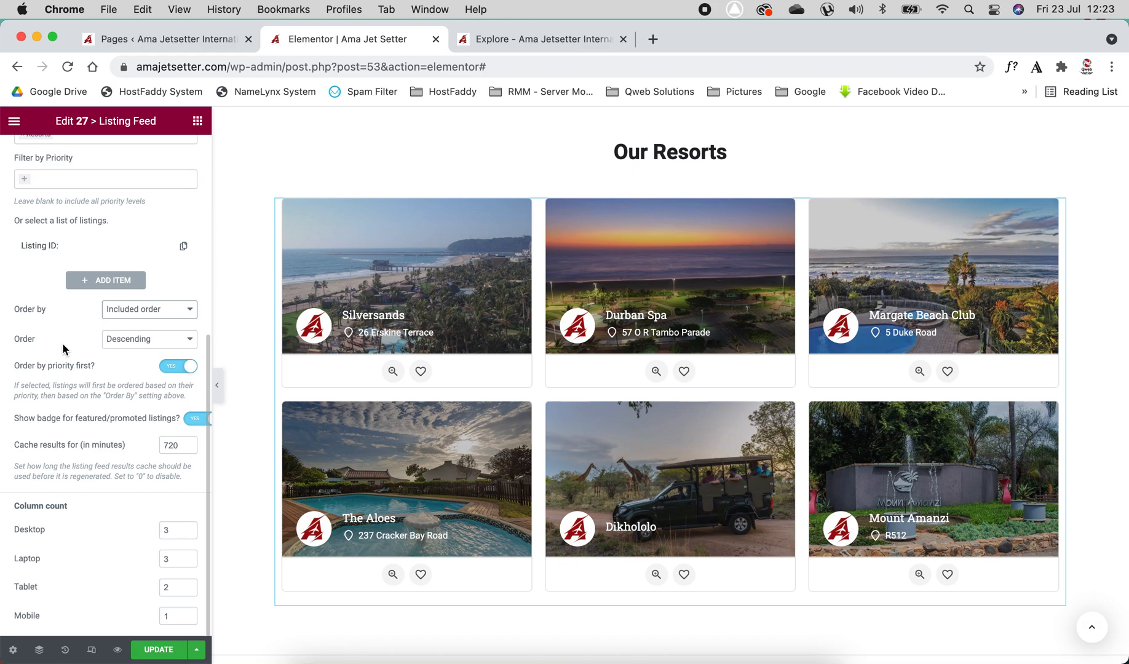
pyautogui.scroll(1, 63, 344)
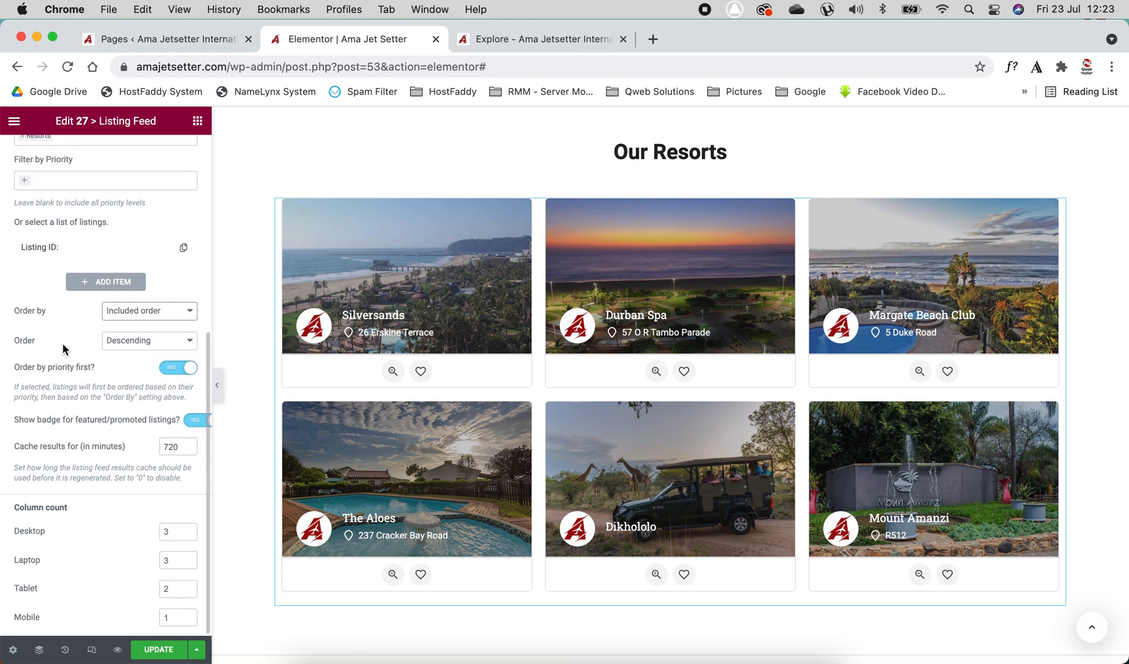
# Preview the listing feed section in mobile responsive mode
pyautogui.scroll(-1, 92, 401)
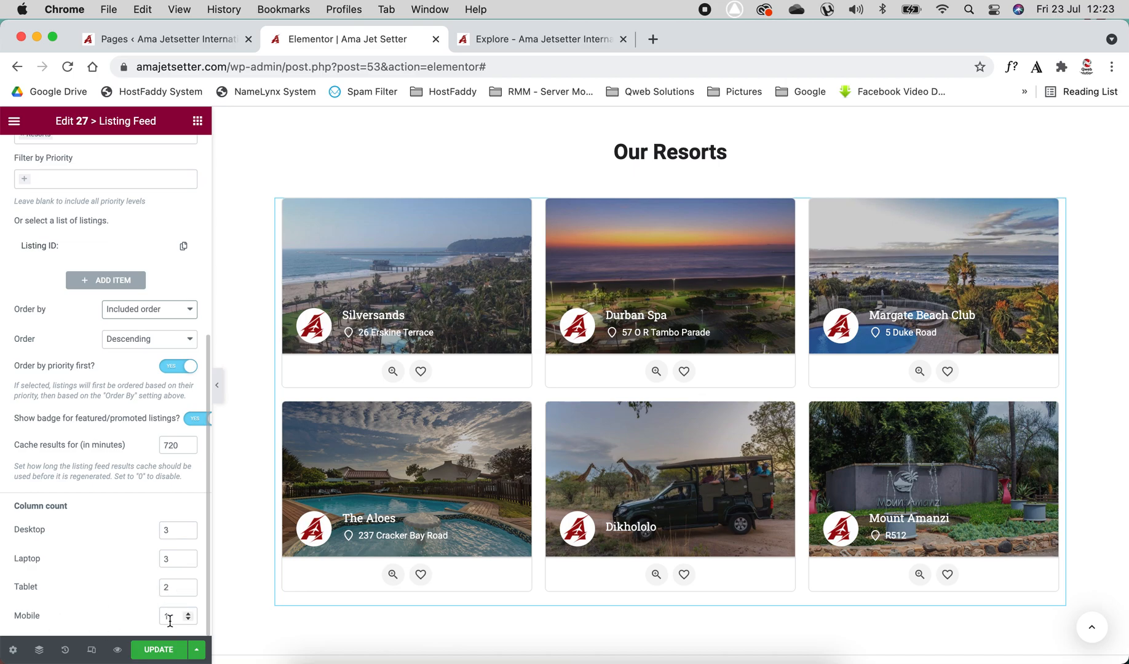
pyautogui.click(92, 651)
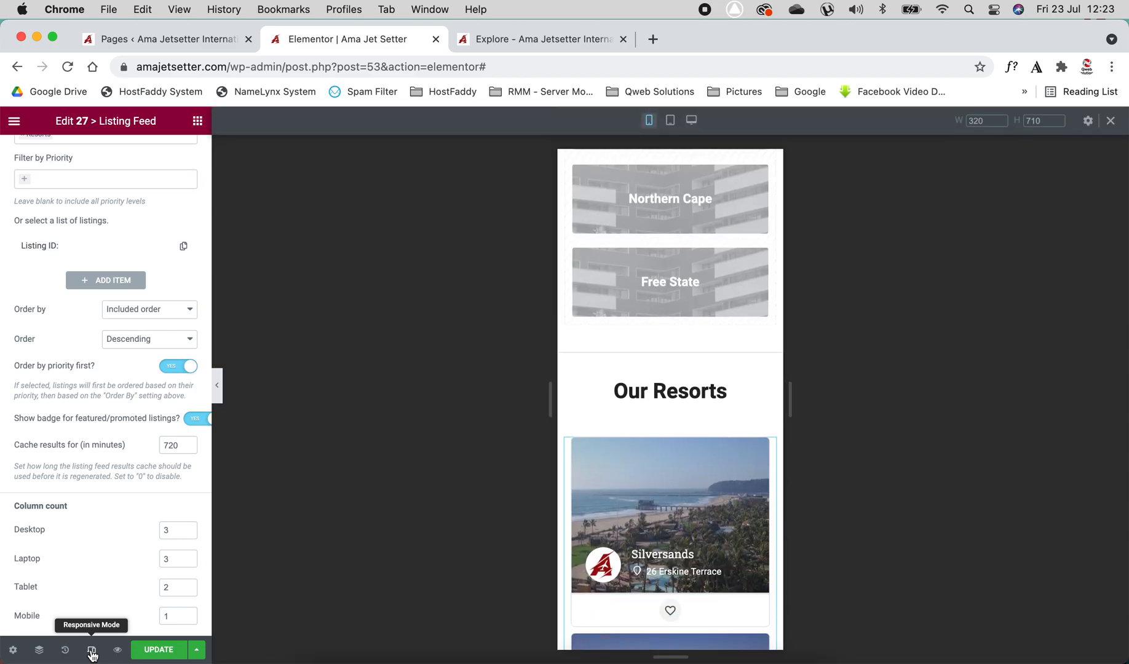
pyautogui.scroll(-5, 708, 492)
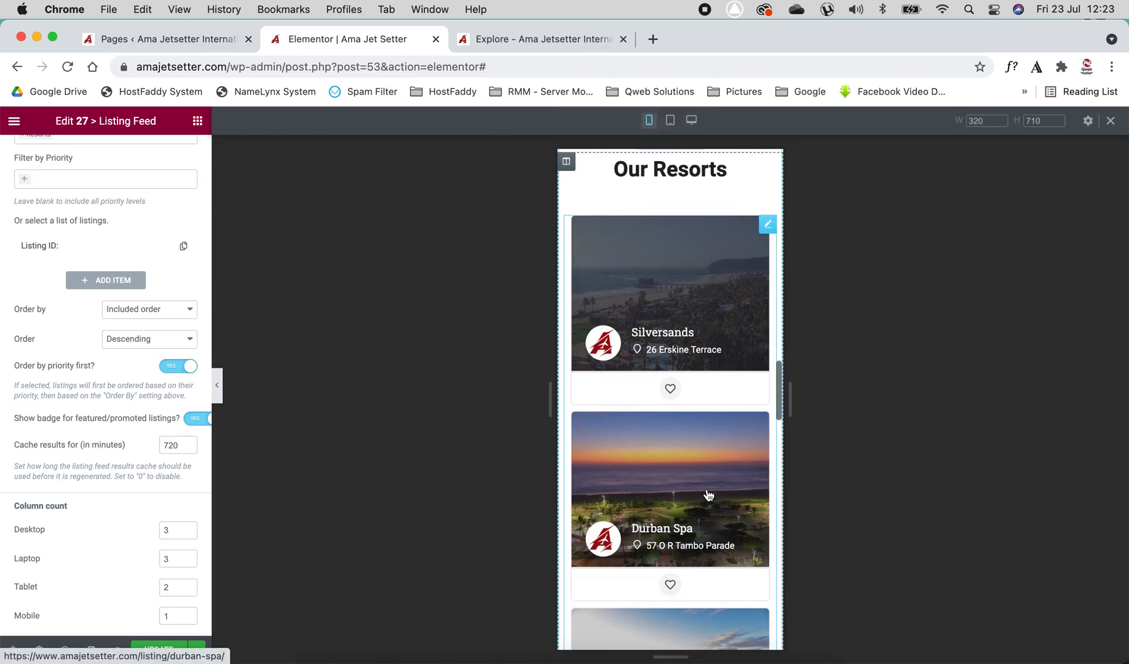
# Try setting the listing feed's mobile column count to 2, then back to 1, and leave responsive mode
pyautogui.click(188, 613)
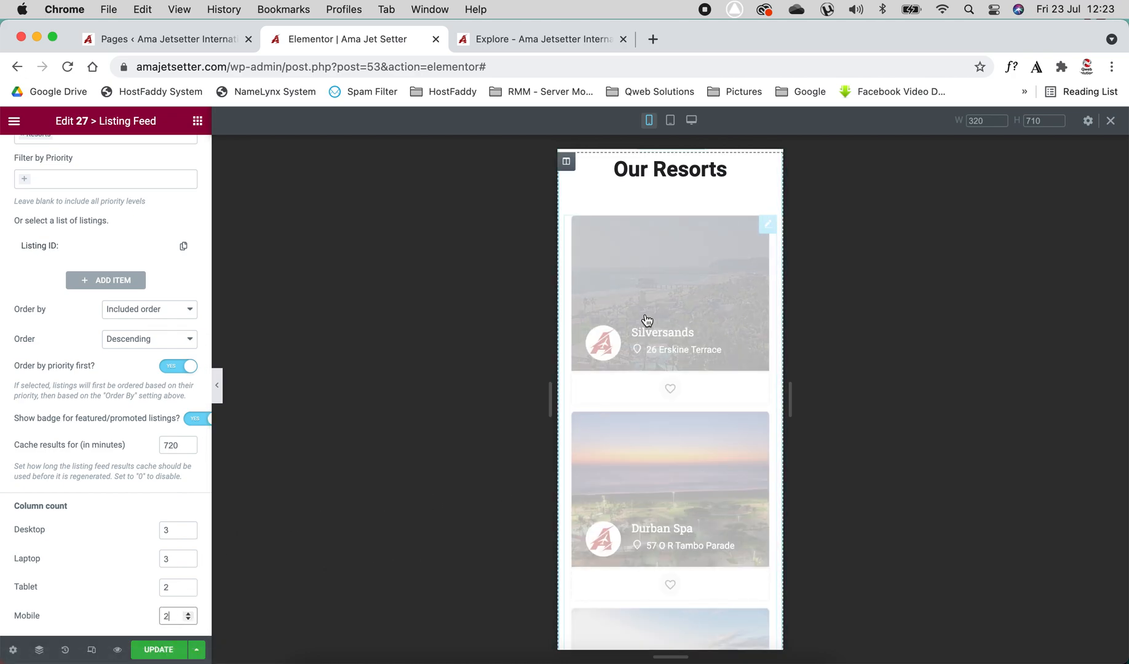
pyautogui.click(190, 620)
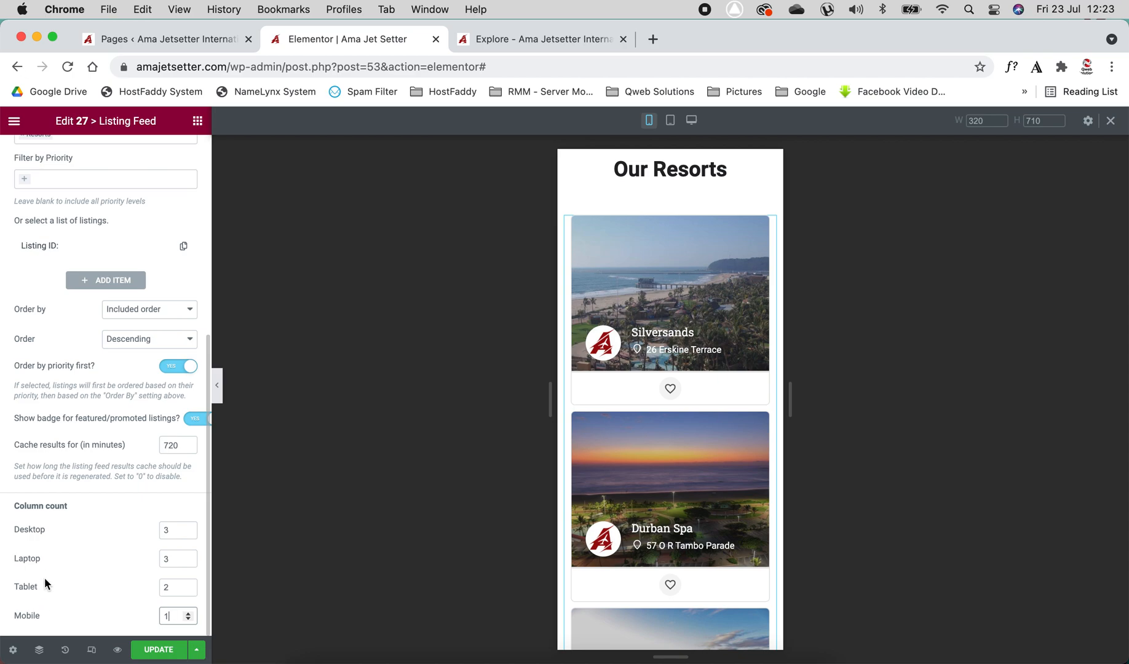
pyautogui.click(92, 651)
pyautogui.scroll(5, 503, 360)
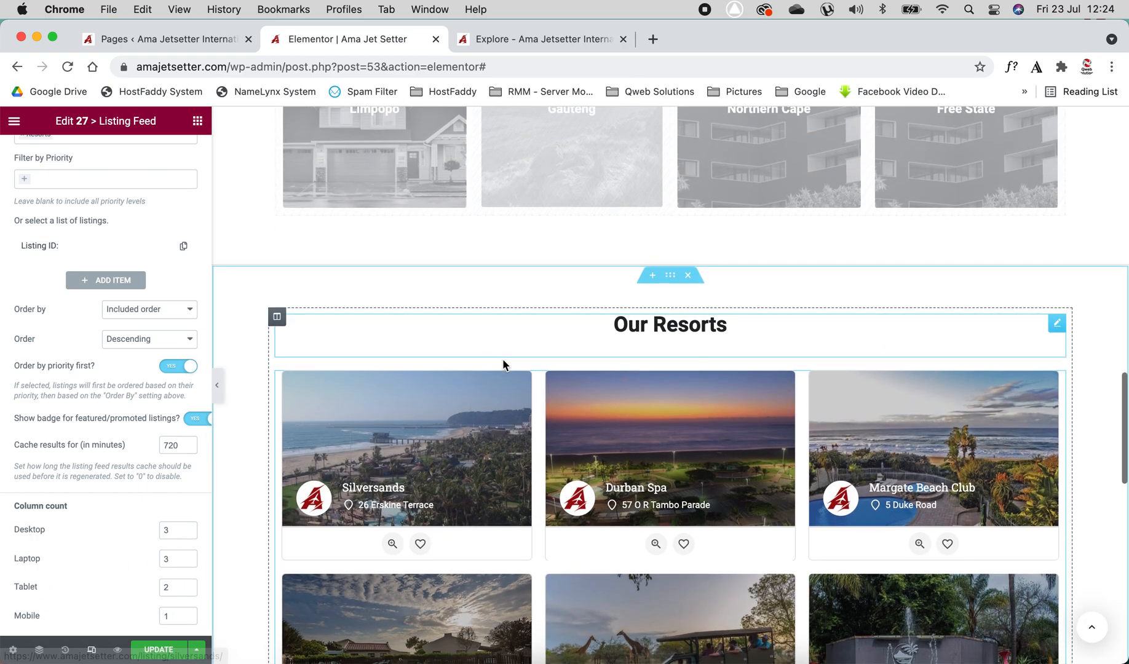
# Remove the profile image from each of the three testimonials in the testimonials section
pyautogui.scroll(-4, 503, 359)
pyautogui.scroll(-8, 504, 364)
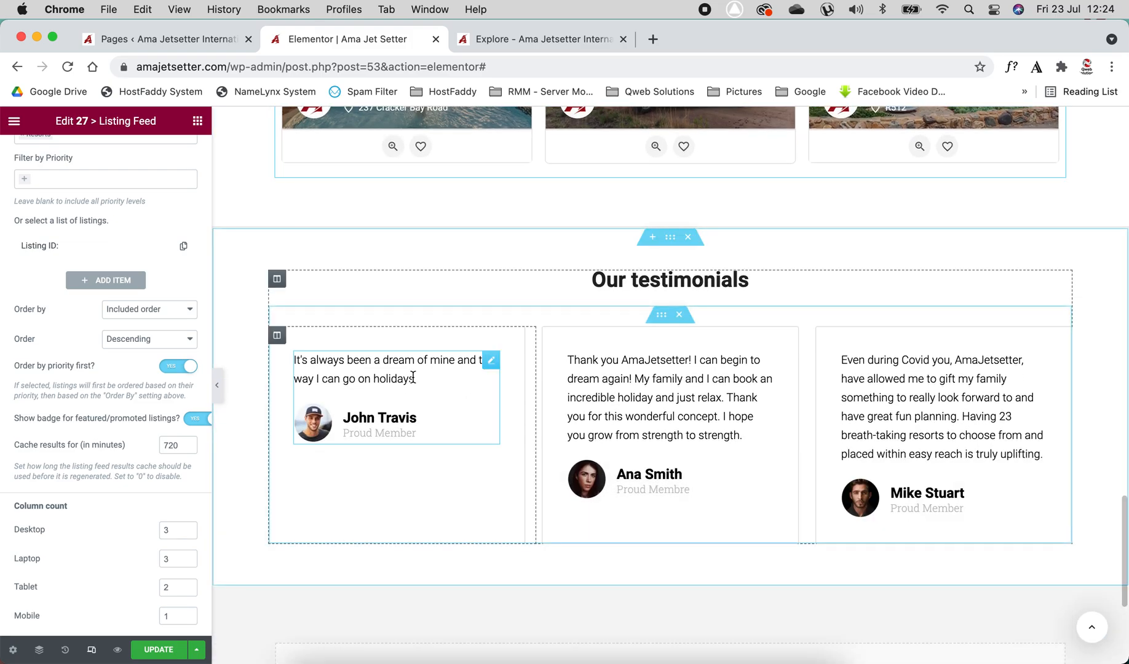
pyautogui.scroll(4, 456, 394)
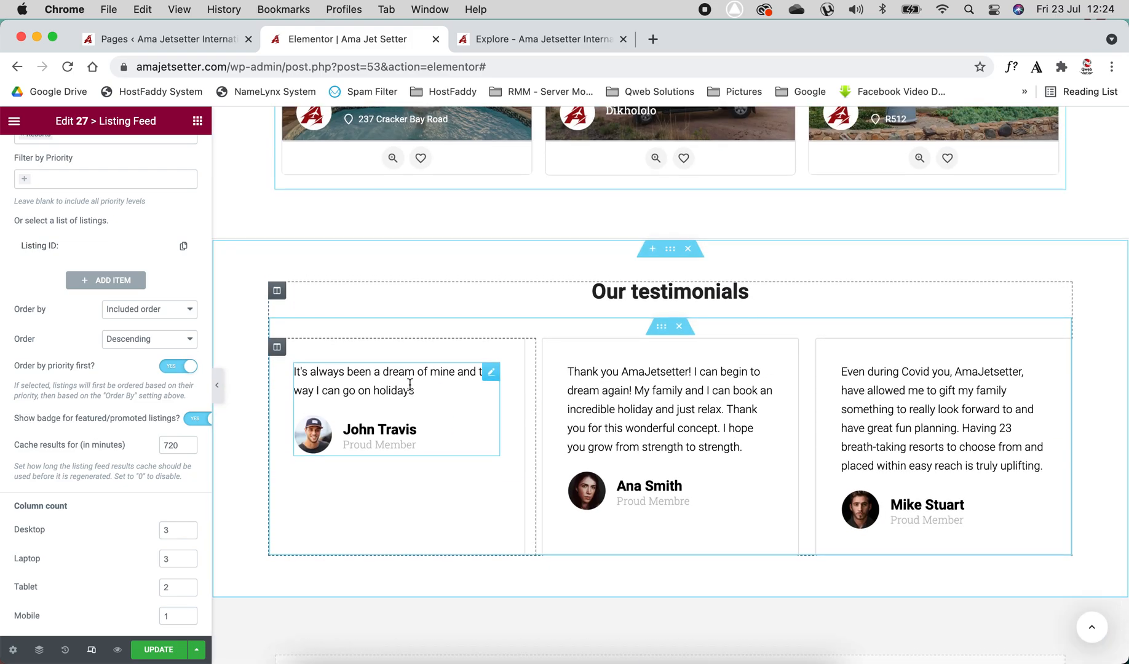
pyautogui.click(410, 385)
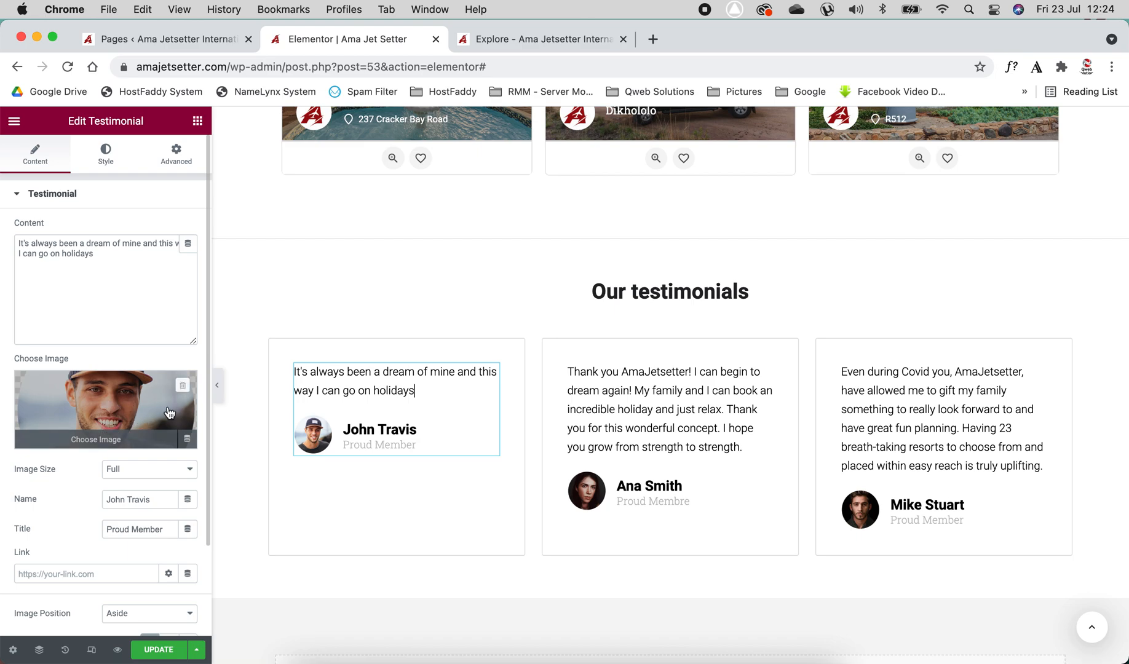
pyautogui.click(183, 386)
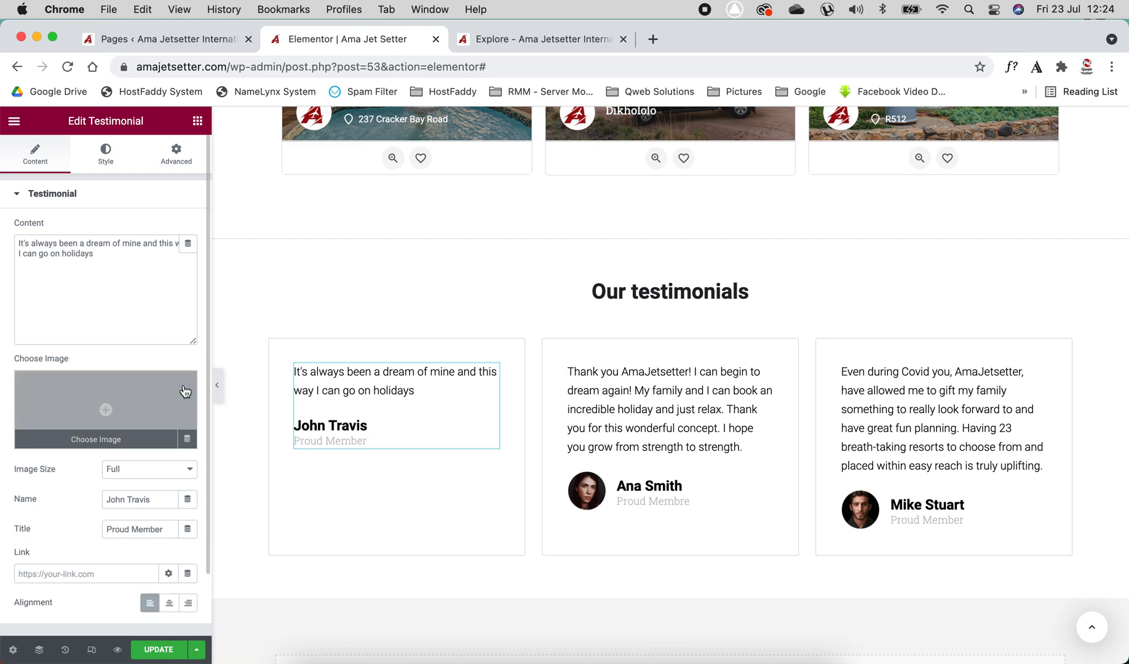
pyautogui.click(732, 490)
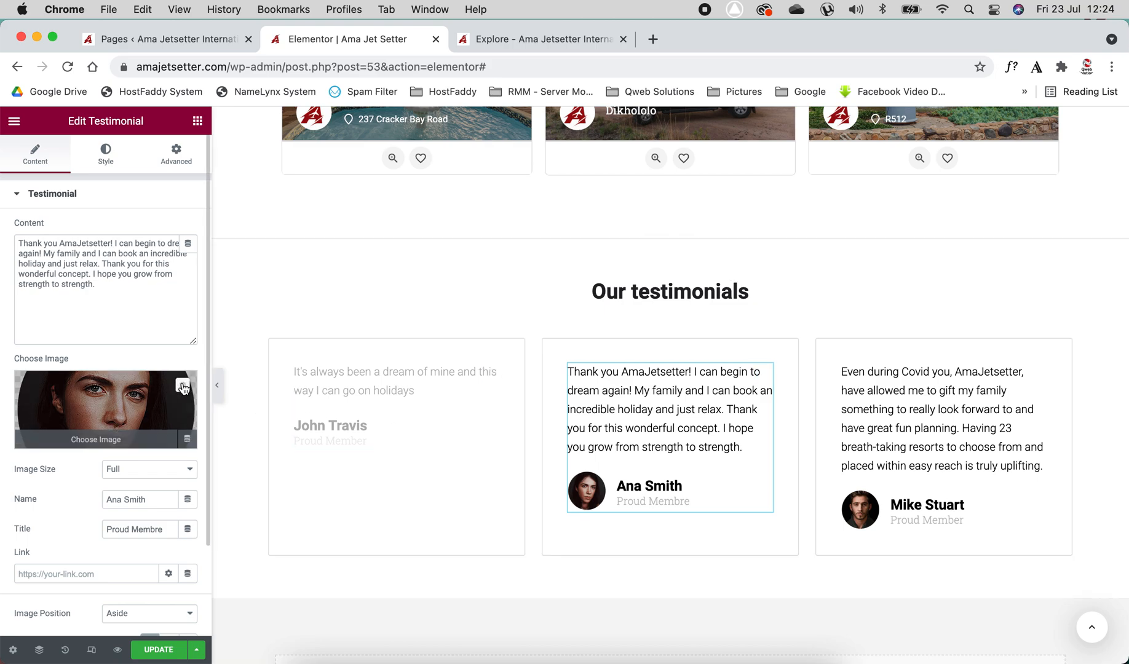
pyautogui.click(184, 387)
pyautogui.click(941, 418)
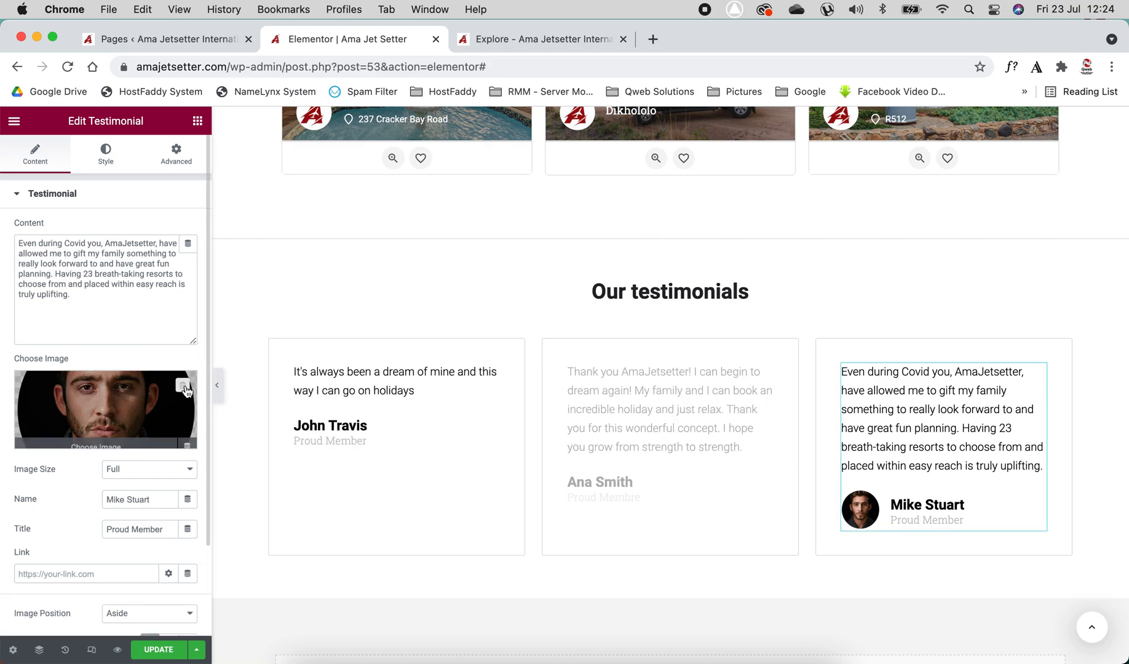
pyautogui.click(185, 388)
pyautogui.click(620, 500)
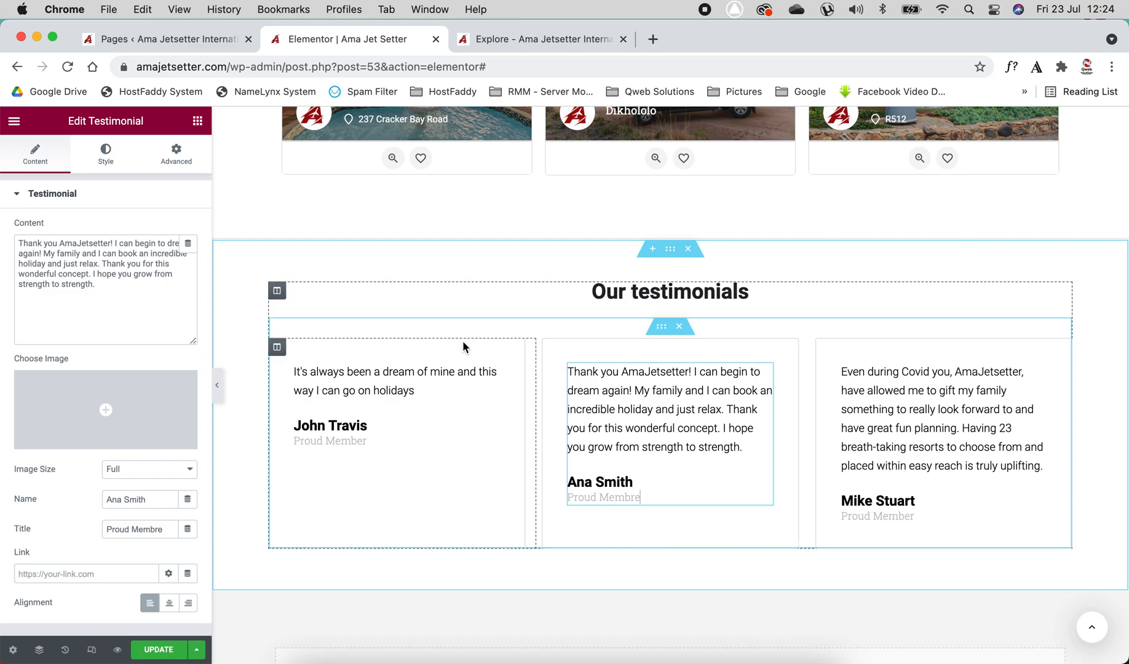
pyautogui.click(653, 392)
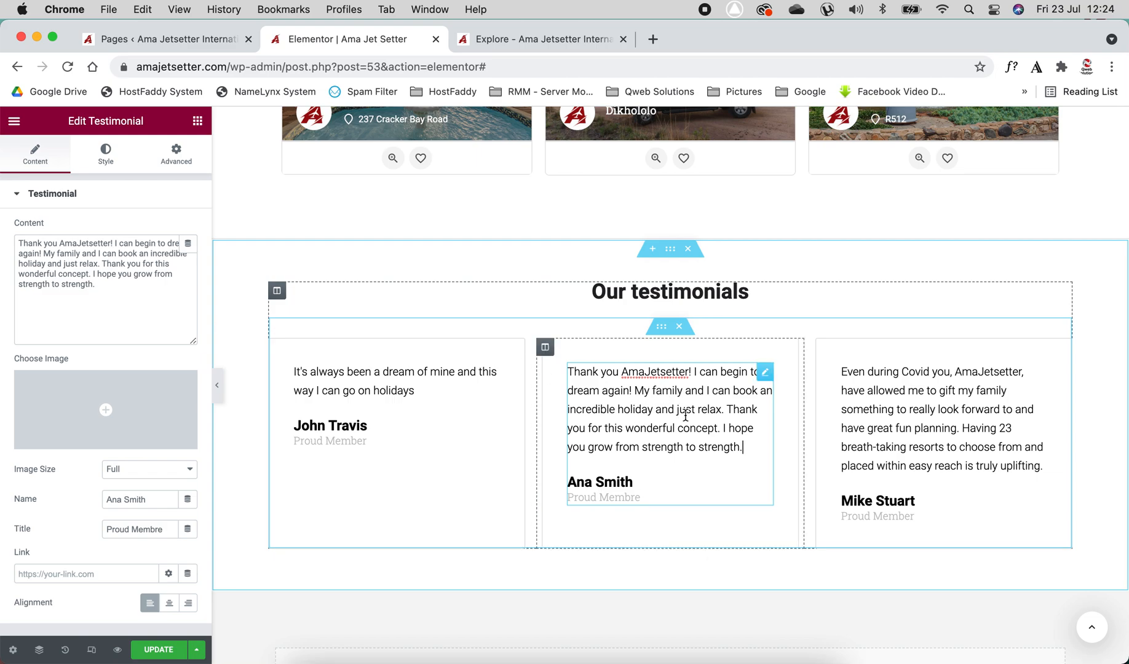
pyautogui.write('ther')
pyautogui.press('BackSpace')
pyautogui.press('BackSpace')
pyautogui.press('BackSpace')
pyautogui.press('BackSpace')
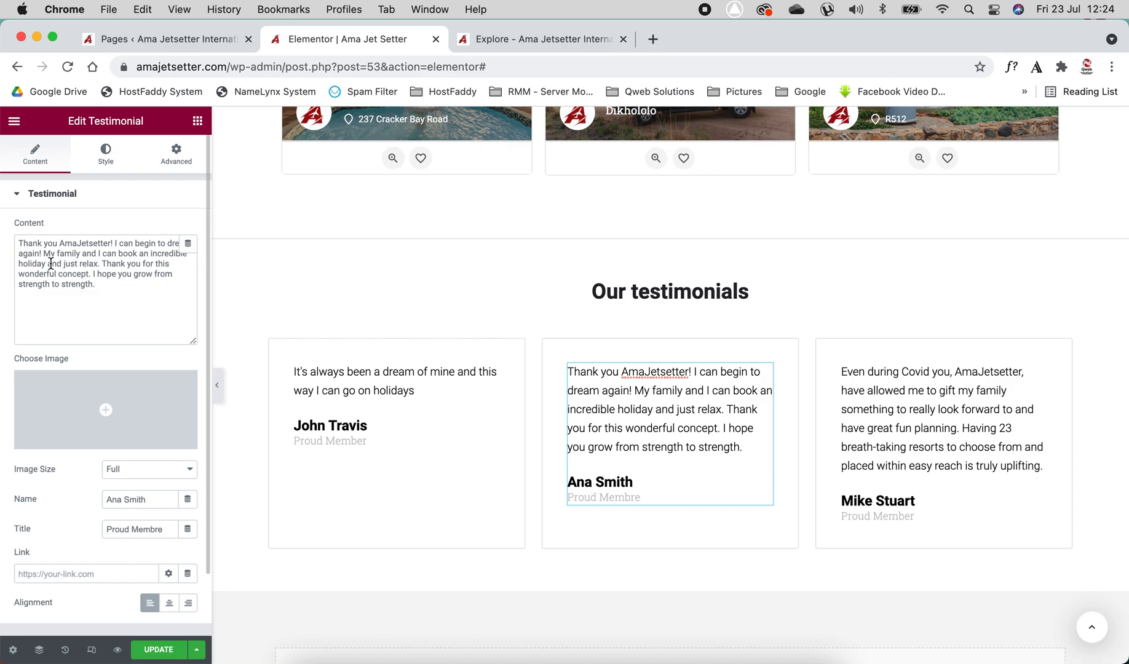
pyautogui.moveTo(19, 243); pyautogui.dragTo(106, 286)
pyautogui.click(104, 284)
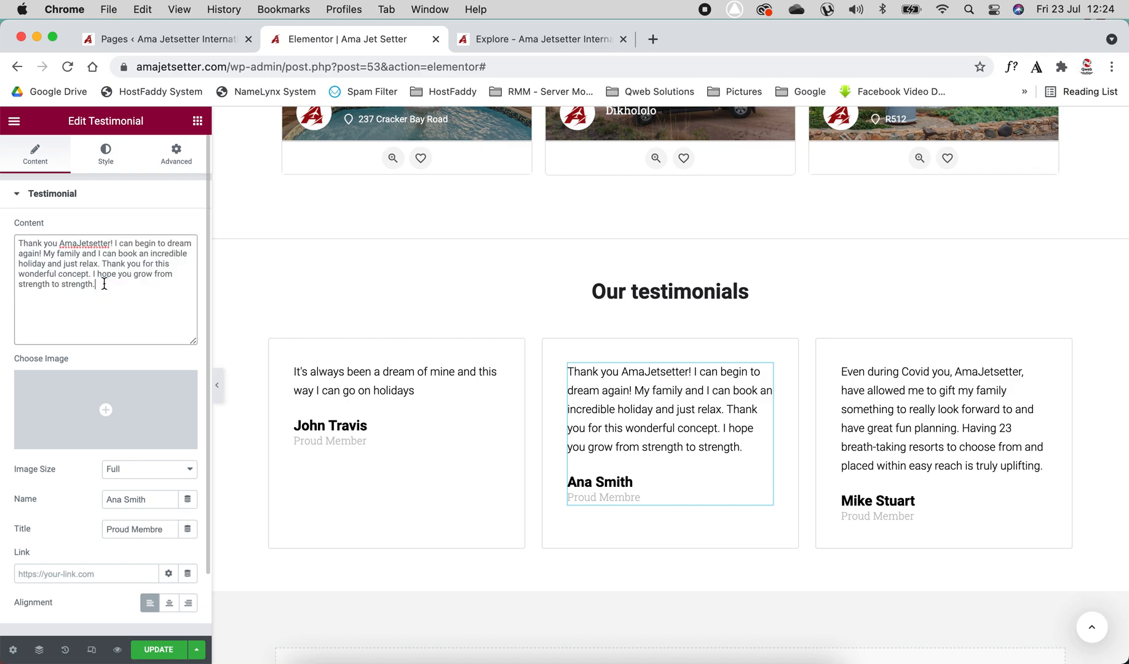
# Correct the second testimonial's title to "Proud Member"
pyautogui.moveTo(48, 401)
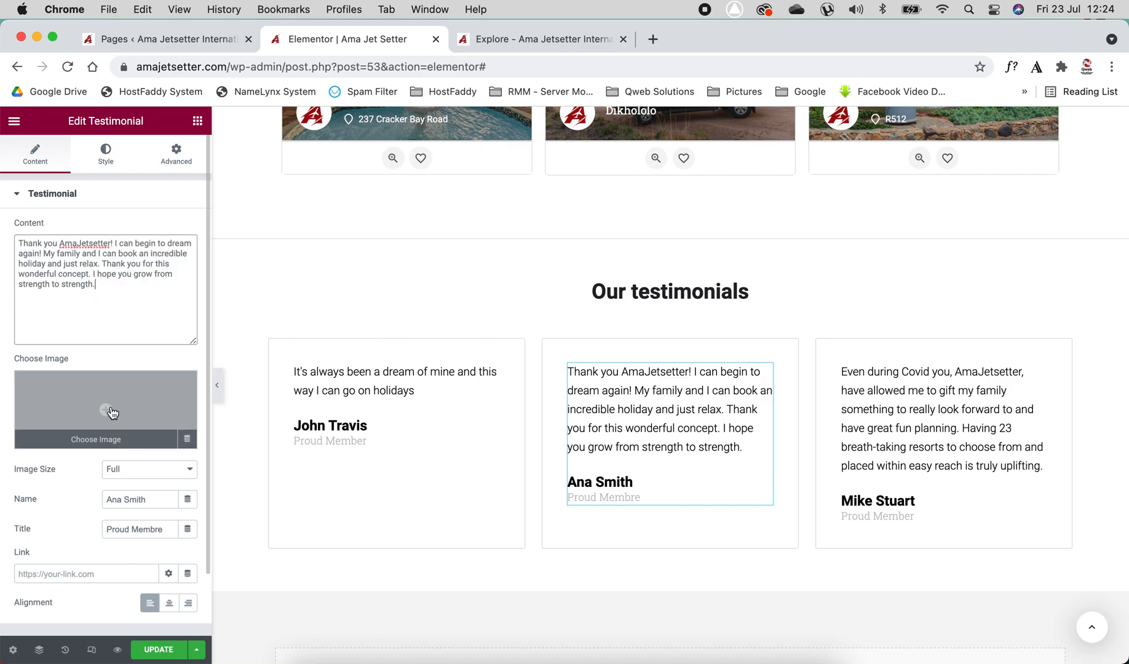
pyautogui.click(121, 473)
pyautogui.click(121, 472)
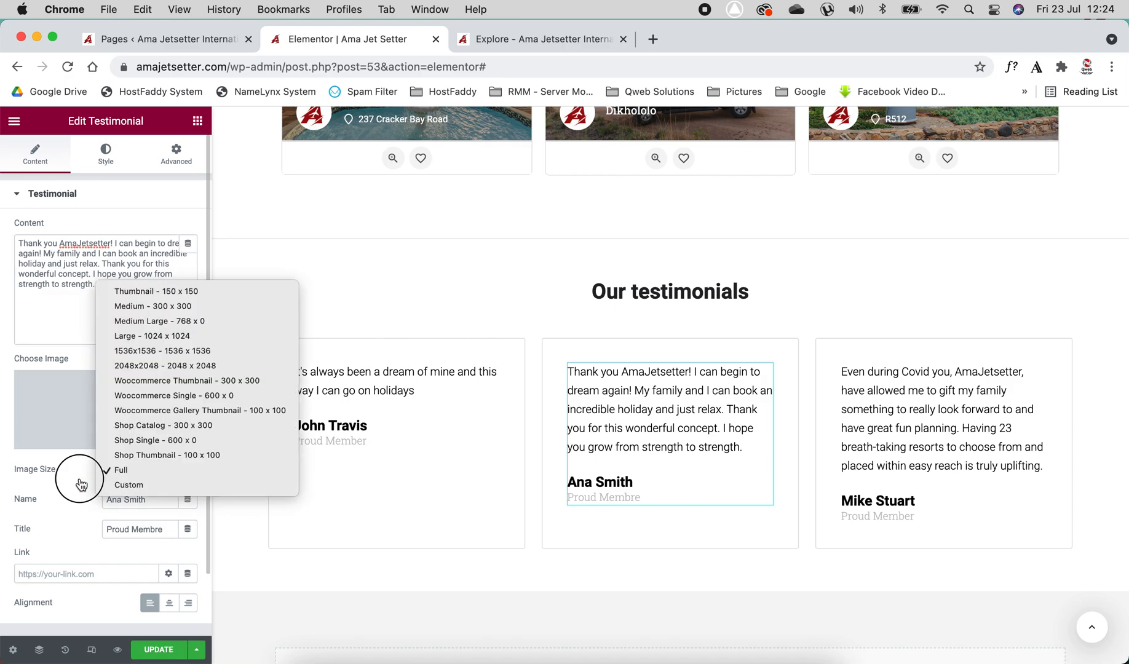
pyautogui.click(147, 503)
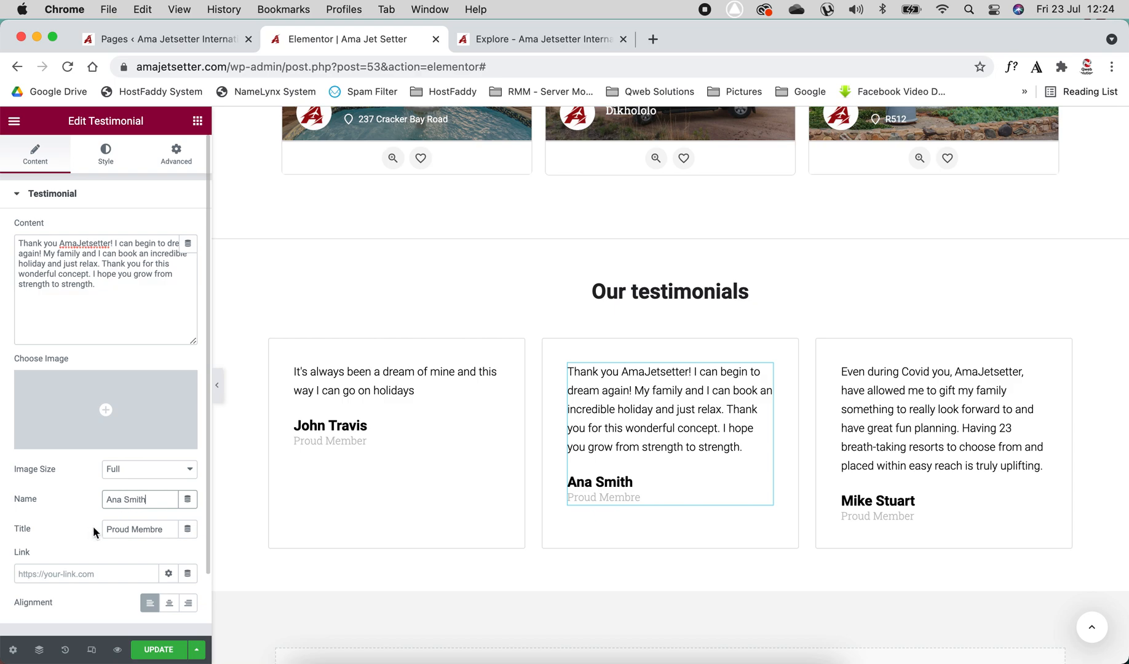
pyautogui.click(166, 529)
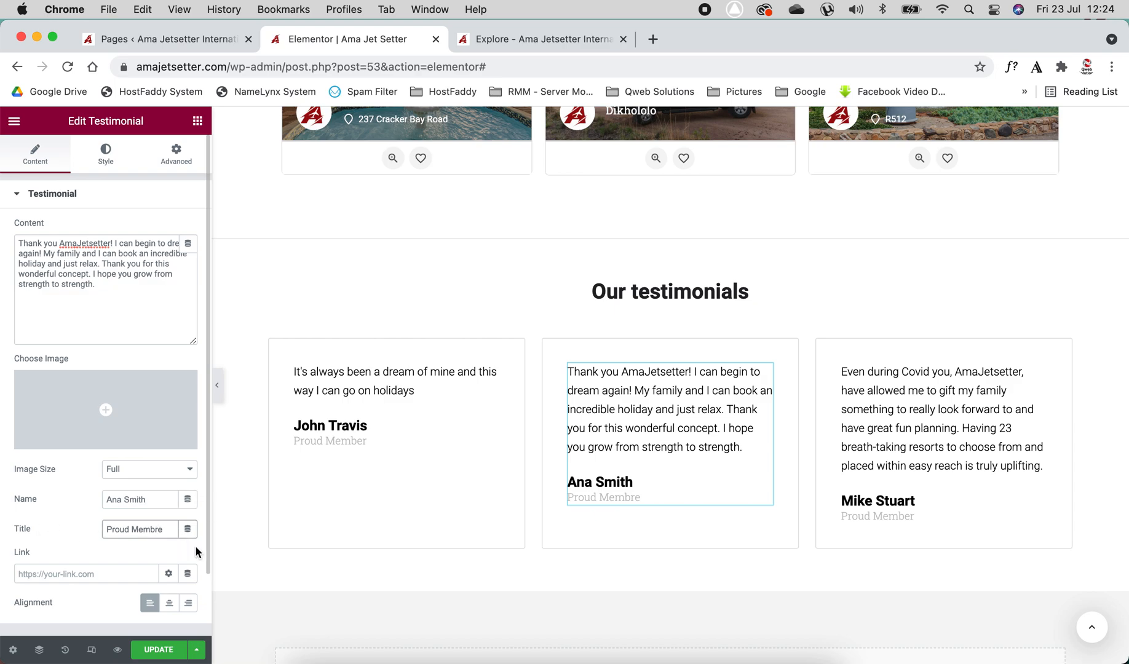
pyautogui.press('BackSpace')
pyautogui.press('BackSpace')
pyautogui.write('er')
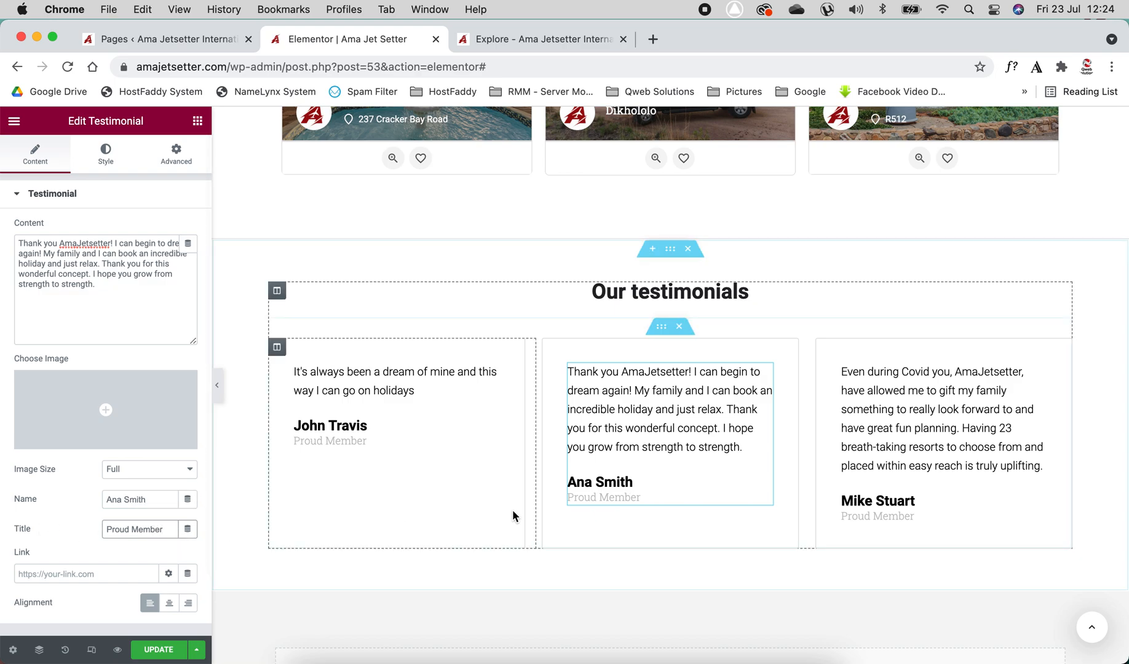
# Examine the second testimonial's content, name, title and link fields
pyautogui.scroll(-2, 58, 537)
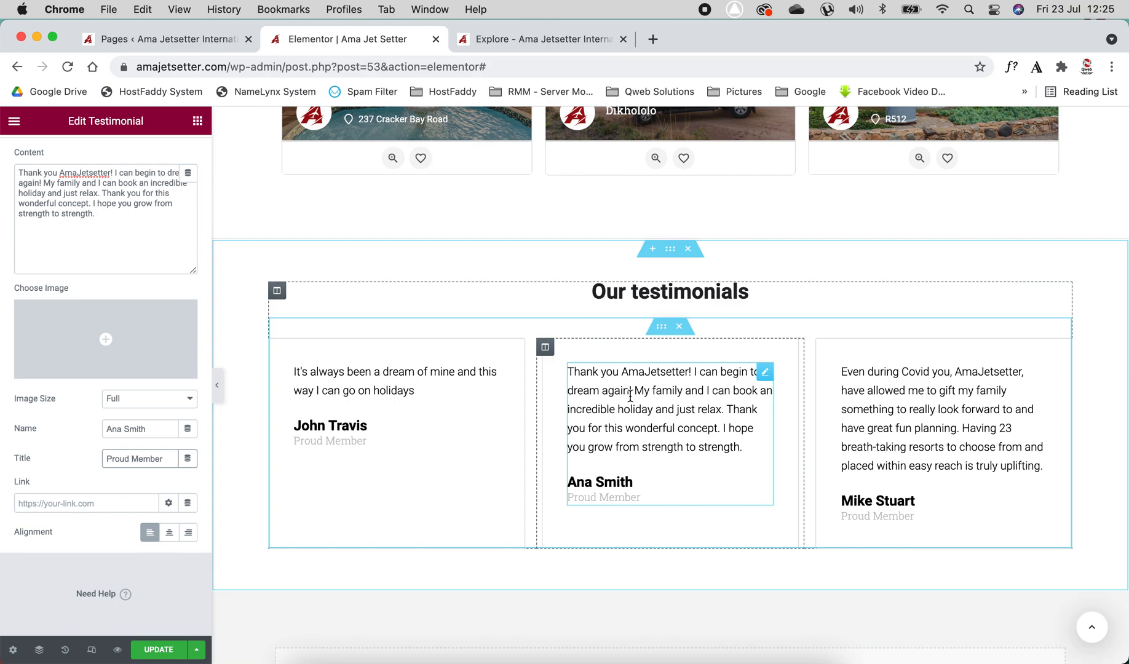
pyautogui.moveTo(157, 218); pyautogui.dragTo(18, 183)
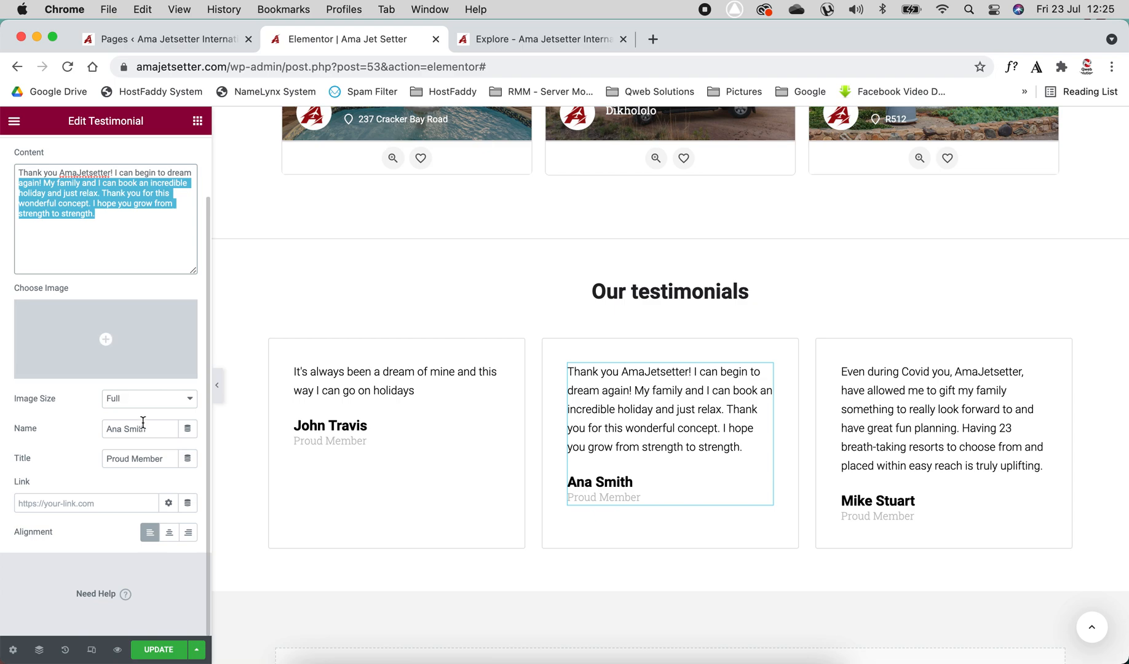
pyautogui.moveTo(145, 428); pyautogui.dragTo(105, 429)
pyautogui.moveTo(169, 460); pyautogui.dragTo(85, 461)
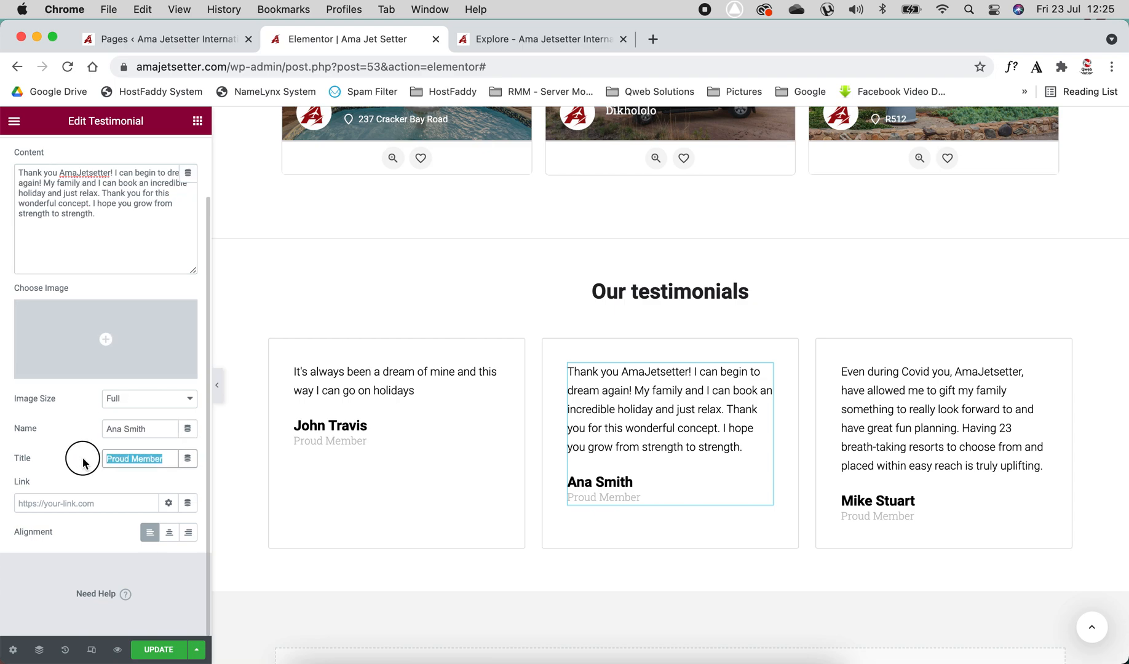
pyautogui.click(71, 506)
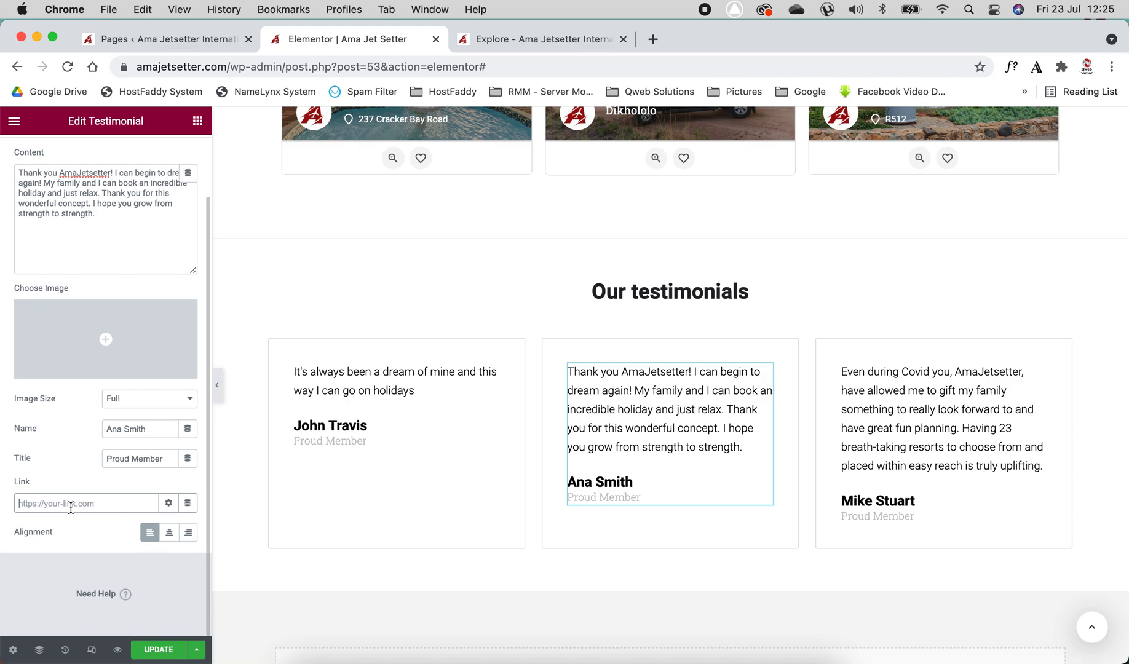
# Add a new two-column section in the empty area below the testimonials
pyautogui.scroll(-5, 423, 462)
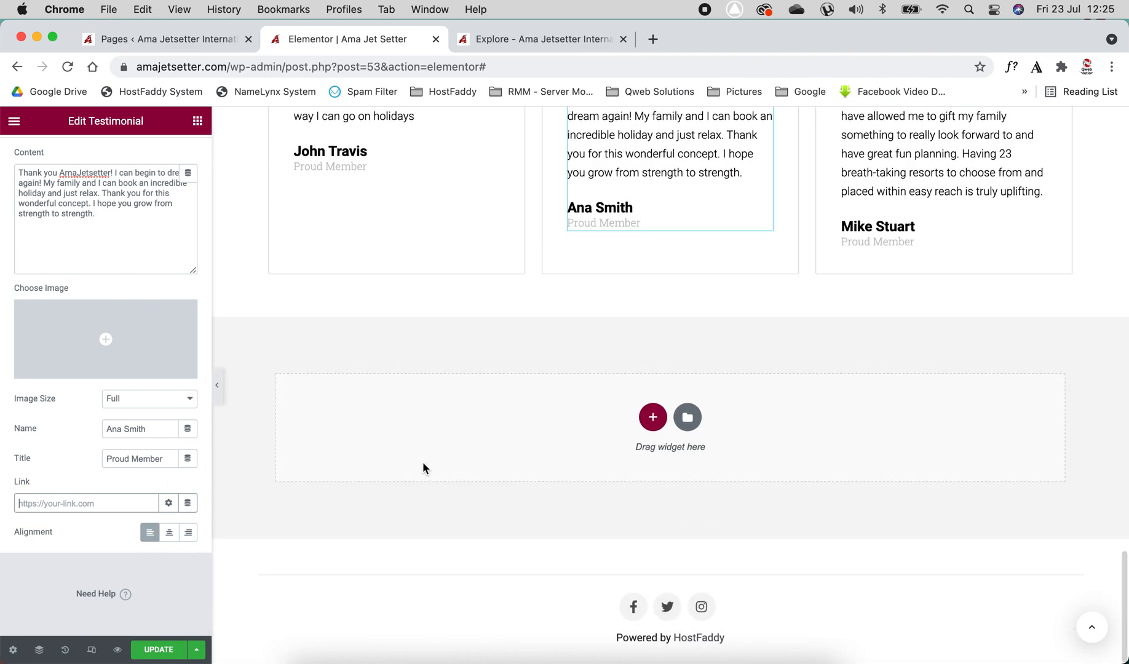
pyautogui.click(198, 120)
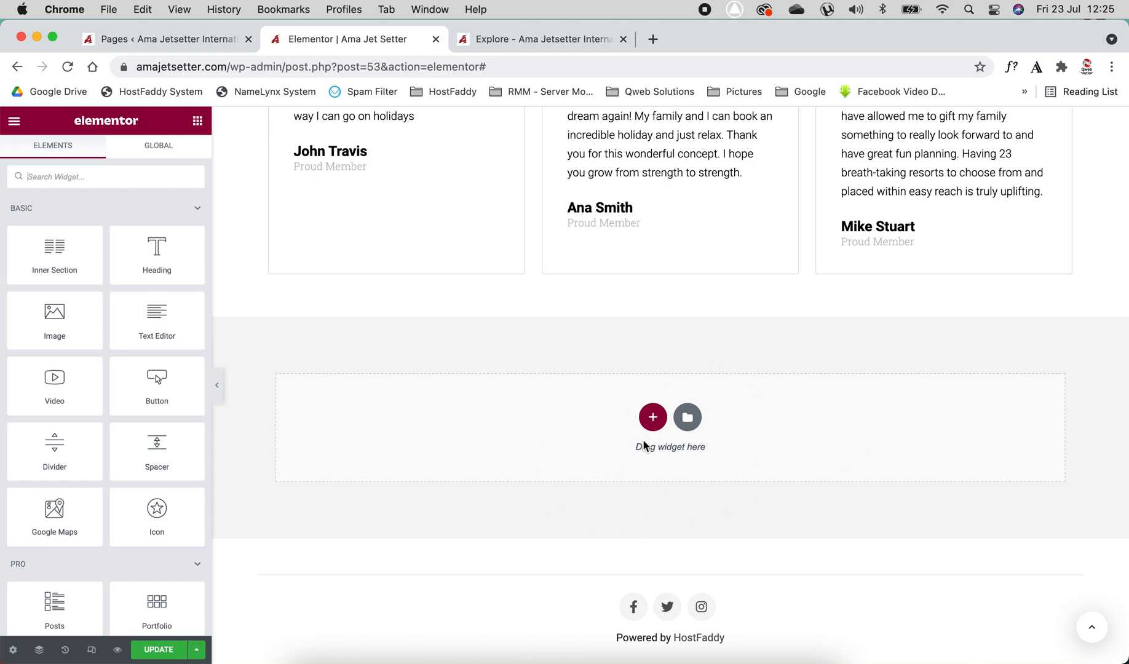
pyautogui.click(654, 419)
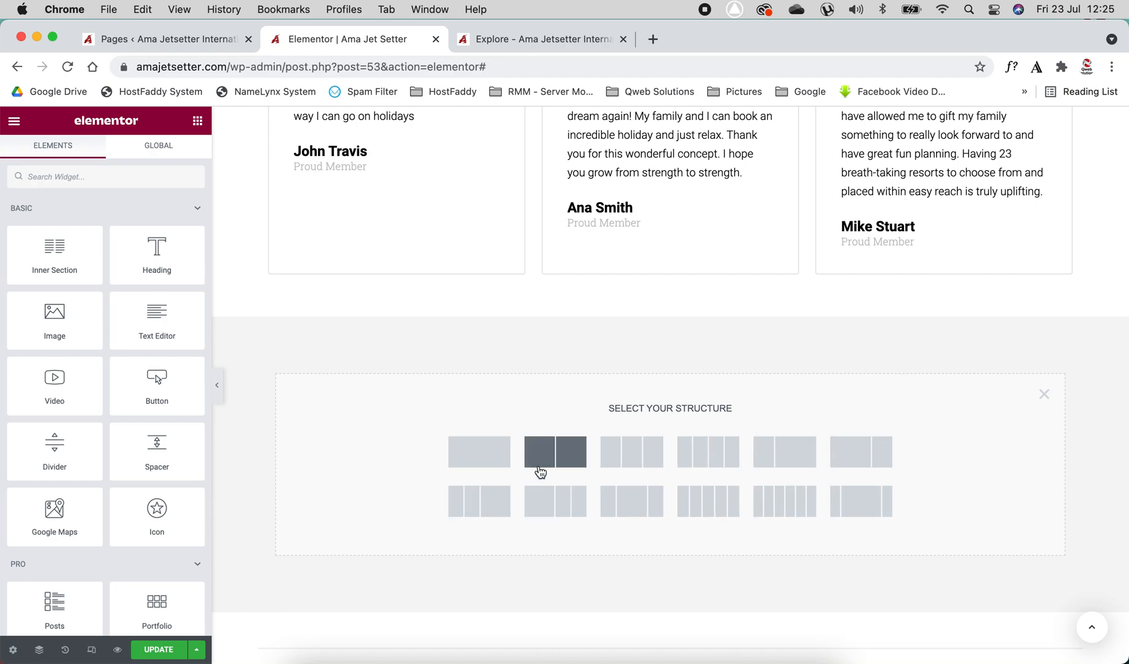
pyautogui.click(541, 470)
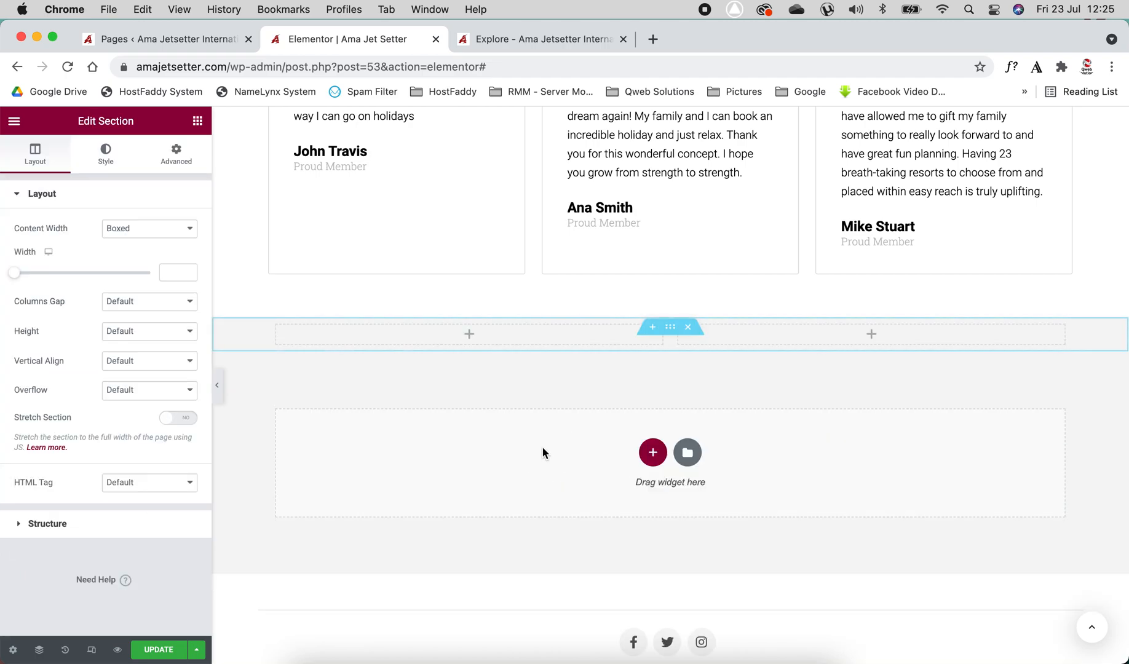
# Try placing an Image widget in the new section's left column, then delete it
pyautogui.click(197, 121)
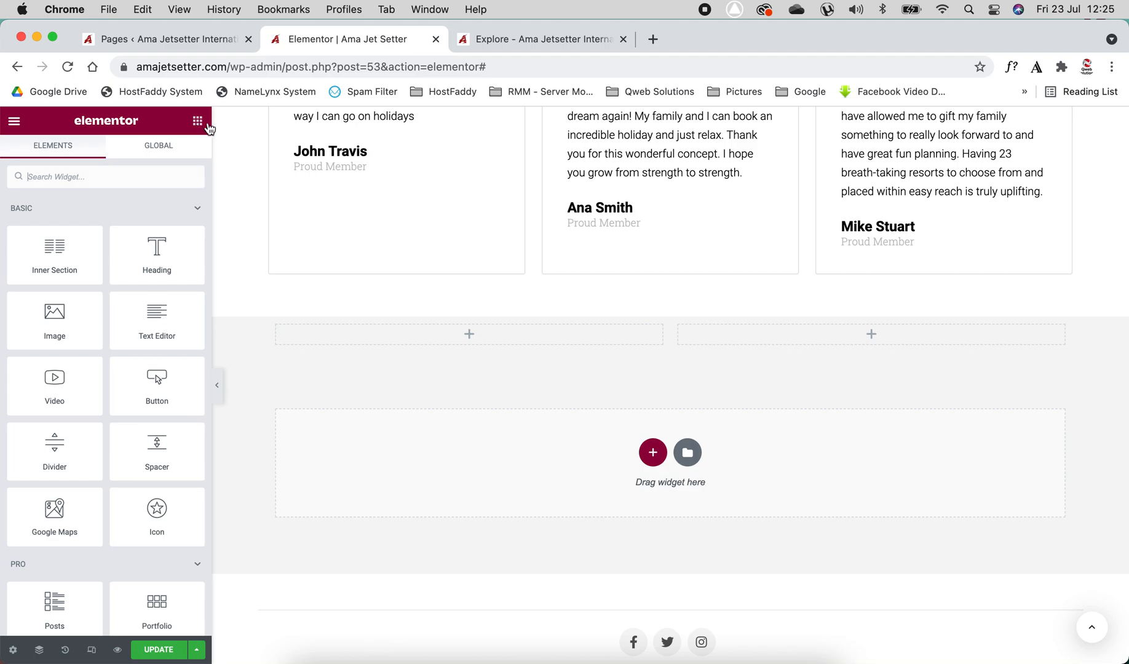
pyautogui.scroll(-5, 74, 360)
pyautogui.scroll(5, 74, 360)
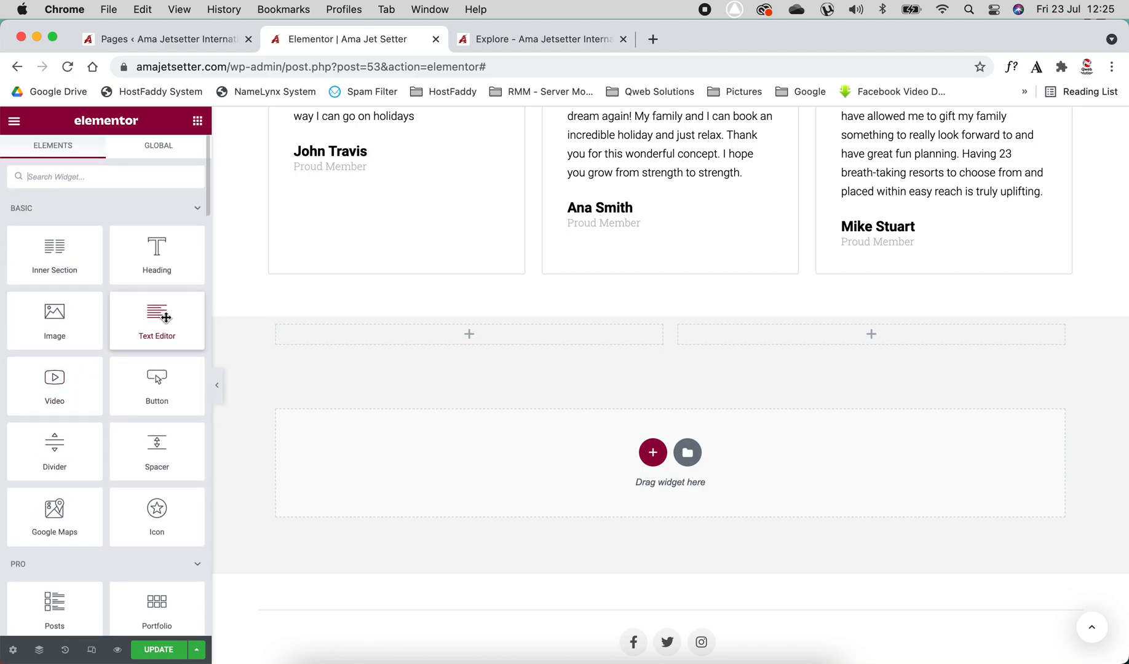
pyautogui.moveTo(51, 321); pyautogui.dragTo(439, 331)
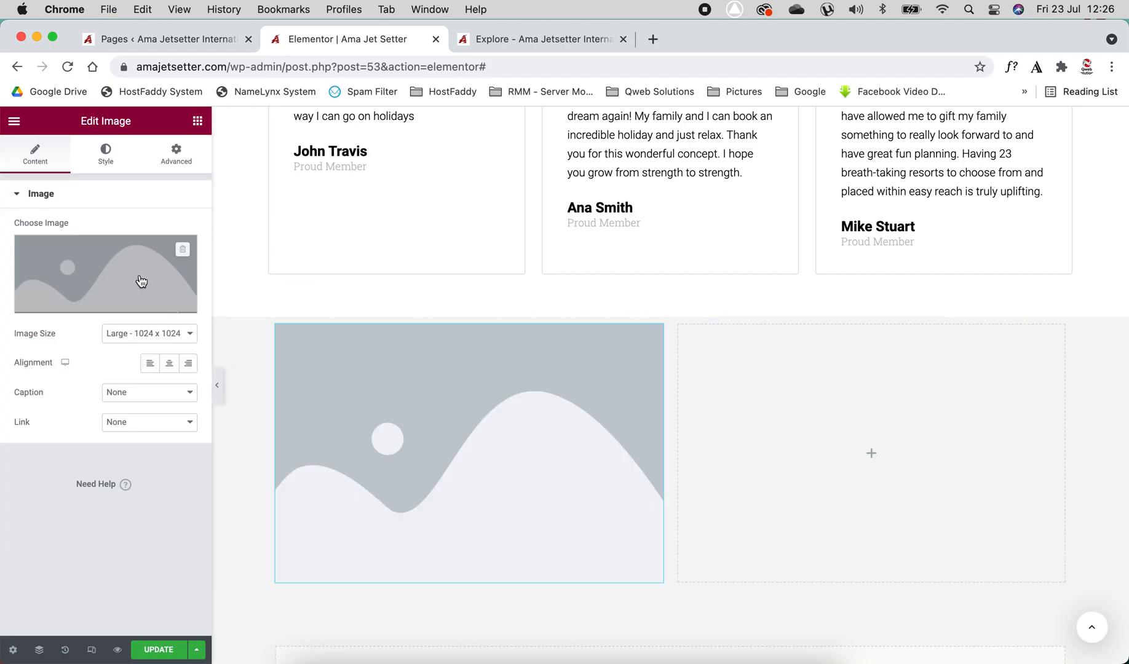
pyautogui.moveTo(141, 280)
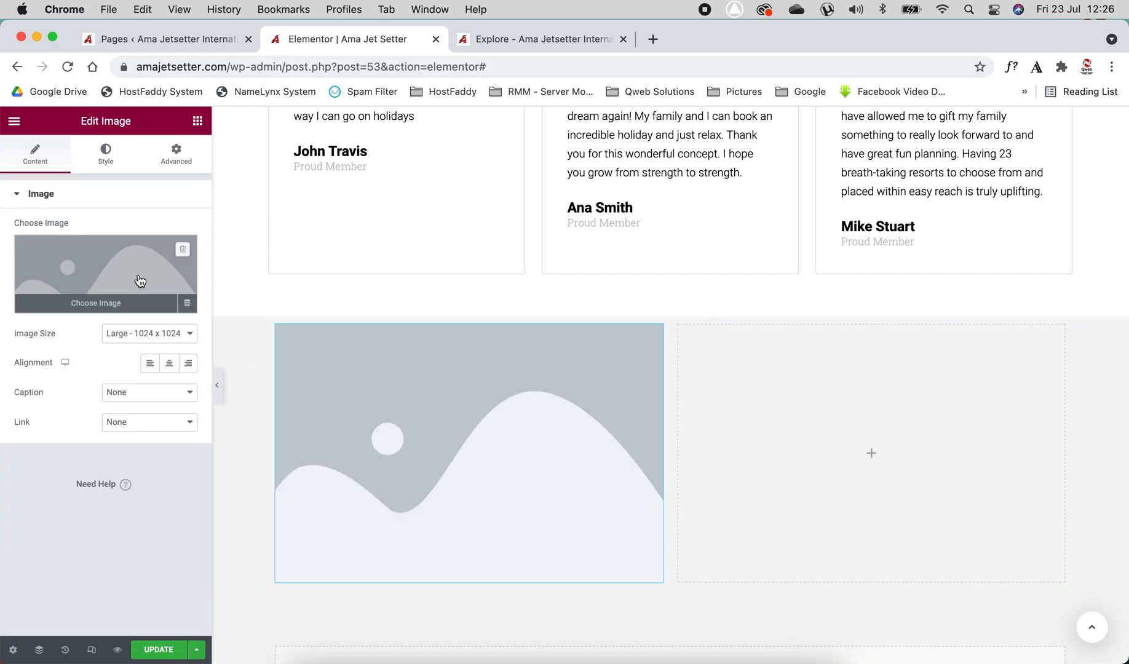
pyautogui.rightClick(445, 423)
pyautogui.click(470, 625)
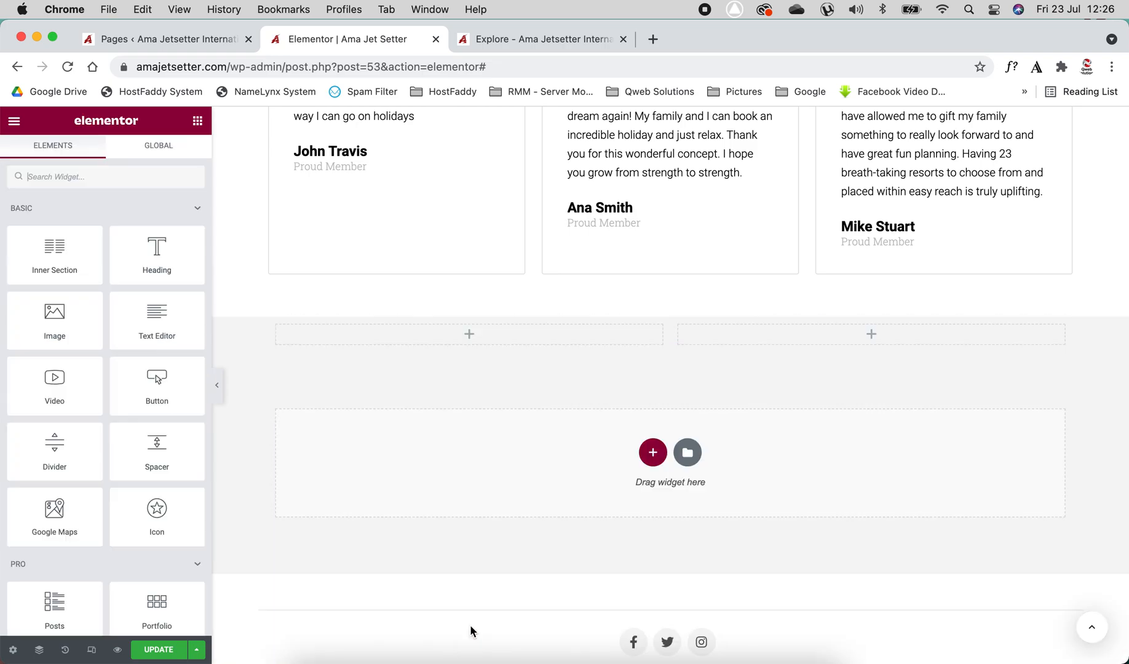
# Scroll through the widget panel to review the available widgets
pyautogui.scroll(-5, 136, 435)
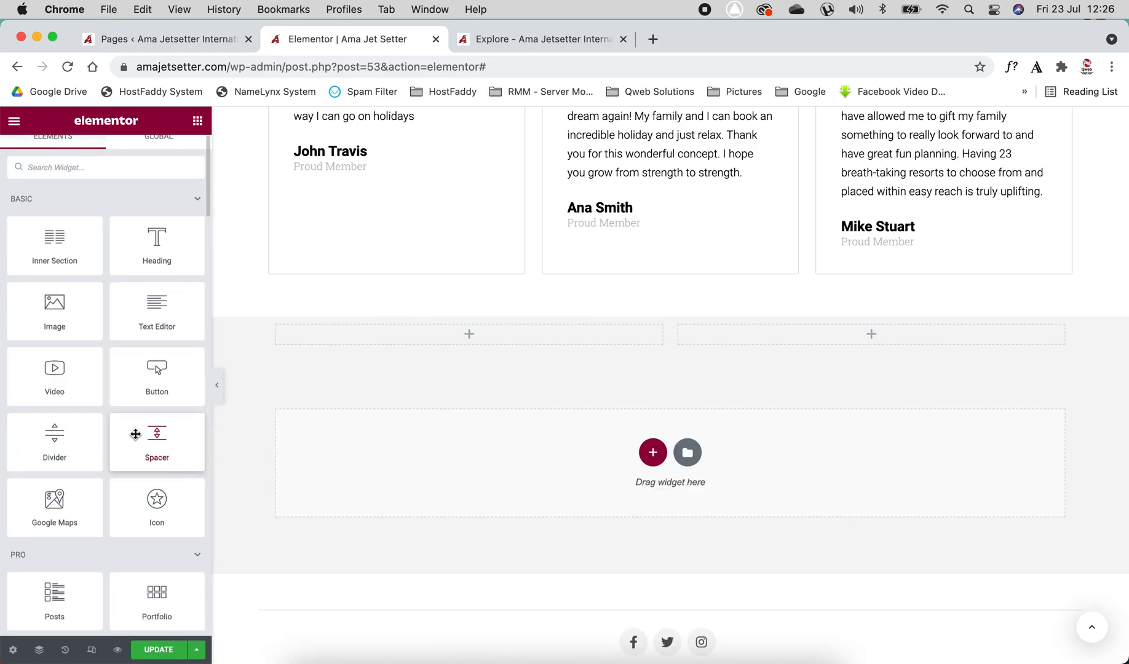
pyautogui.scroll(-1, 136, 435)
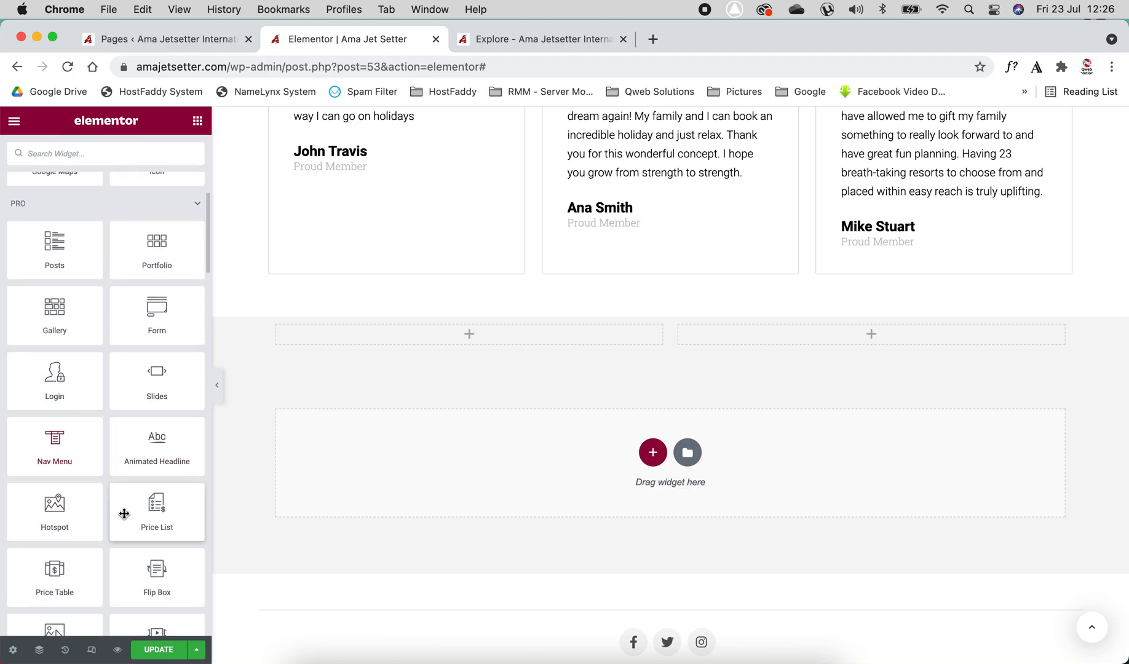
pyautogui.scroll(-7, 126, 516)
pyautogui.scroll(-10, 126, 518)
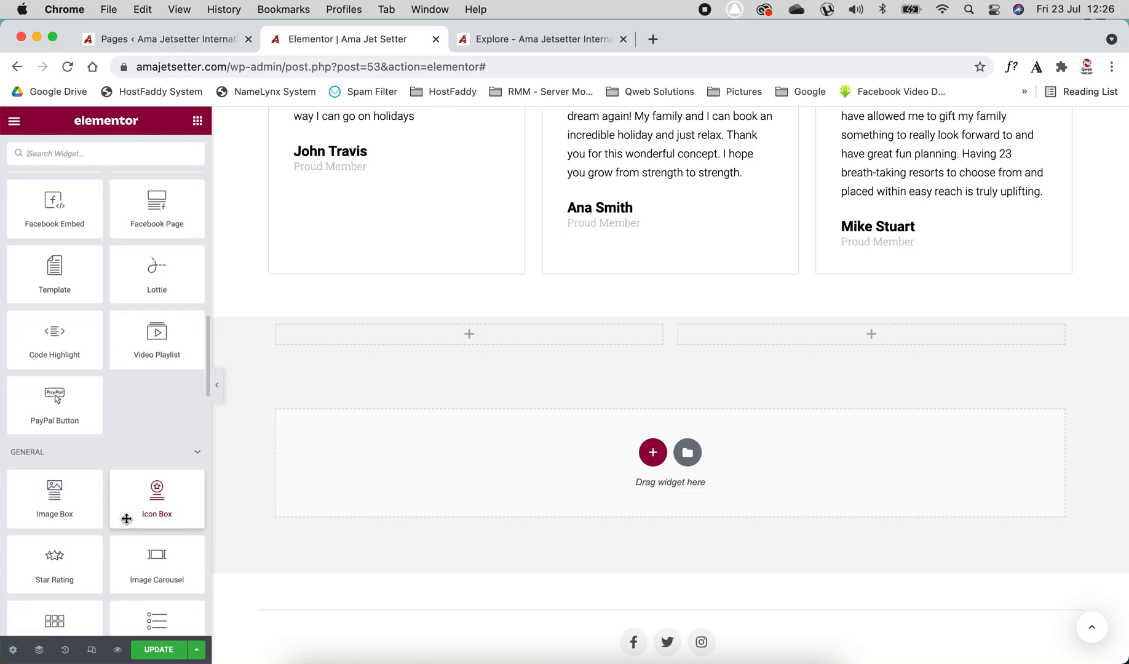
pyautogui.scroll(-10, 126, 519)
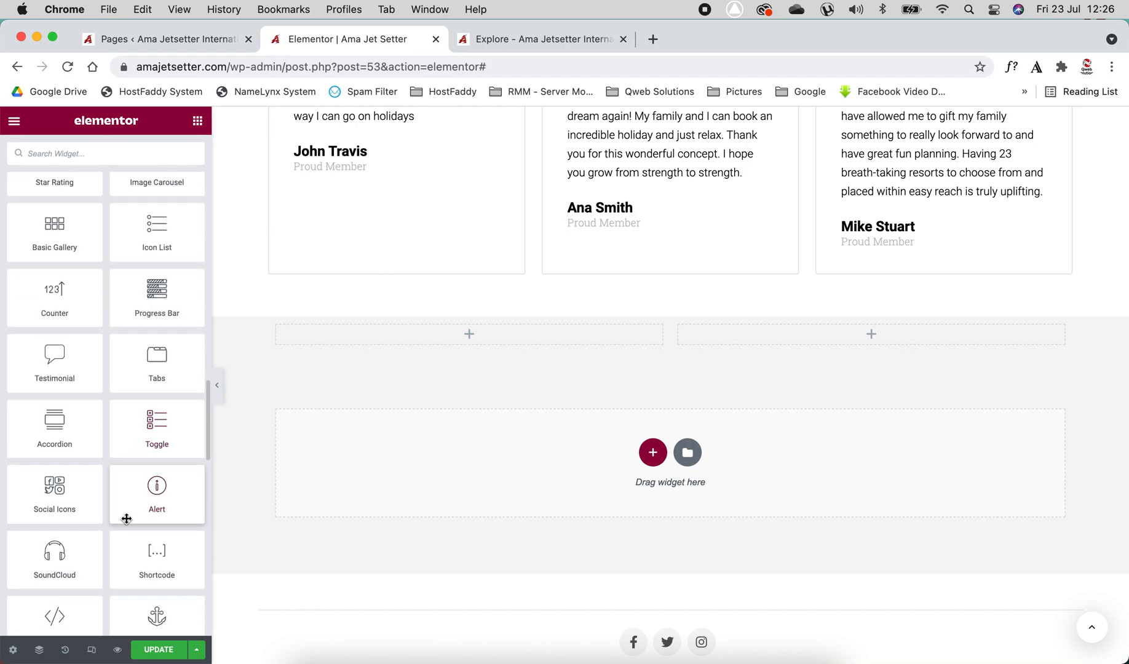
# Open the template library from the empty section and browse its page templates
pyautogui.click(686, 329)
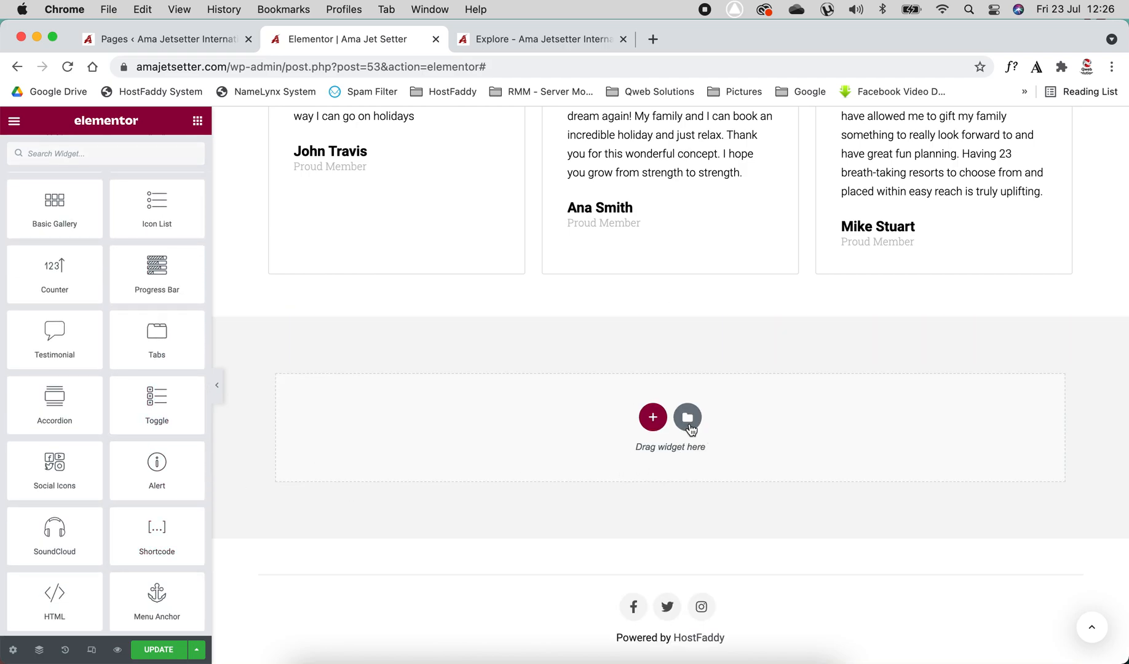
pyautogui.click(688, 419)
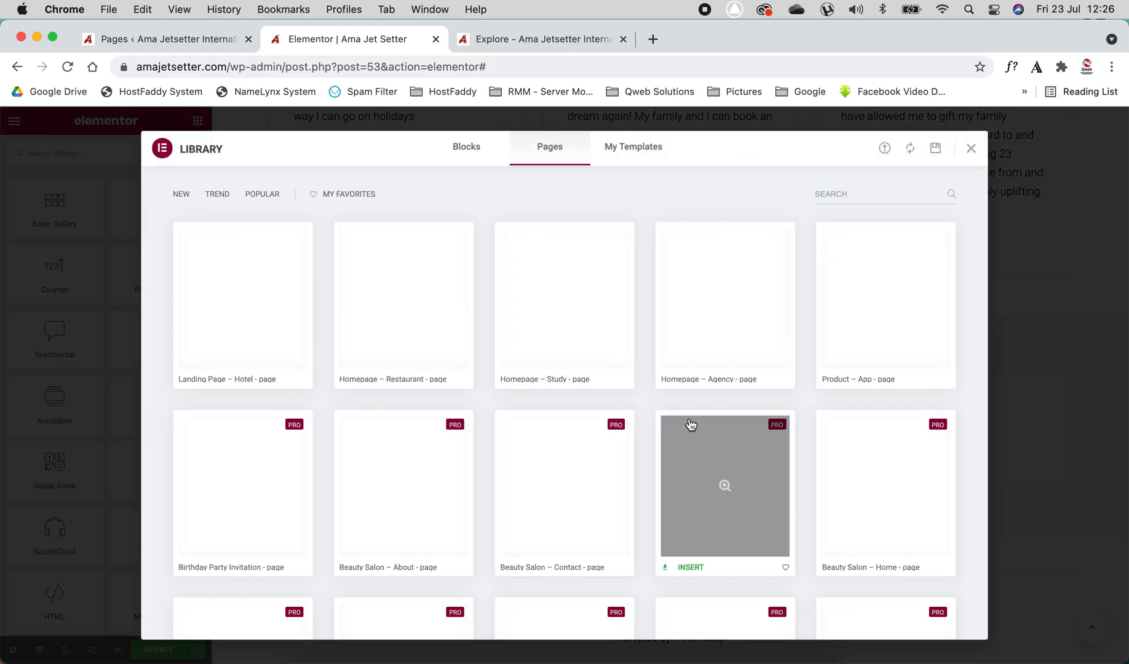
pyautogui.scroll(-10, 439, 450)
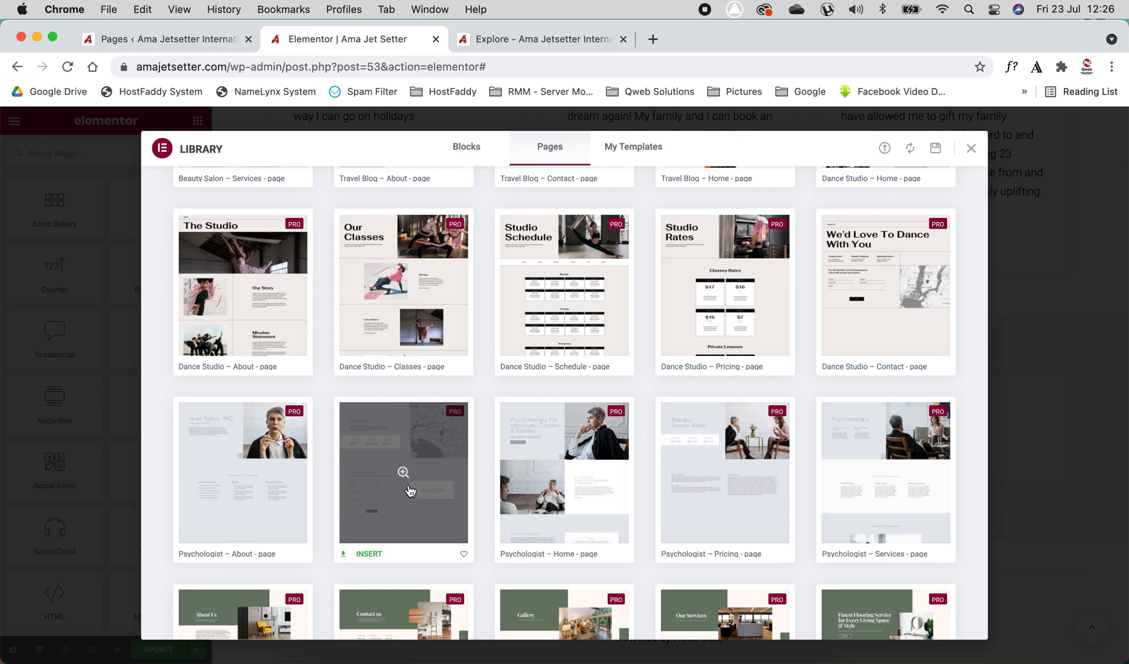
pyautogui.scroll(-10, 535, 467)
pyautogui.scroll(15, 534, 462)
# Browse the library's blocks filtered by the About, Archive, Call To Action and Clients categories
pyautogui.click(470, 142)
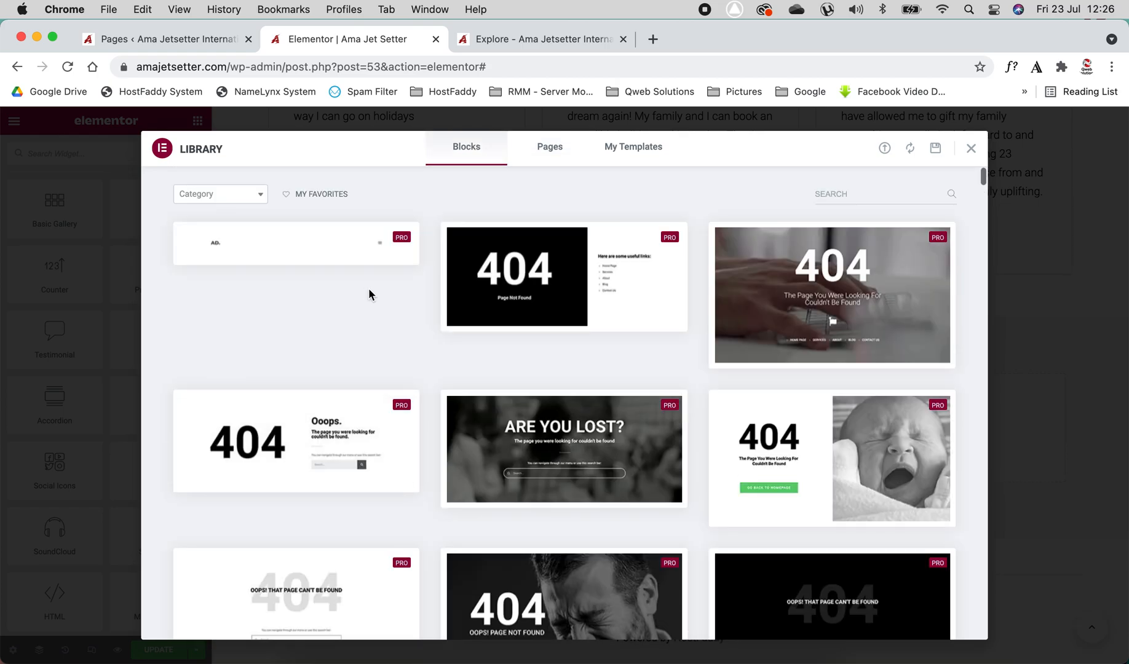
pyautogui.click(225, 200)
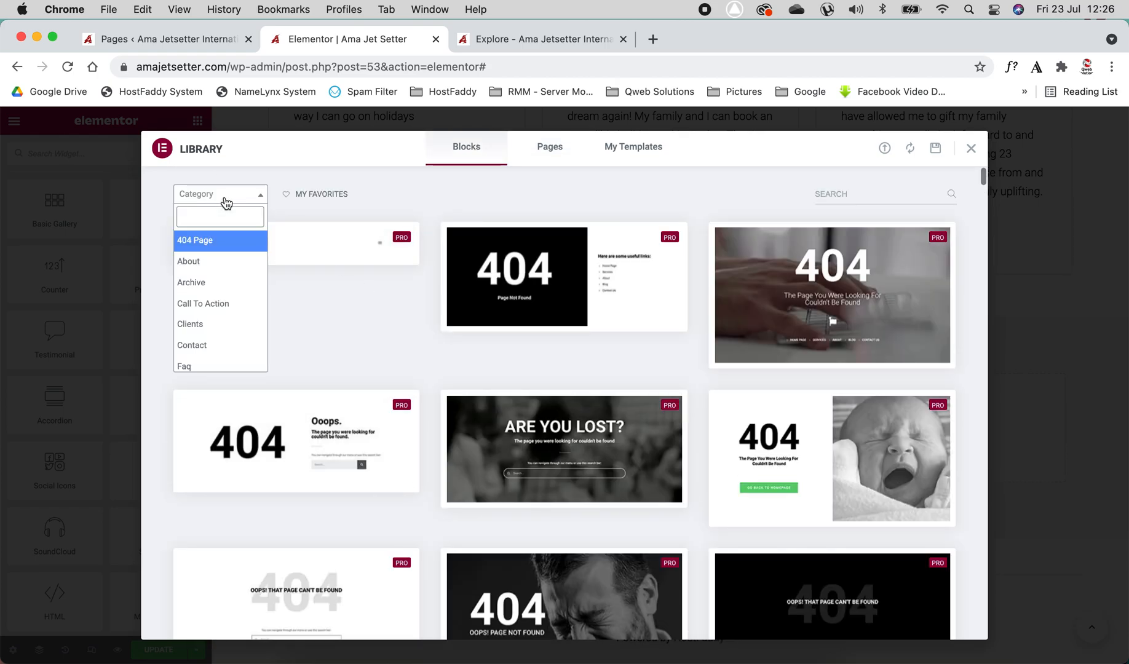
pyautogui.click(218, 260)
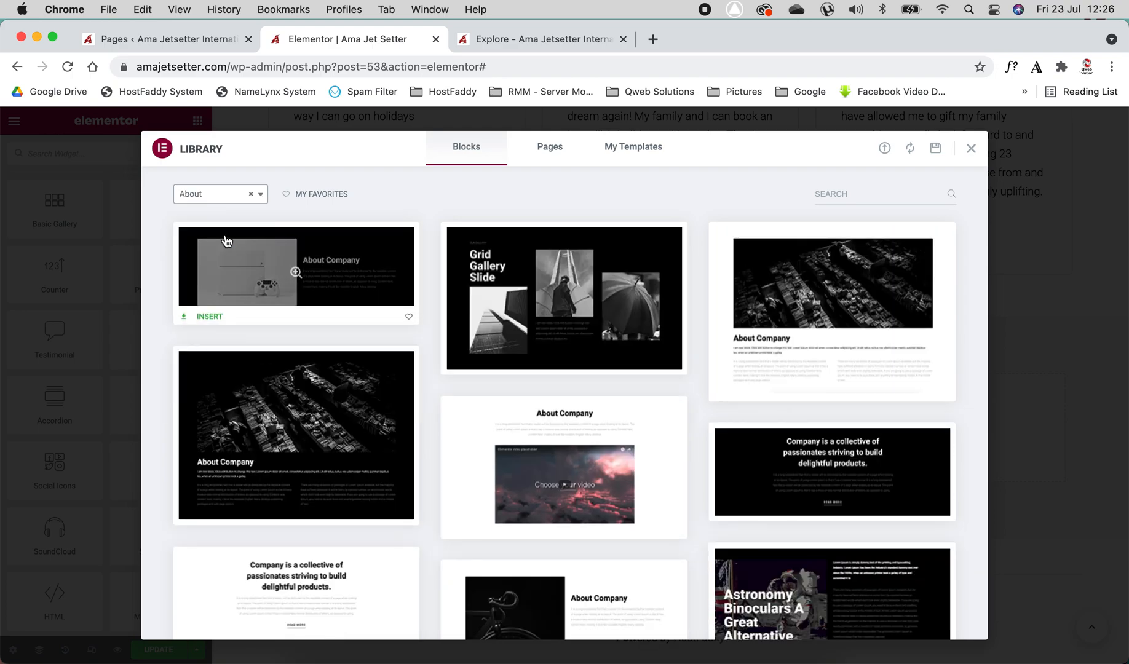
pyautogui.click(216, 194)
pyautogui.click(216, 283)
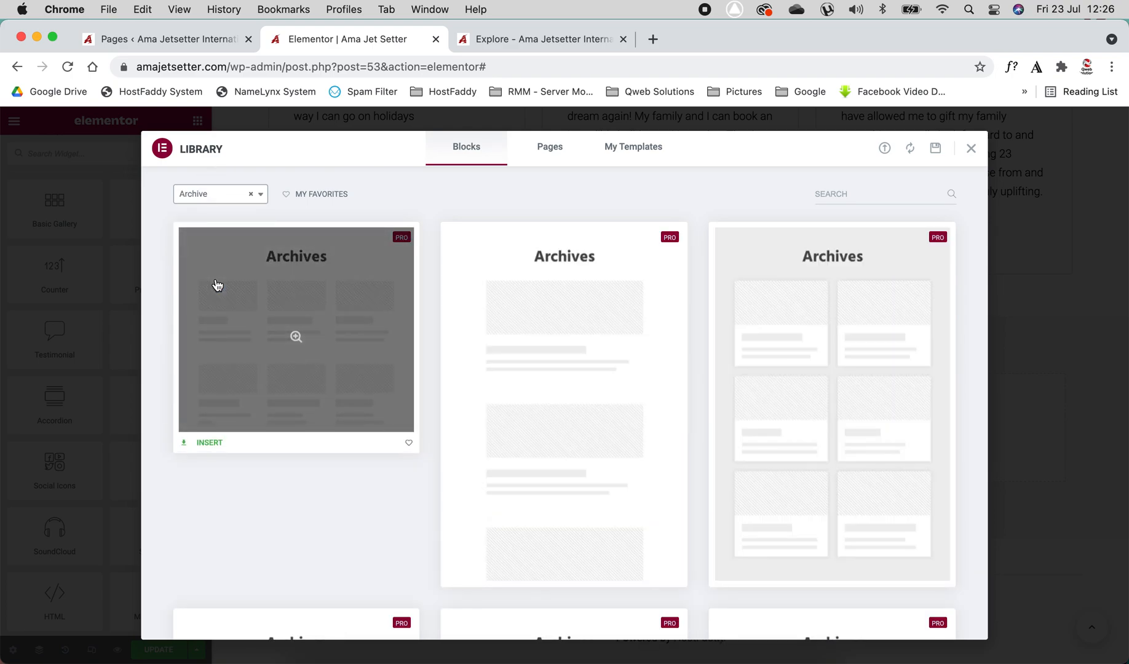
pyautogui.click(224, 197)
pyautogui.click(220, 303)
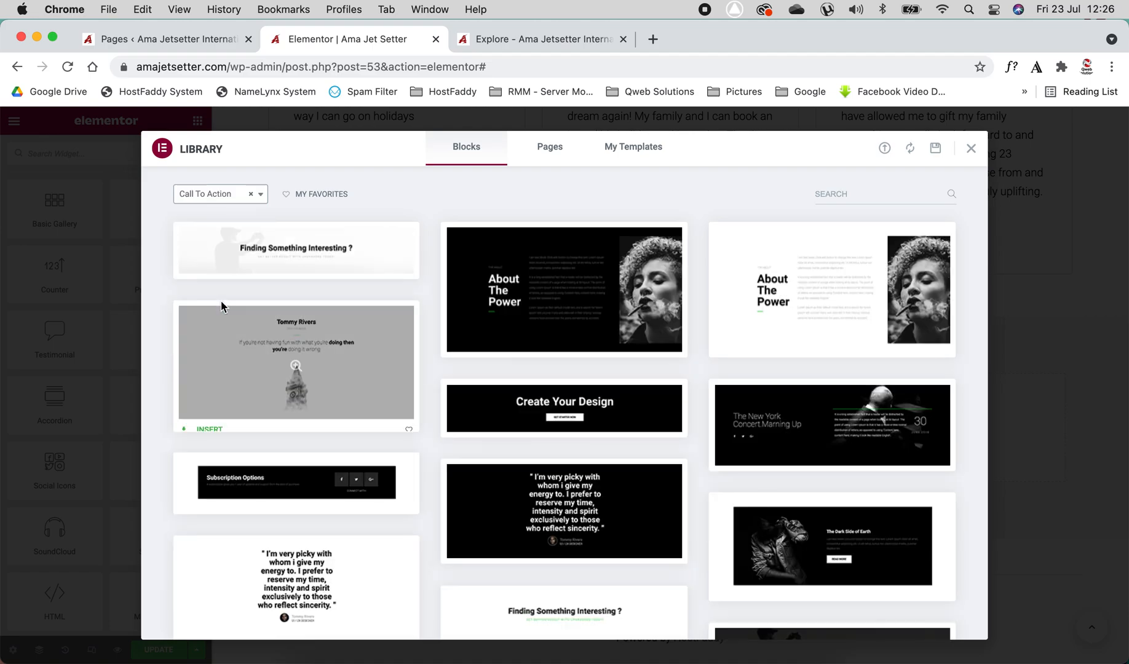
pyautogui.click(225, 194)
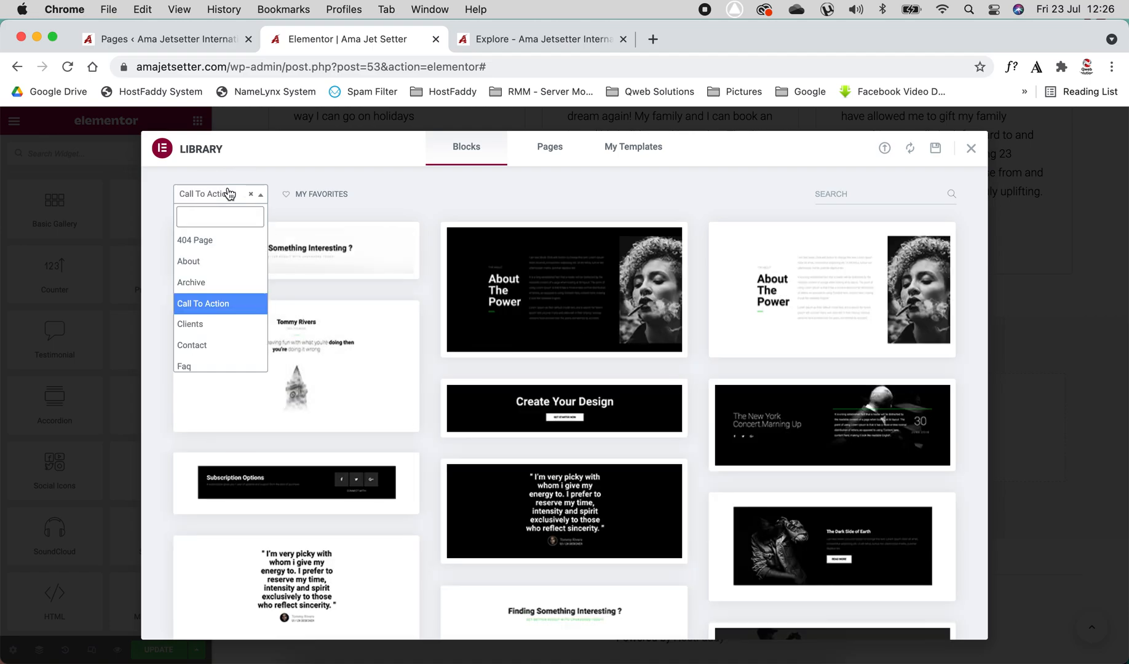
pyautogui.click(222, 326)
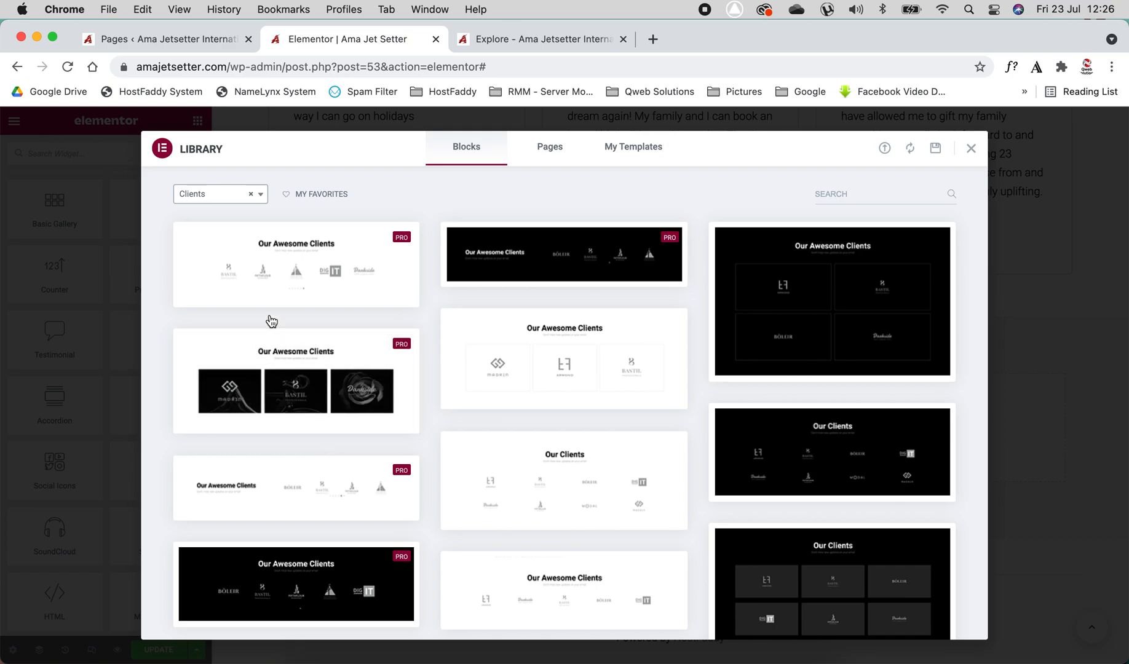
# Insert a Clients block with the "Our clients" logo carousel into the empty section
pyautogui.moveTo(293, 258)
pyautogui.click(210, 299)
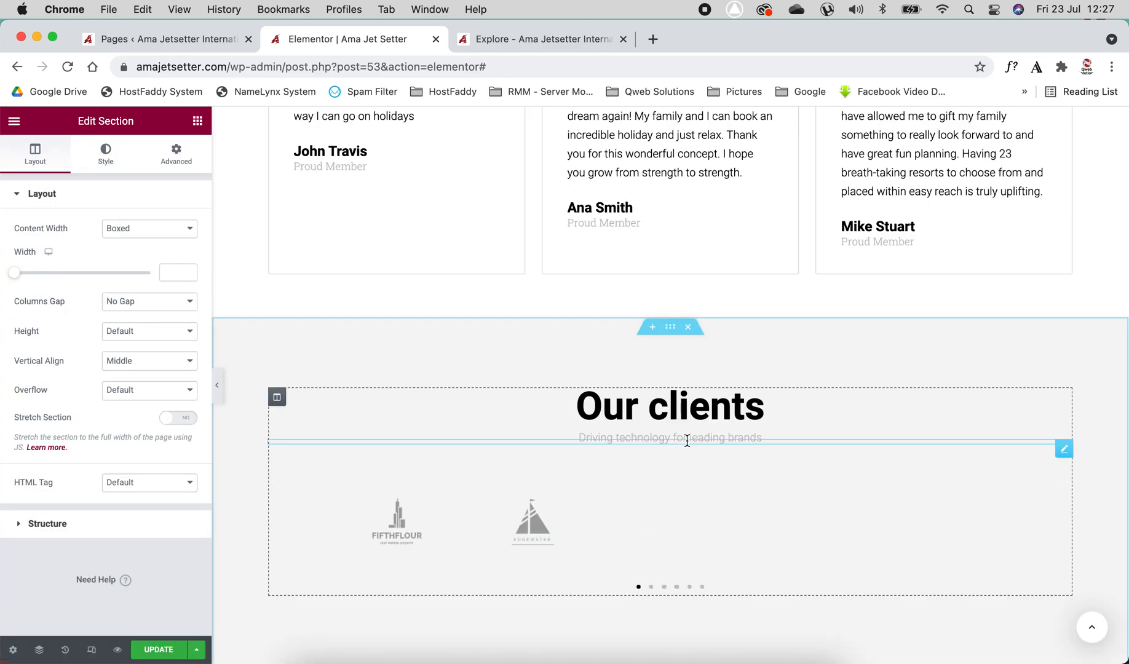
pyautogui.scroll(-4, 484, 433)
pyautogui.scroll(3, 485, 433)
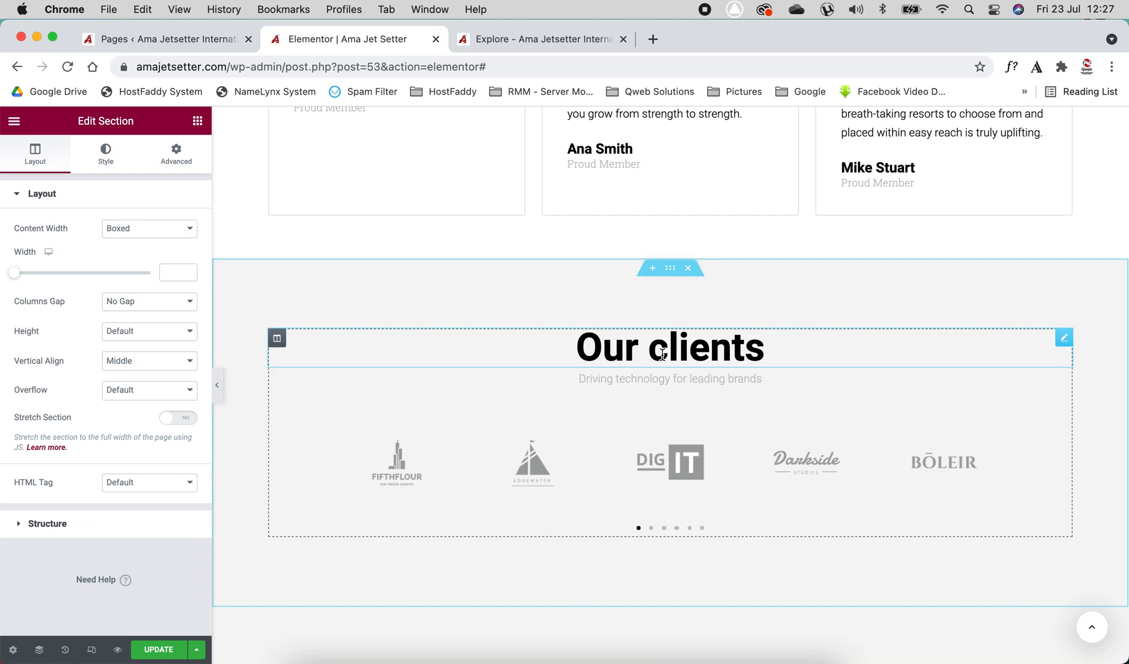
# Inspect the inserted block's heading, subtitle and media carousel, then delete the whole section
pyautogui.click(661, 354)
pyautogui.click(655, 380)
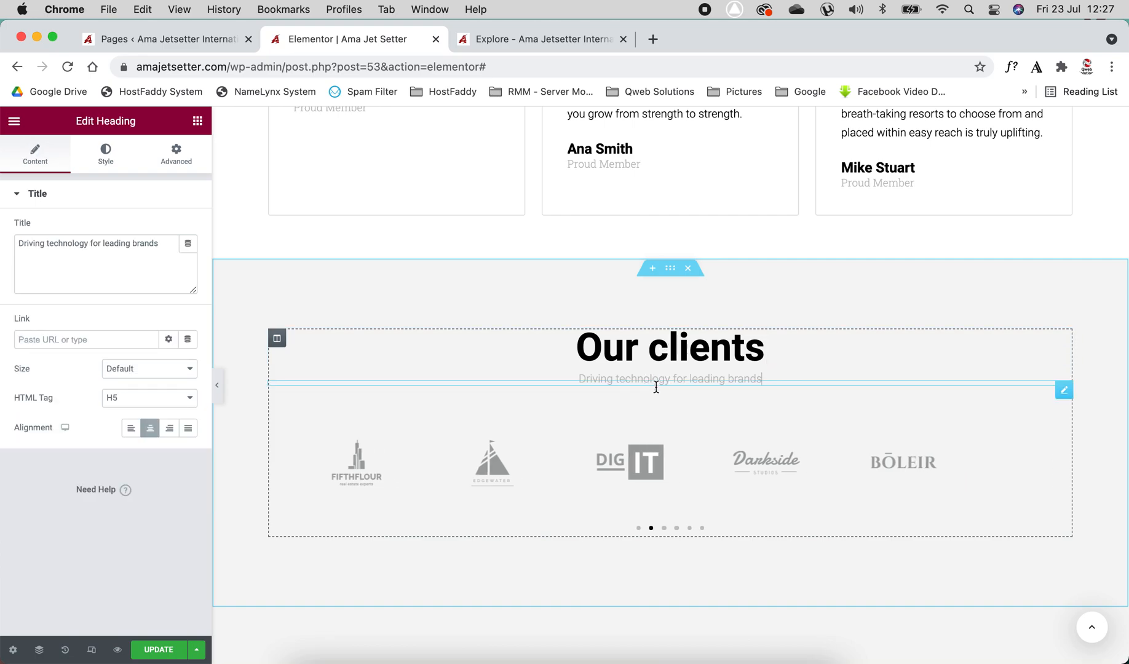
pyautogui.click(620, 465)
pyautogui.click(75, 279)
pyautogui.click(75, 280)
pyautogui.moveTo(731, 272)
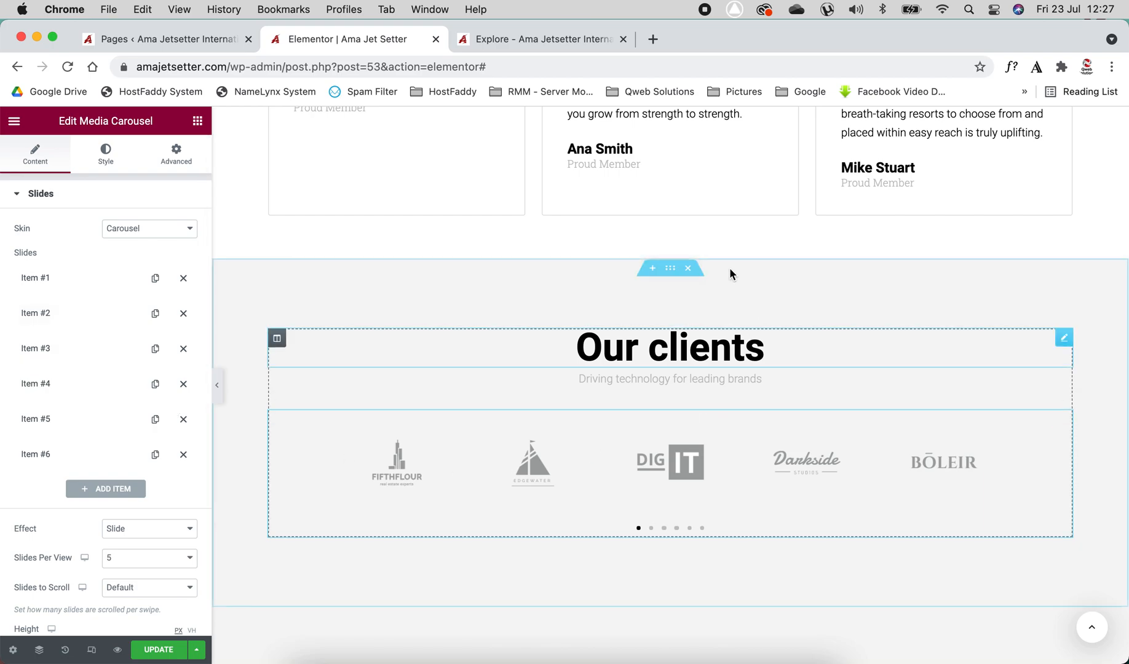
pyautogui.click(689, 269)
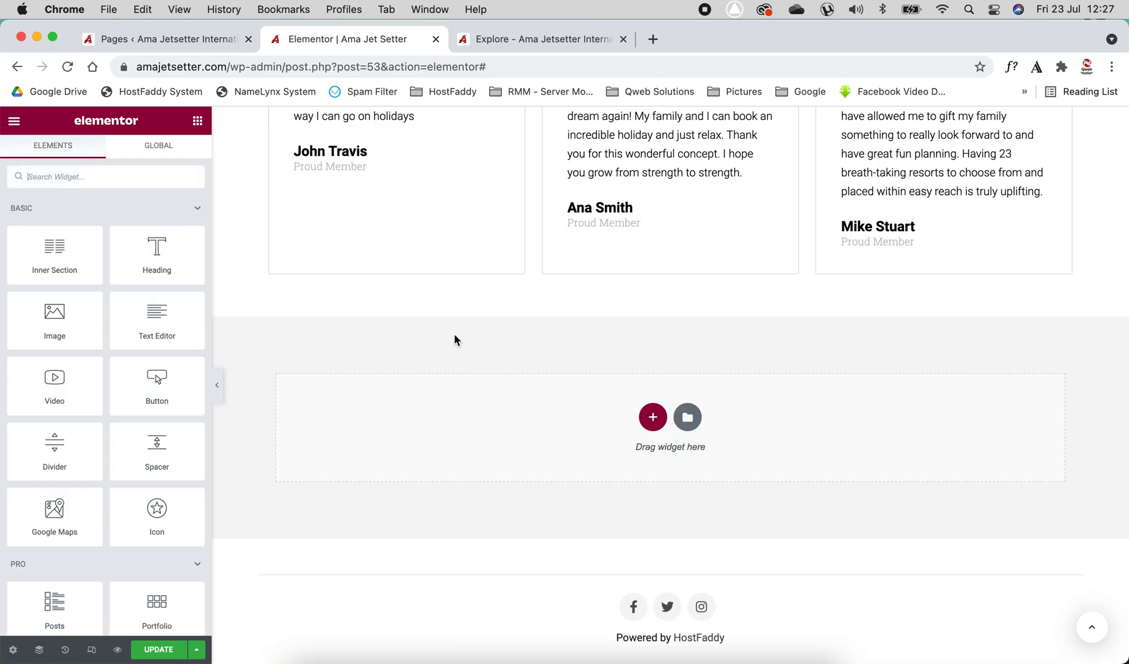
pyautogui.scroll(20, 454, 336)
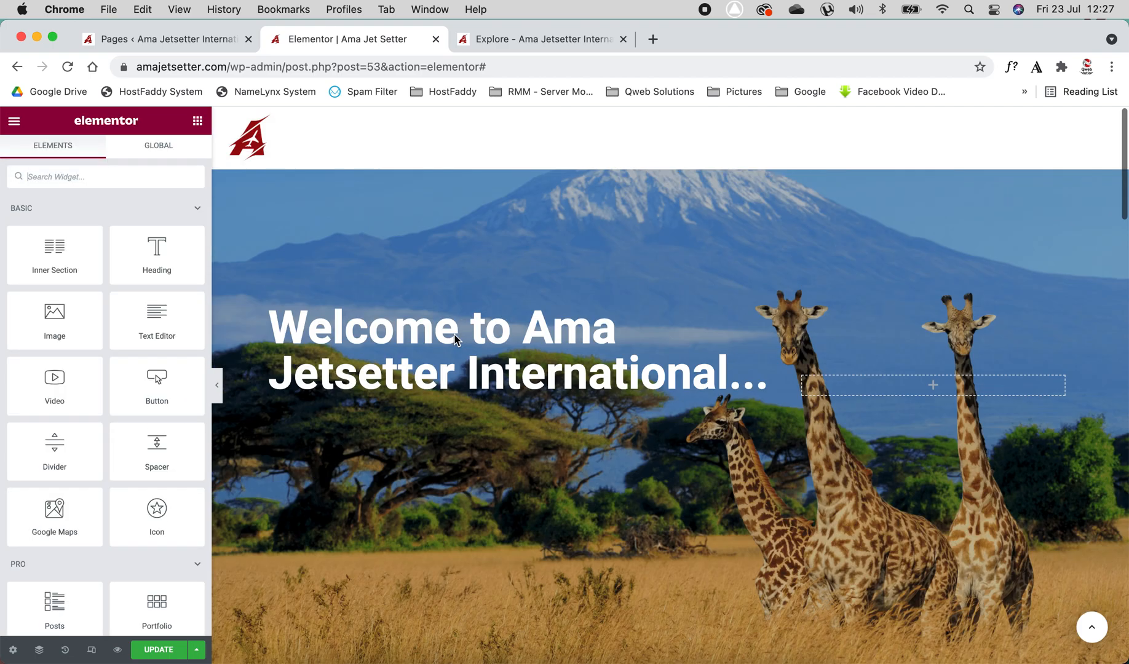